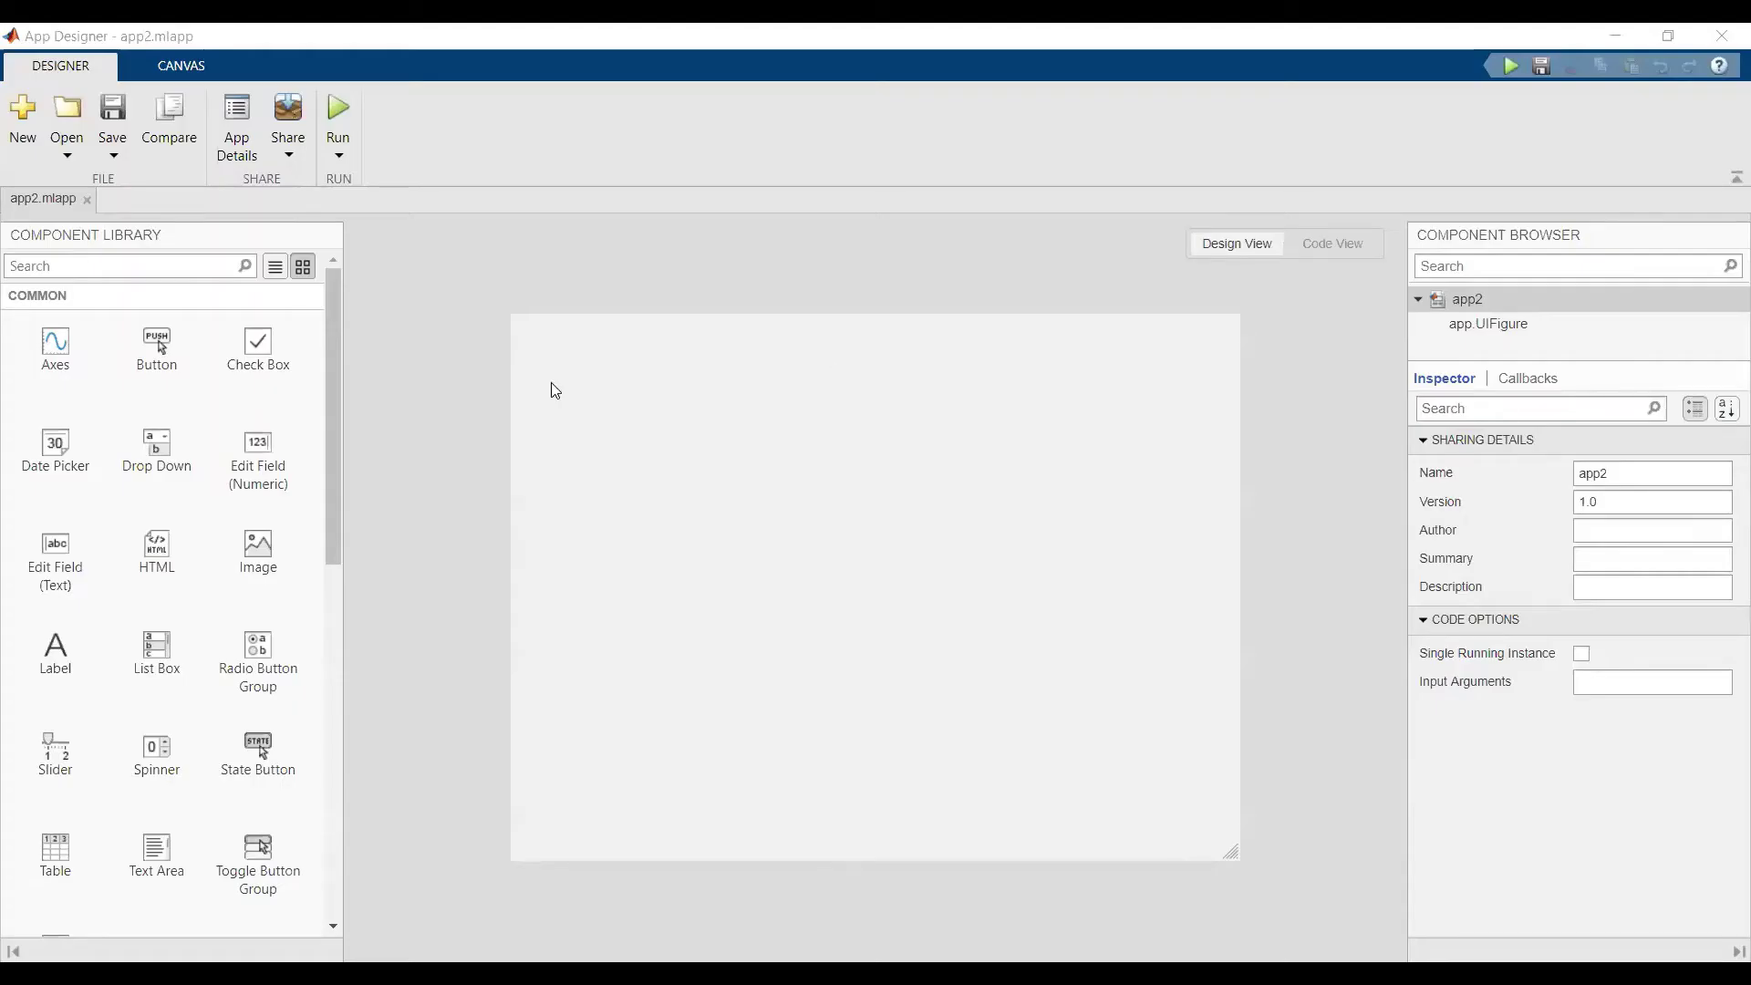
Place four numeric edit fields arranged in a two-by-two grid.
drag(272, 486, 685, 584)
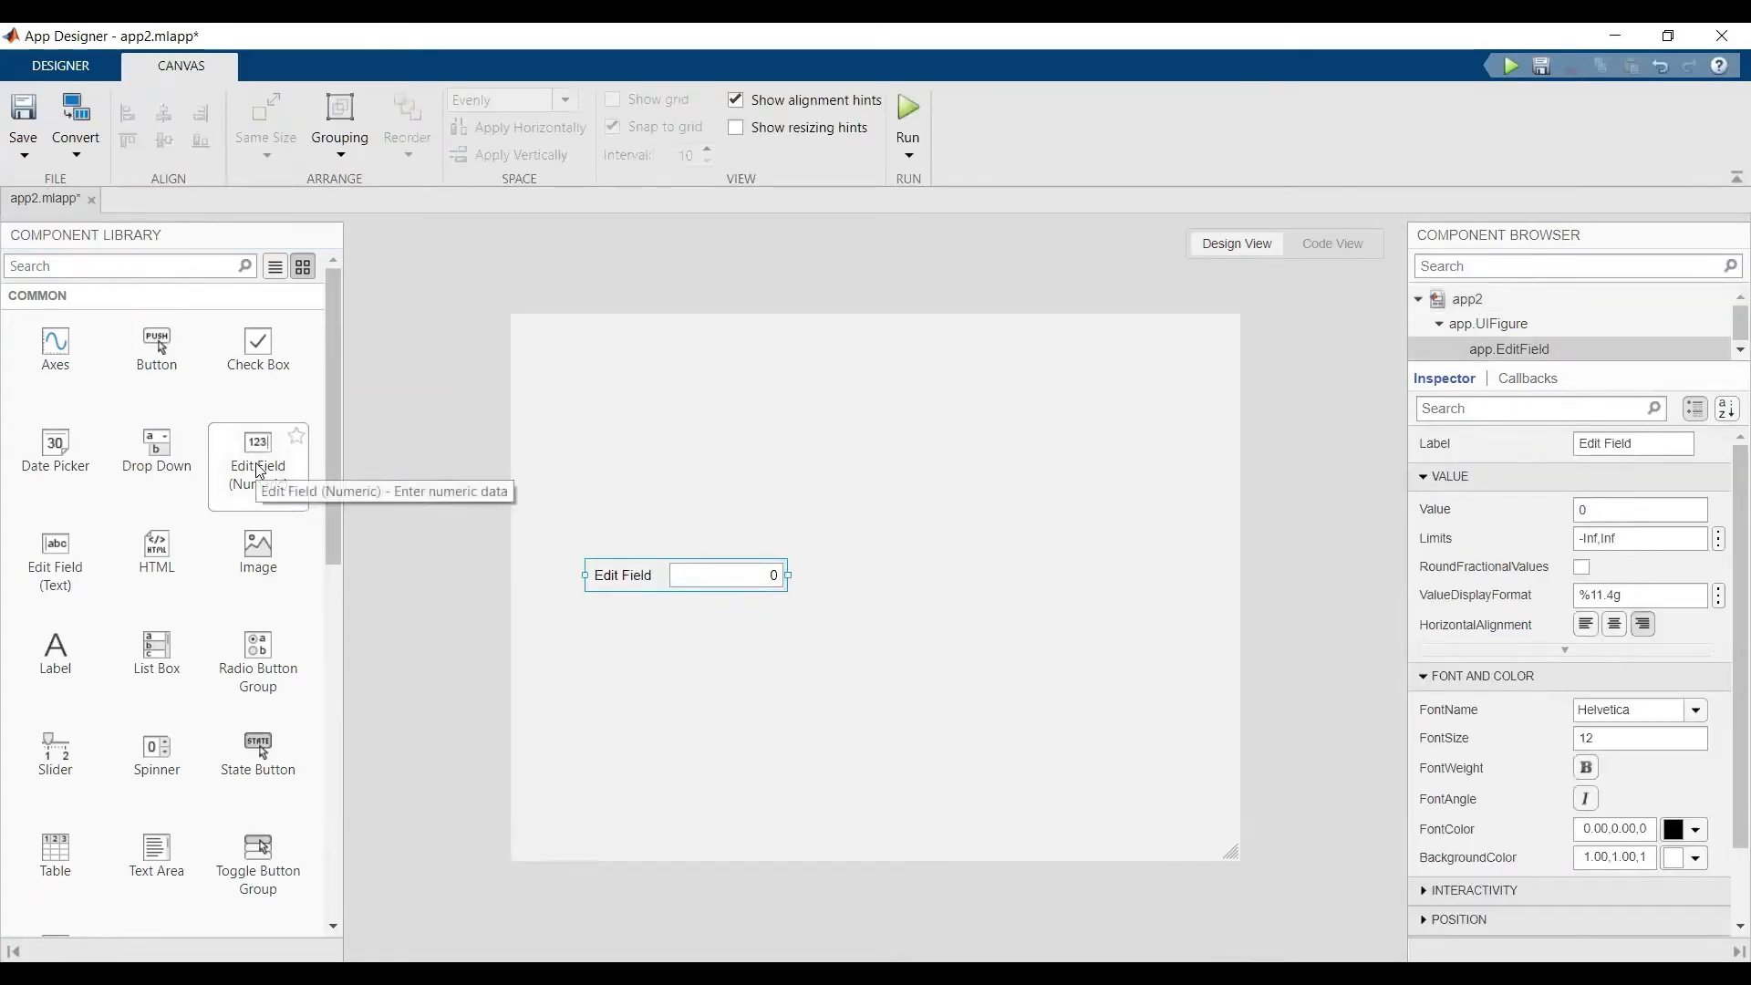
drag(259, 471, 983, 580)
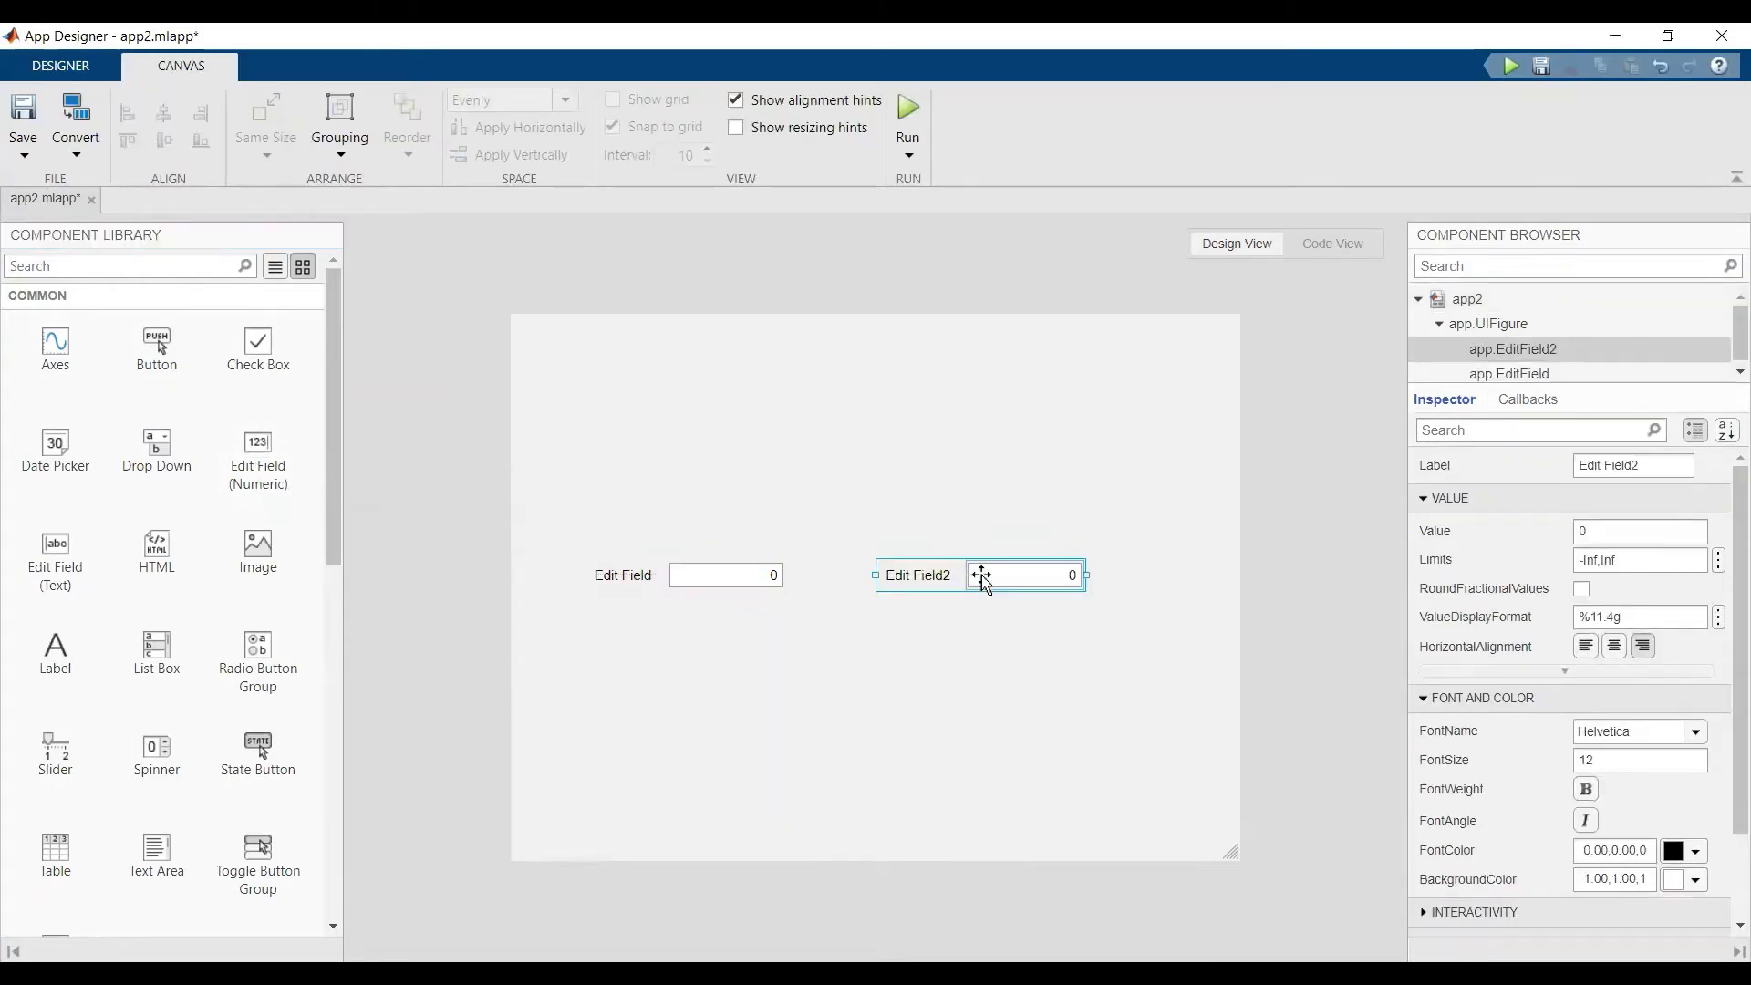
mouse_move(262, 481)
mouse_down()
mouse_move(801, 707)
mouse_move(940, 647)
mouse_up()
mouse_move(1009, 578)
mouse_down()
mouse_move(797, 657)
mouse_move(702, 652)
mouse_up()
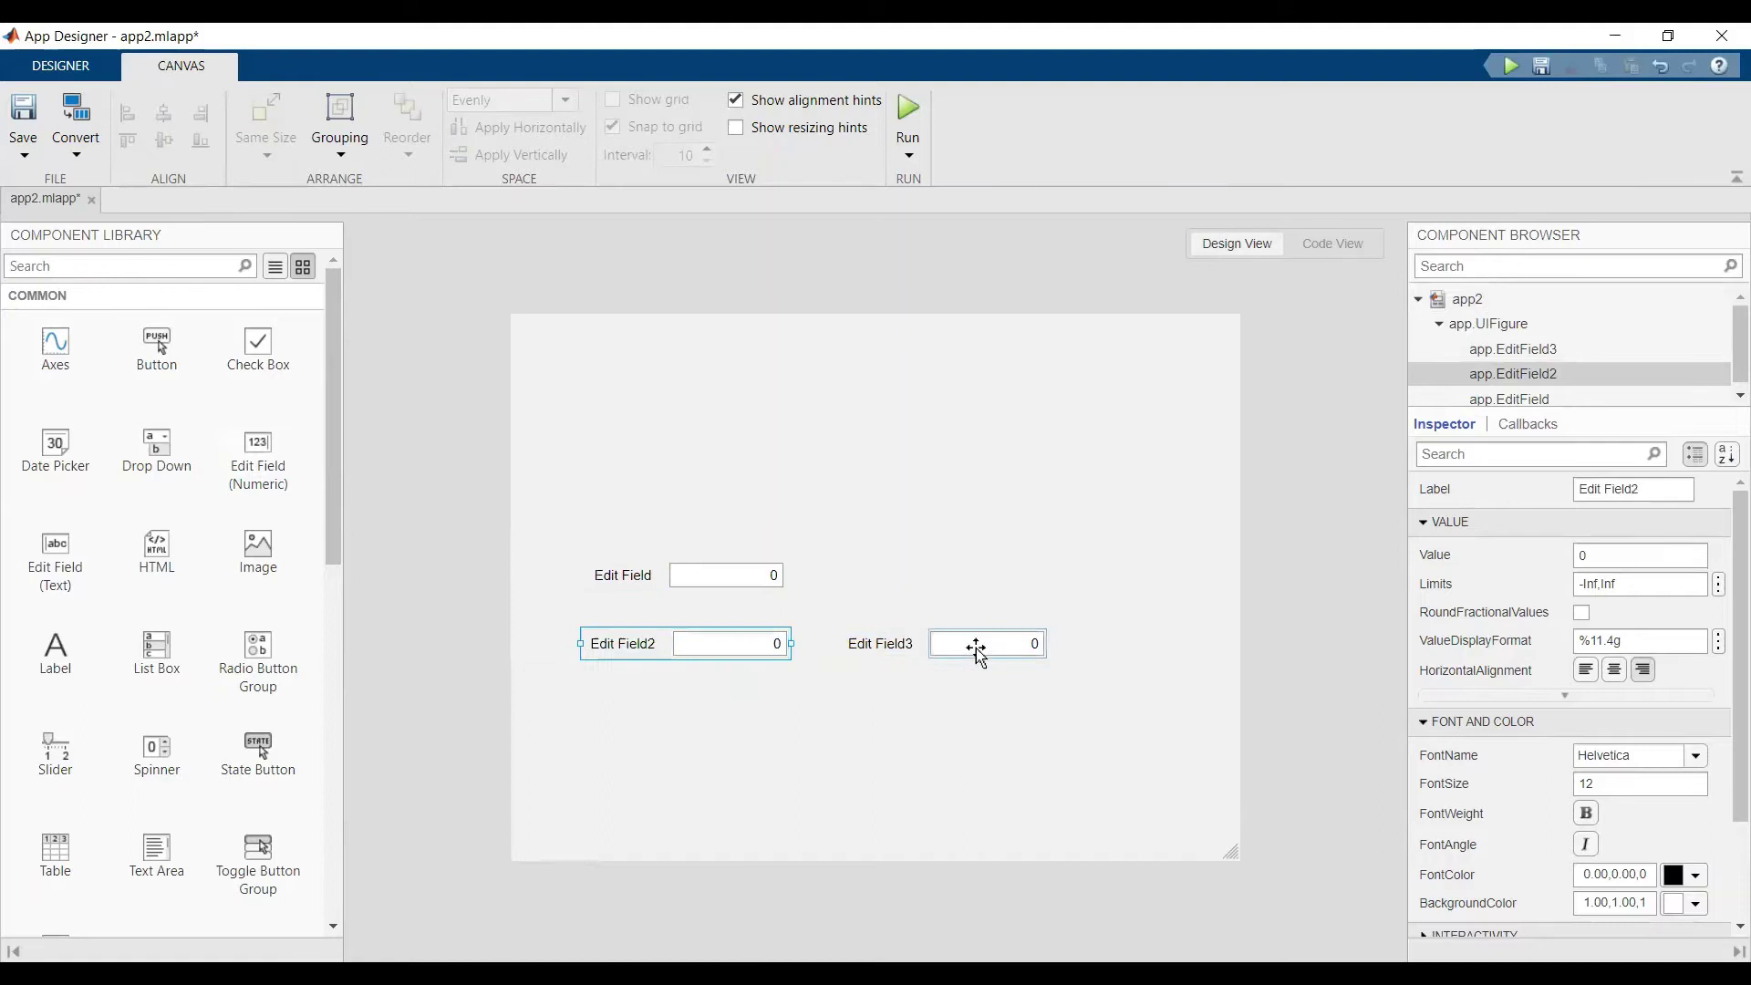
drag(976, 649, 1001, 580)
mouse_move(258, 474)
mouse_down()
mouse_move(999, 663)
mouse_move(966, 643)
mouse_up()
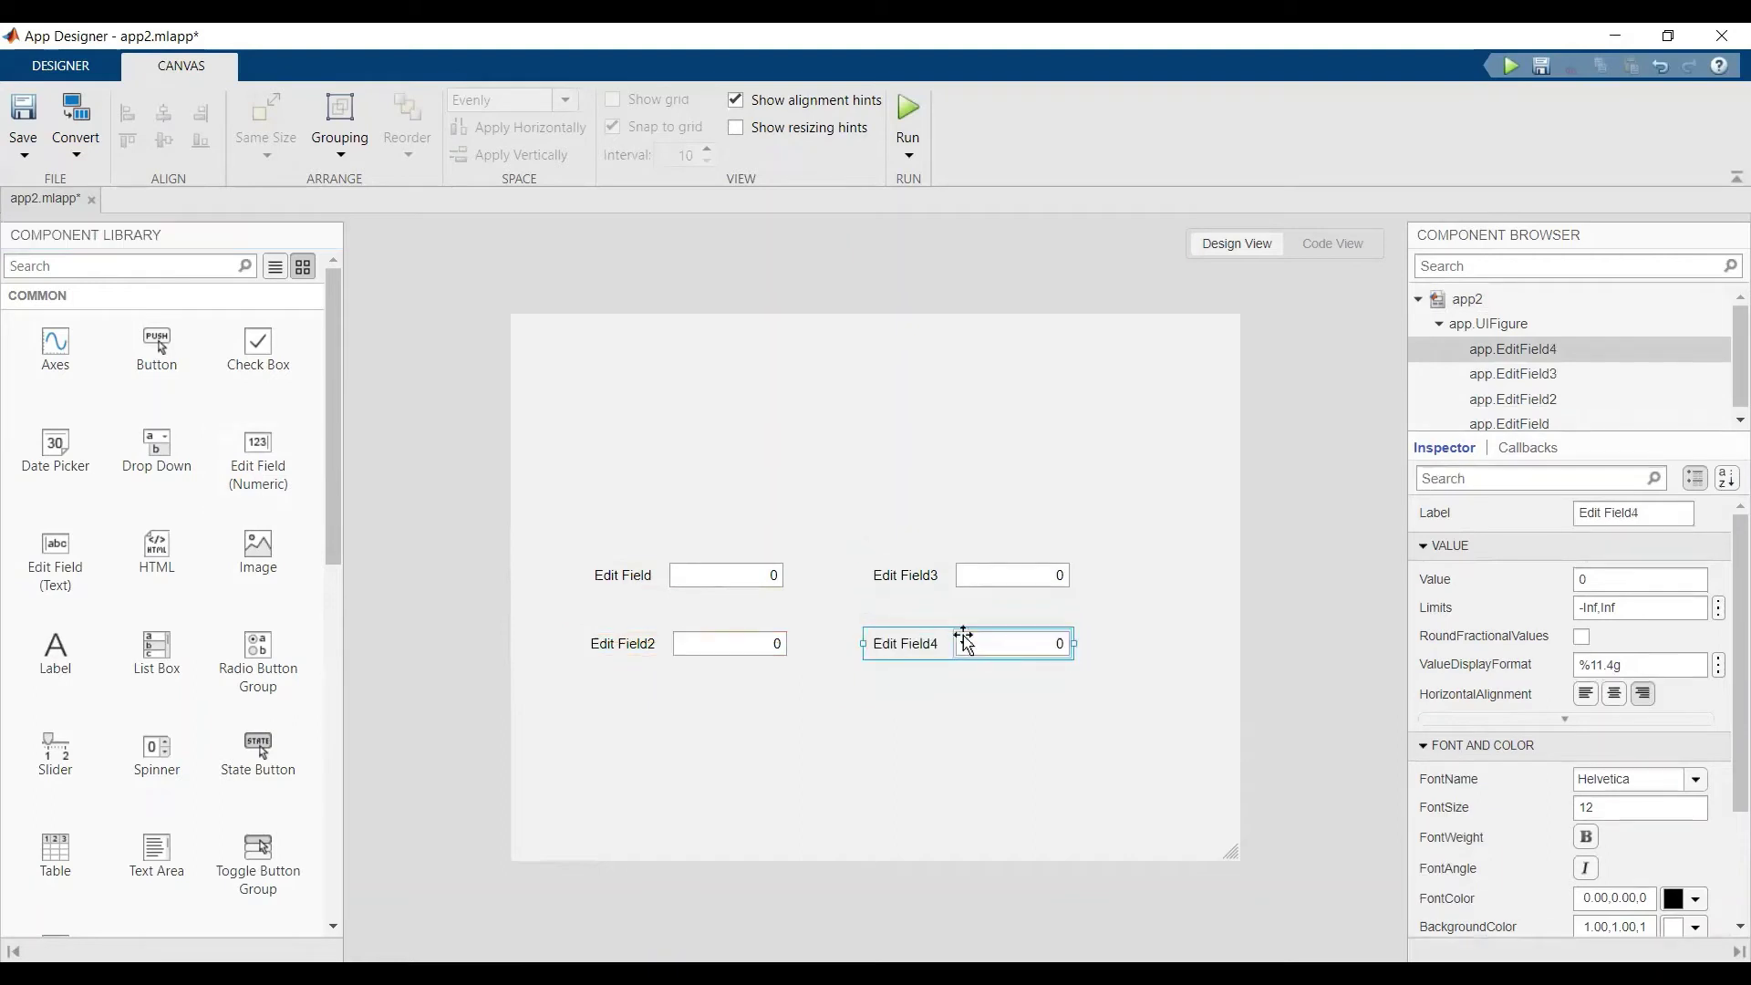
Add an image above the fields showing the Temperature Conversions picture.
click(643, 488)
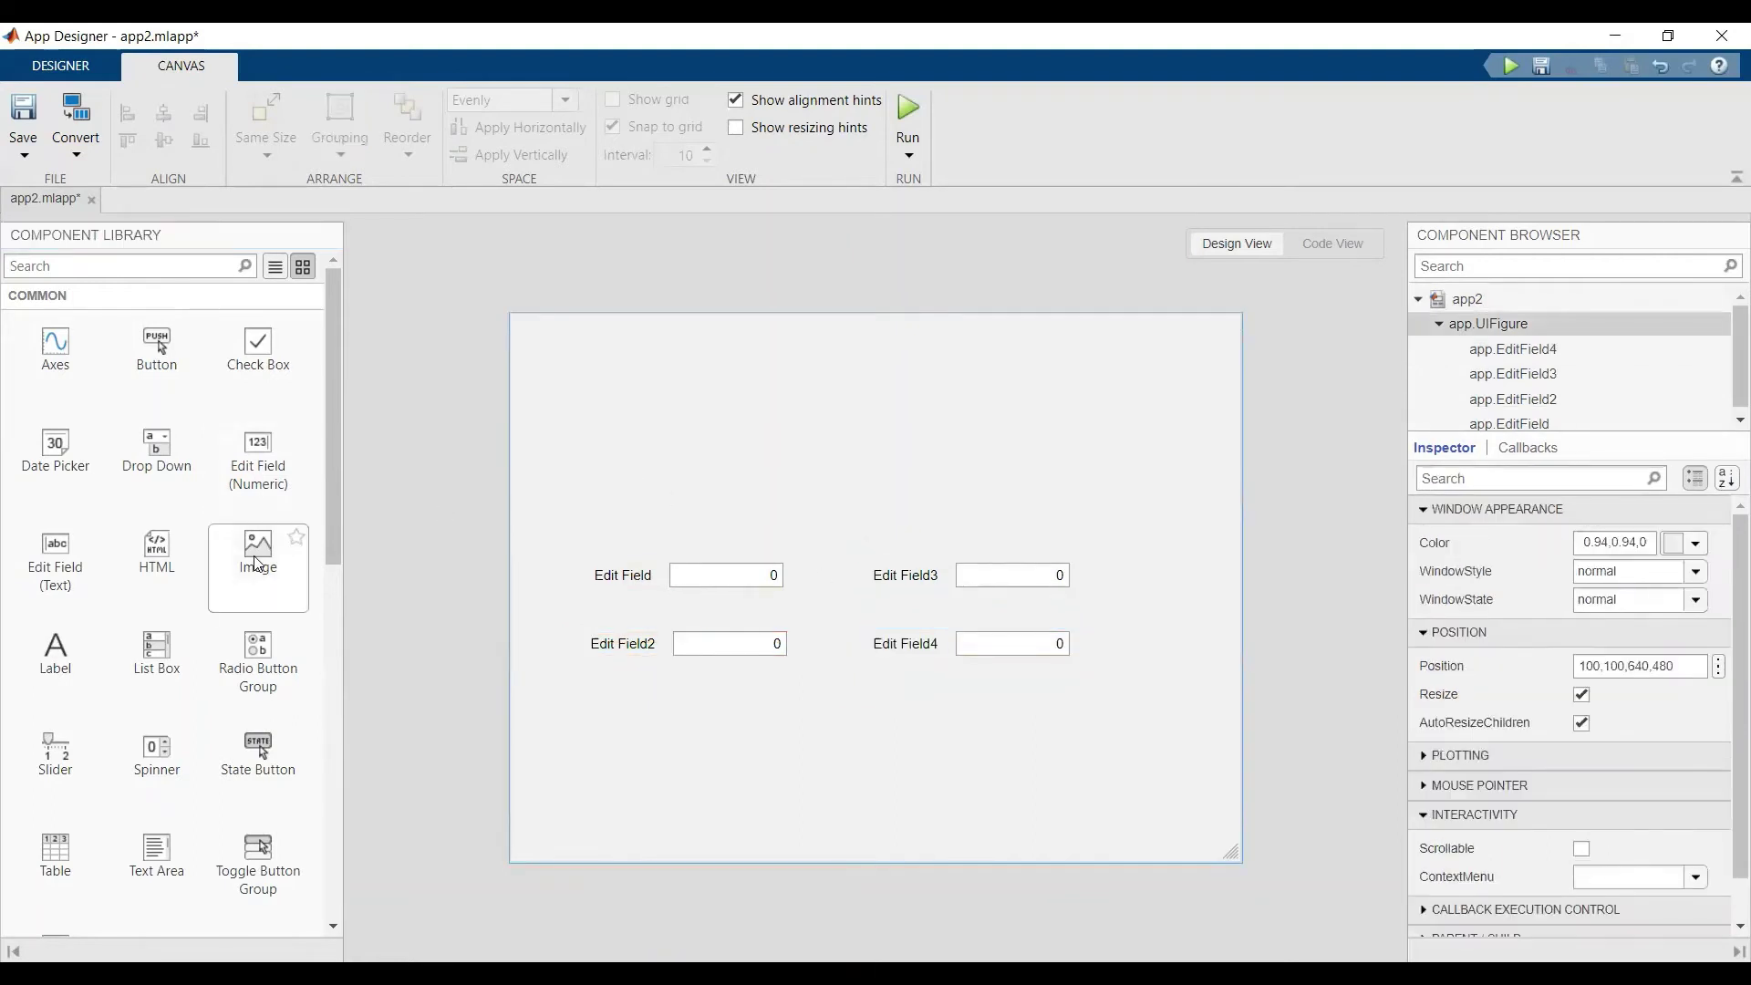
drag(258, 564, 864, 459)
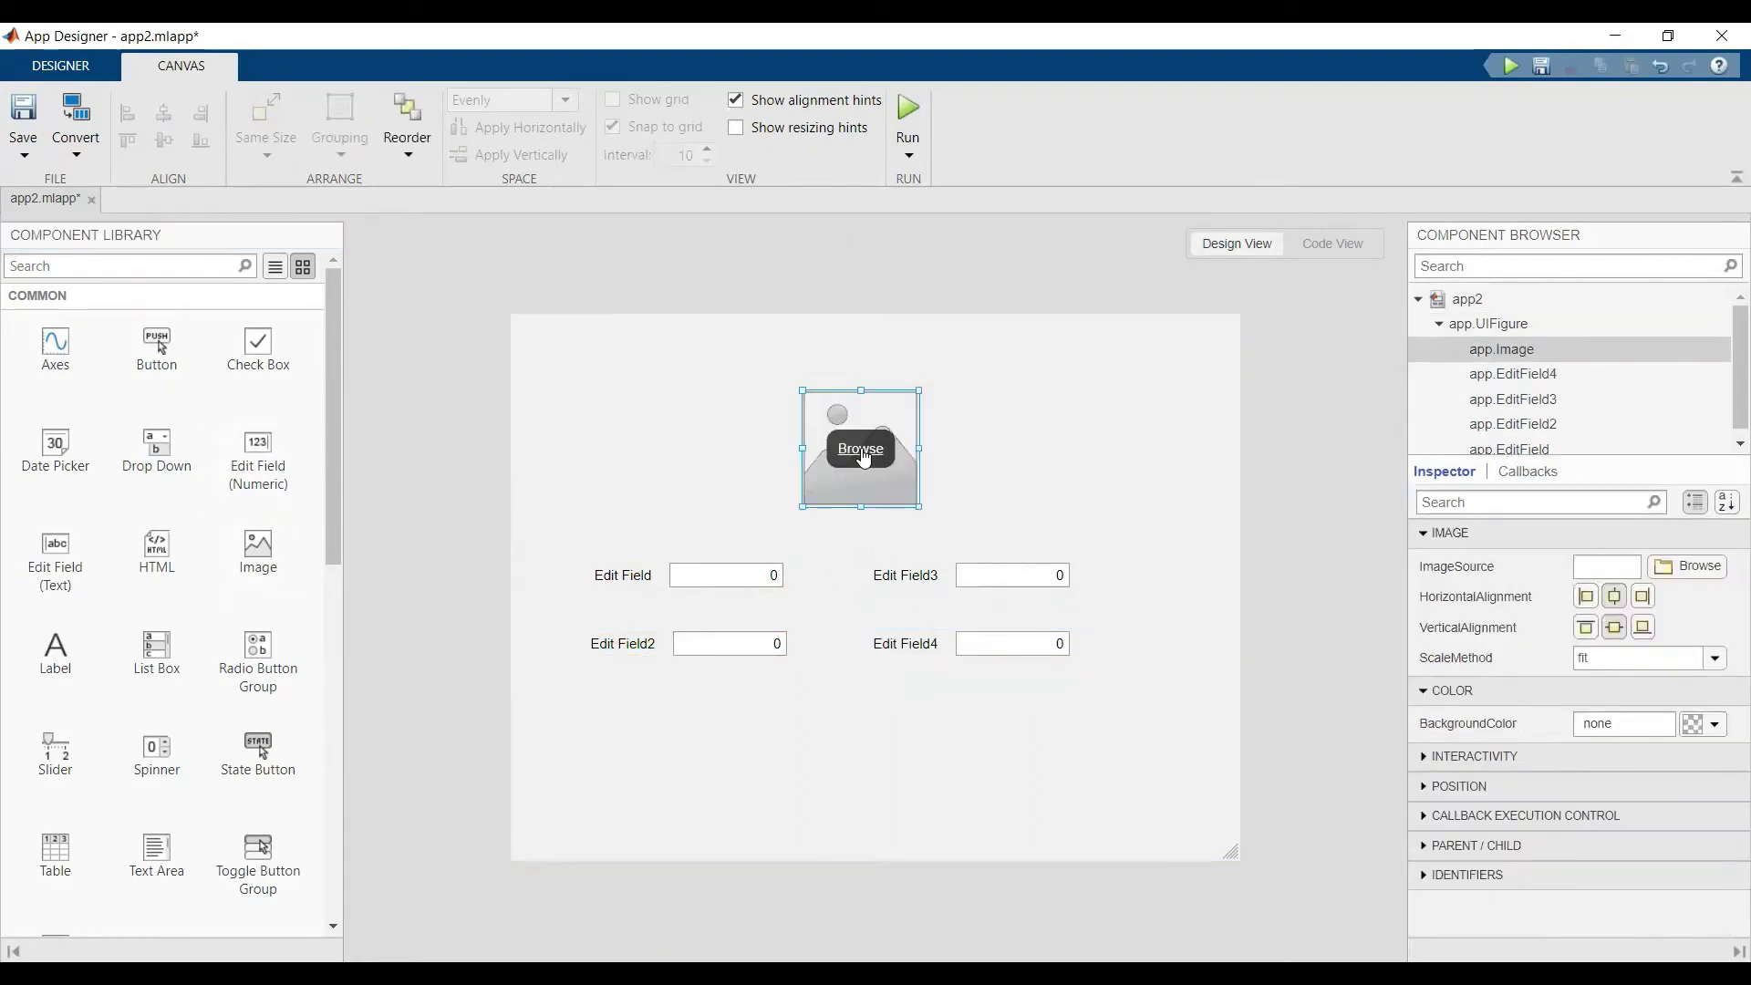
click(863, 458)
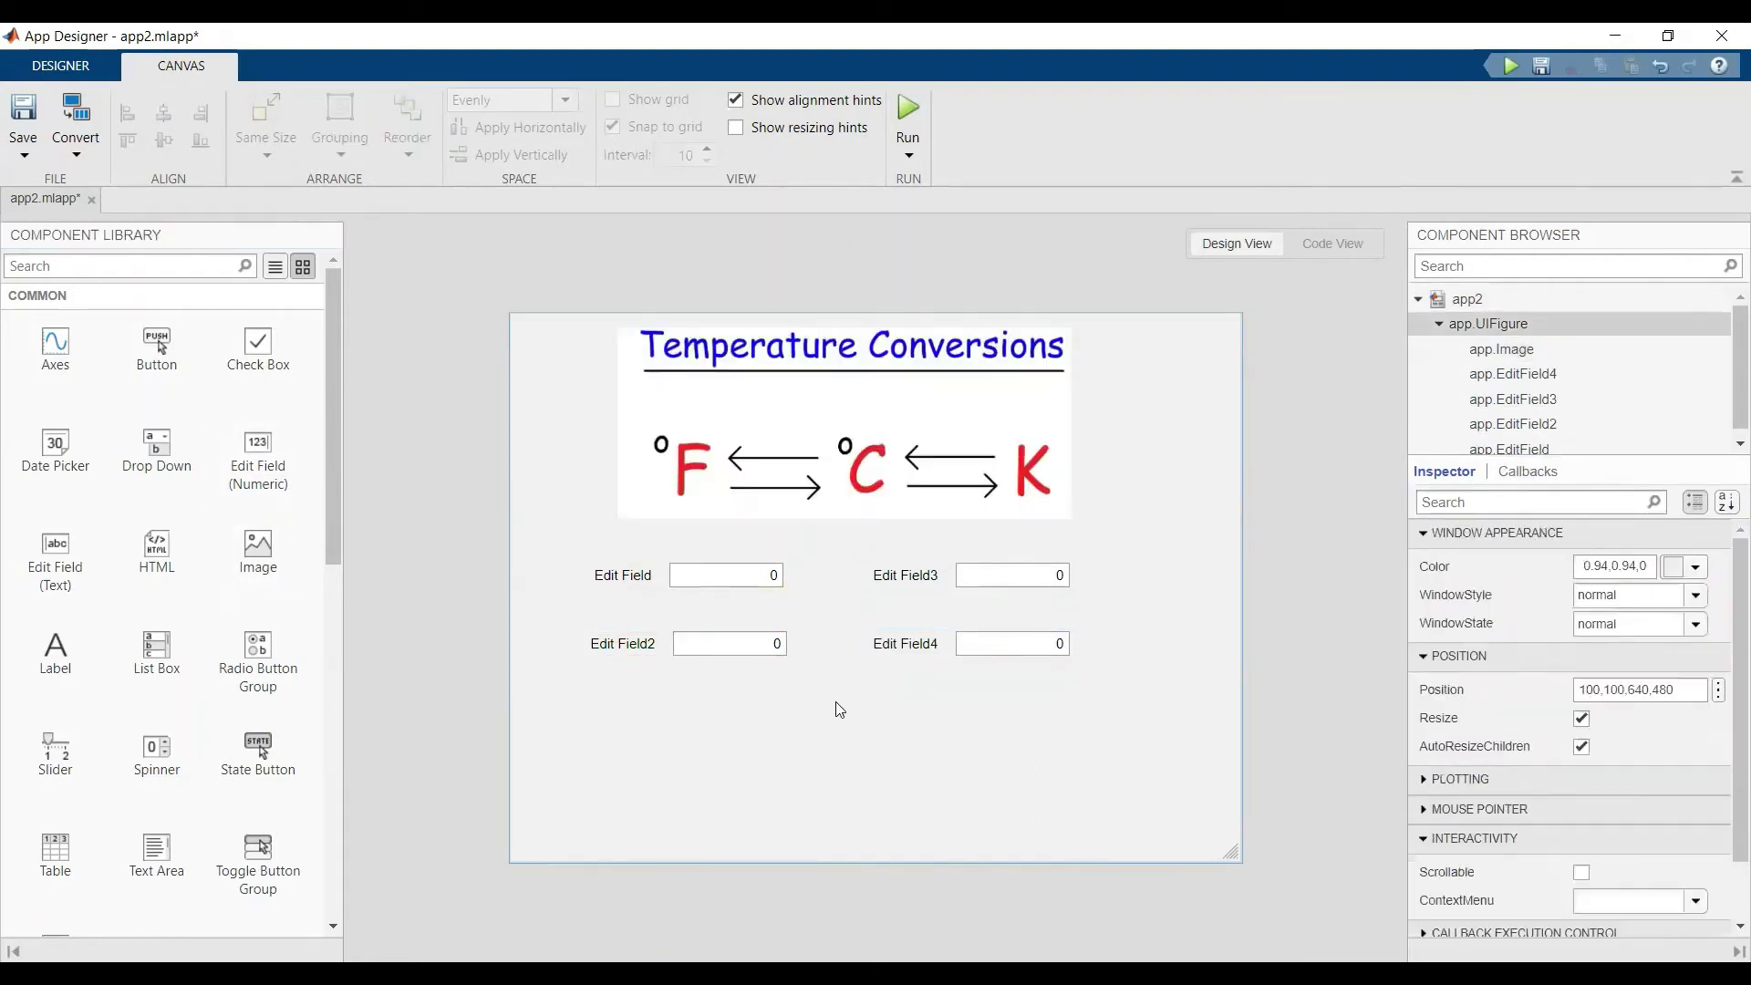
Relabel the left column edit fields as C and F.
double_click(618, 573)
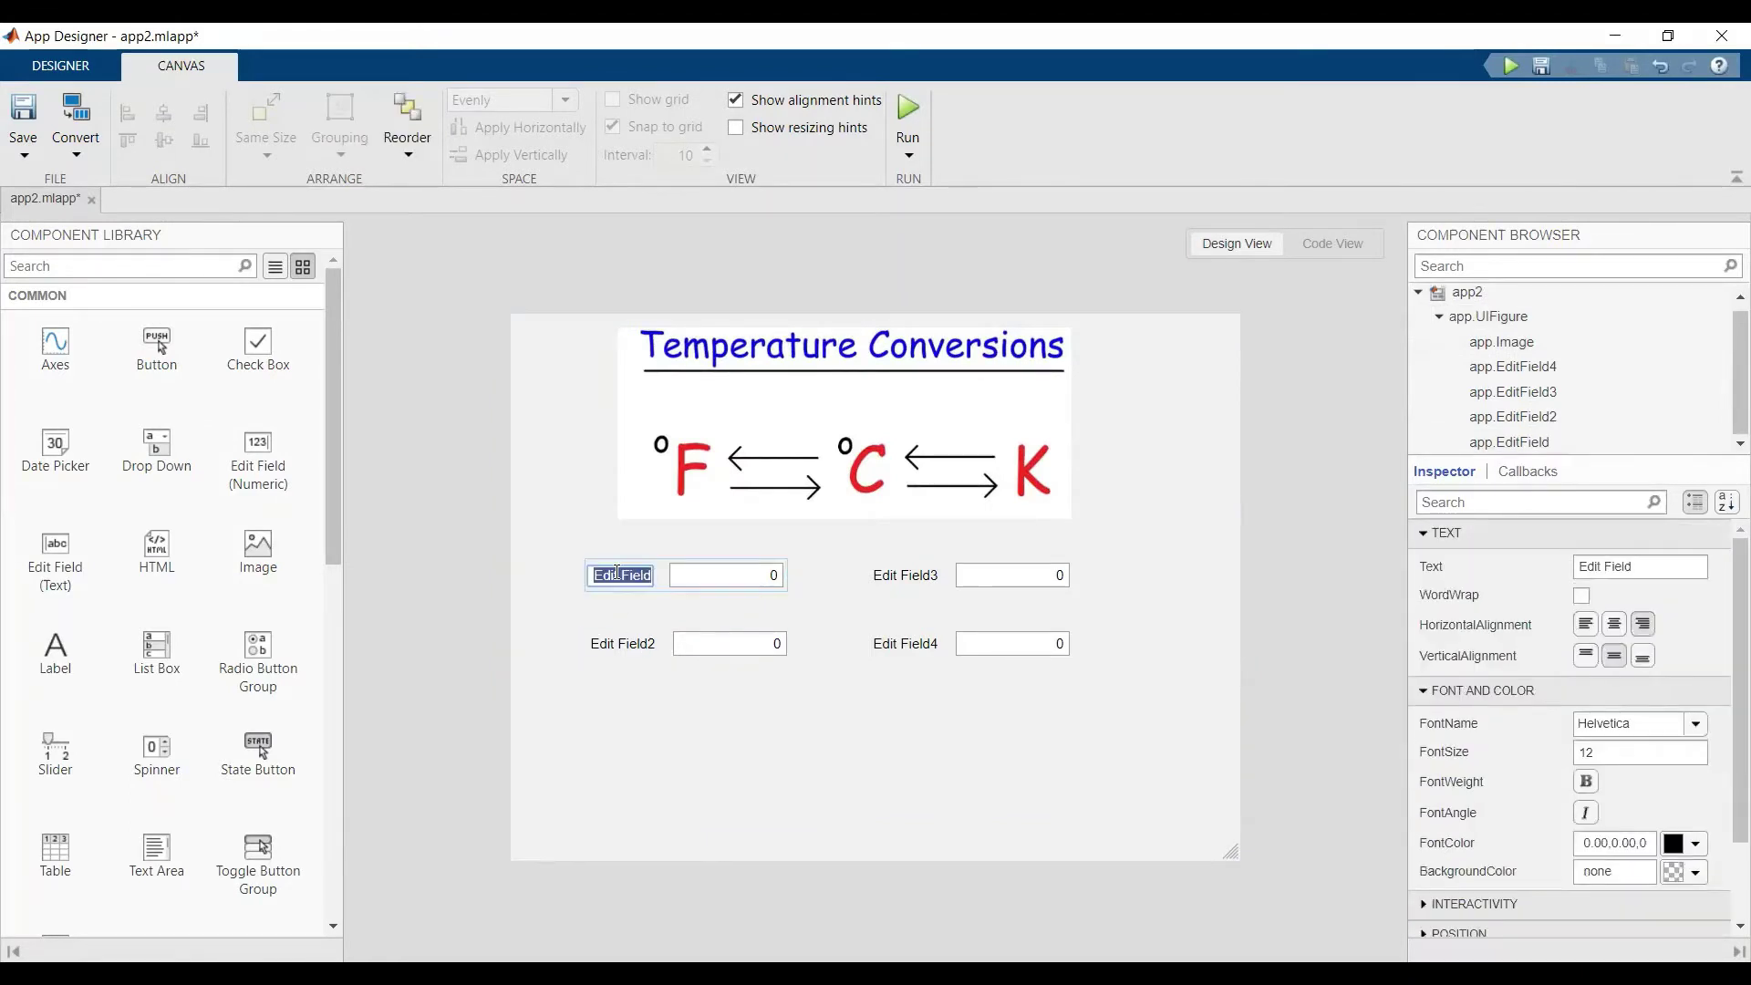
text(C)
click(631, 643)
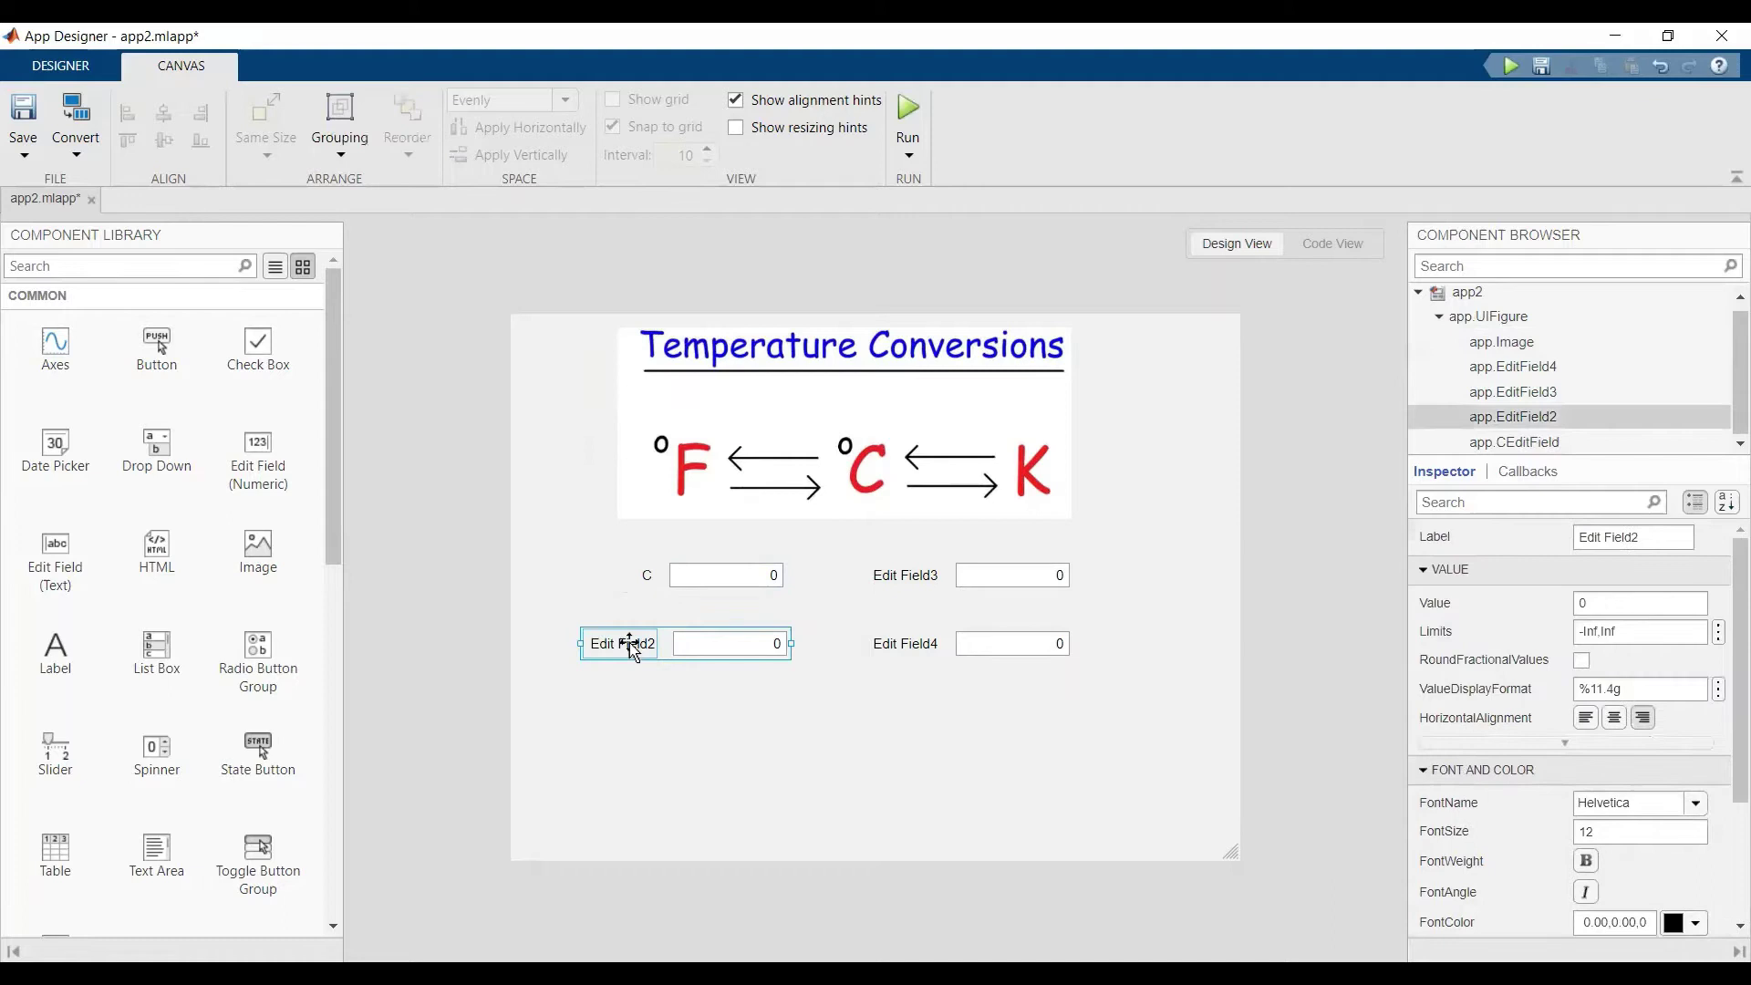
double_click(633, 644)
text(F)
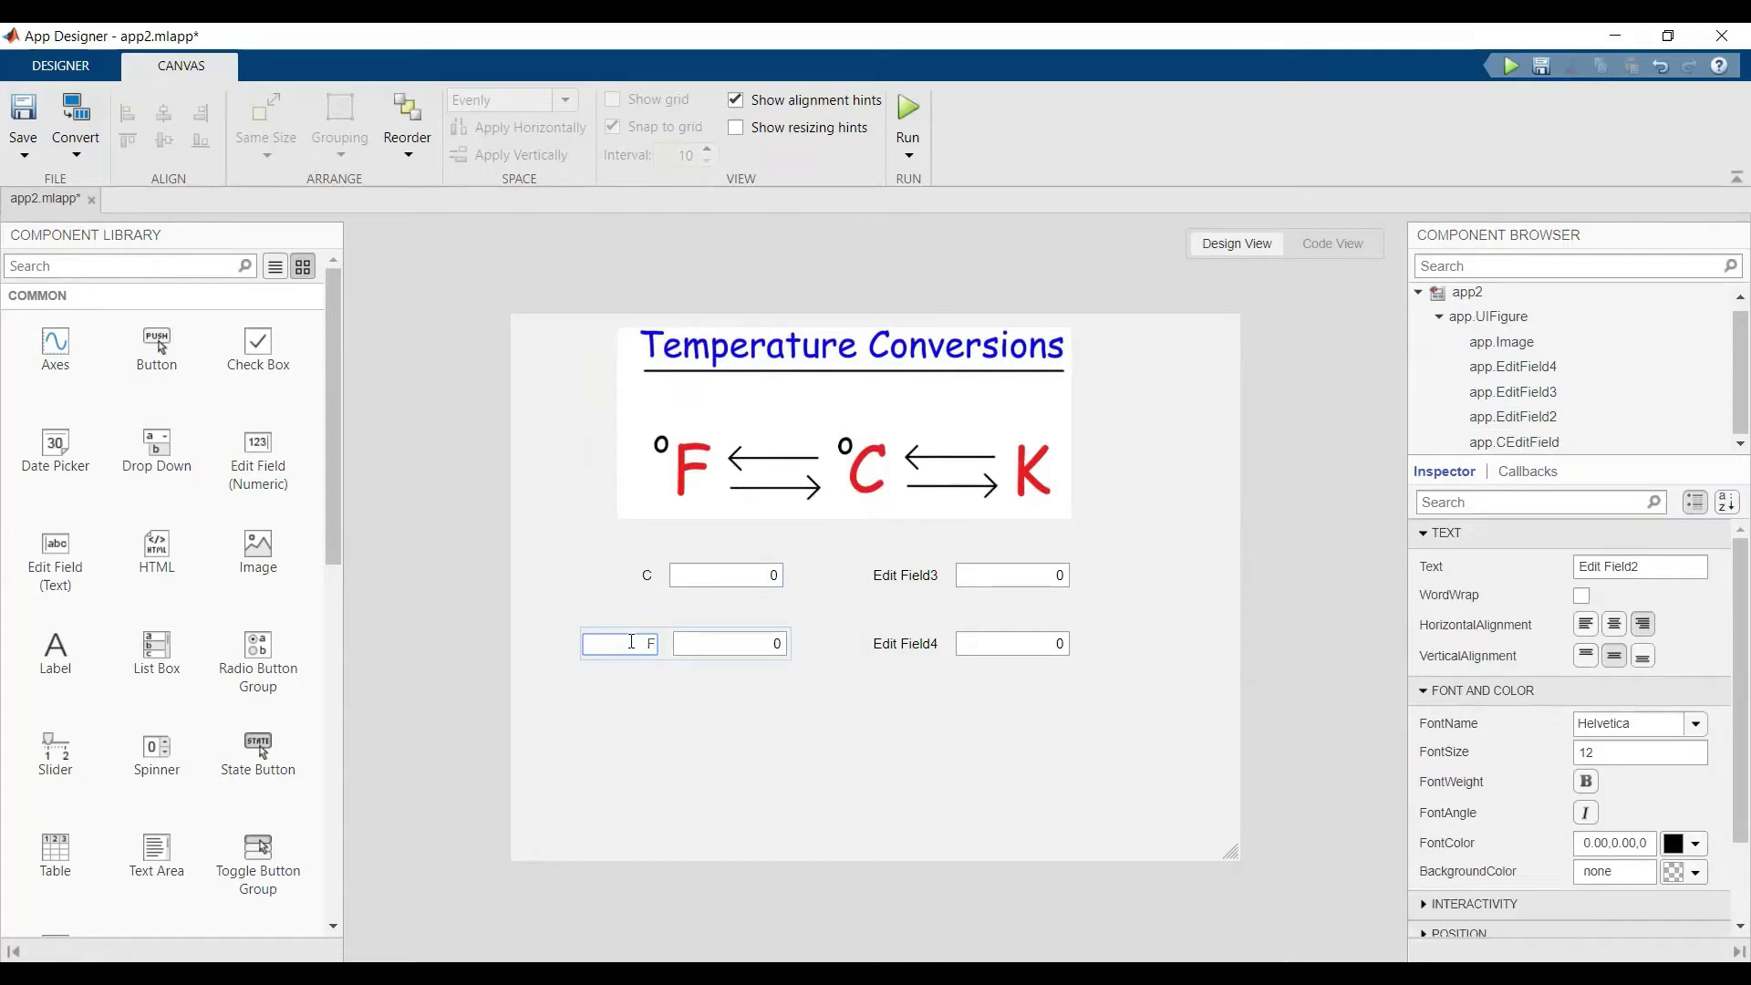
key(Return)
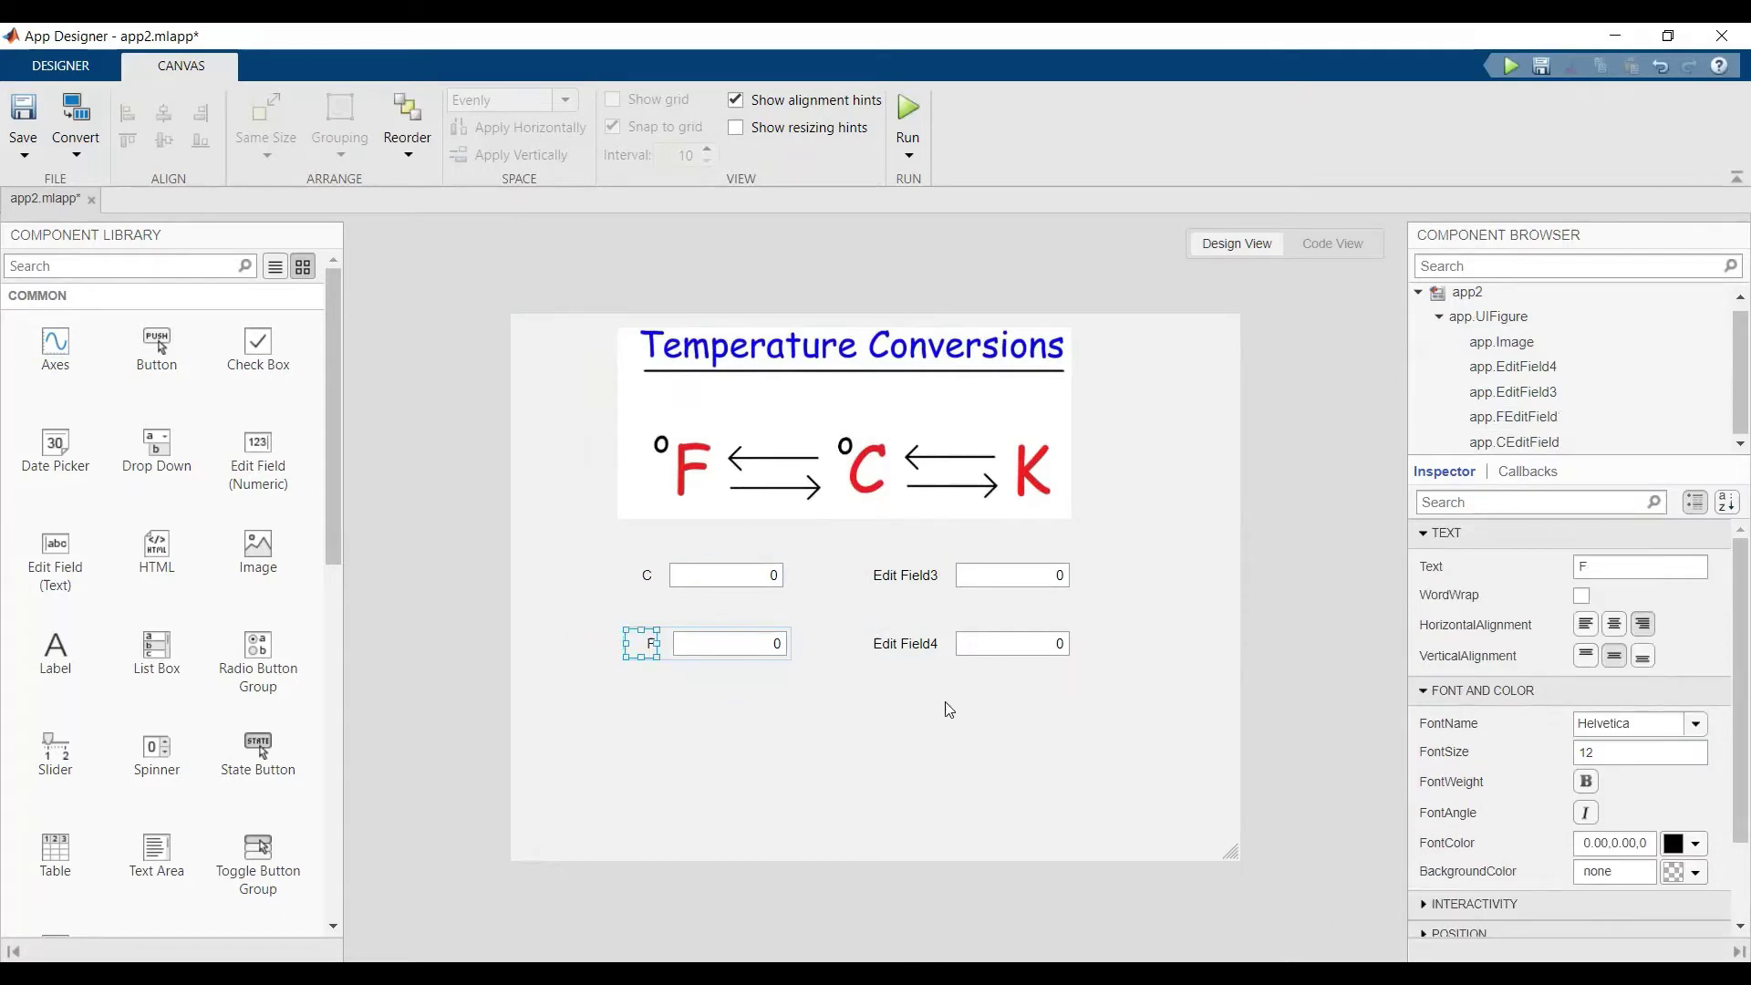
Relabel the right column edit fields as k1 and k2.
double_click(917, 575)
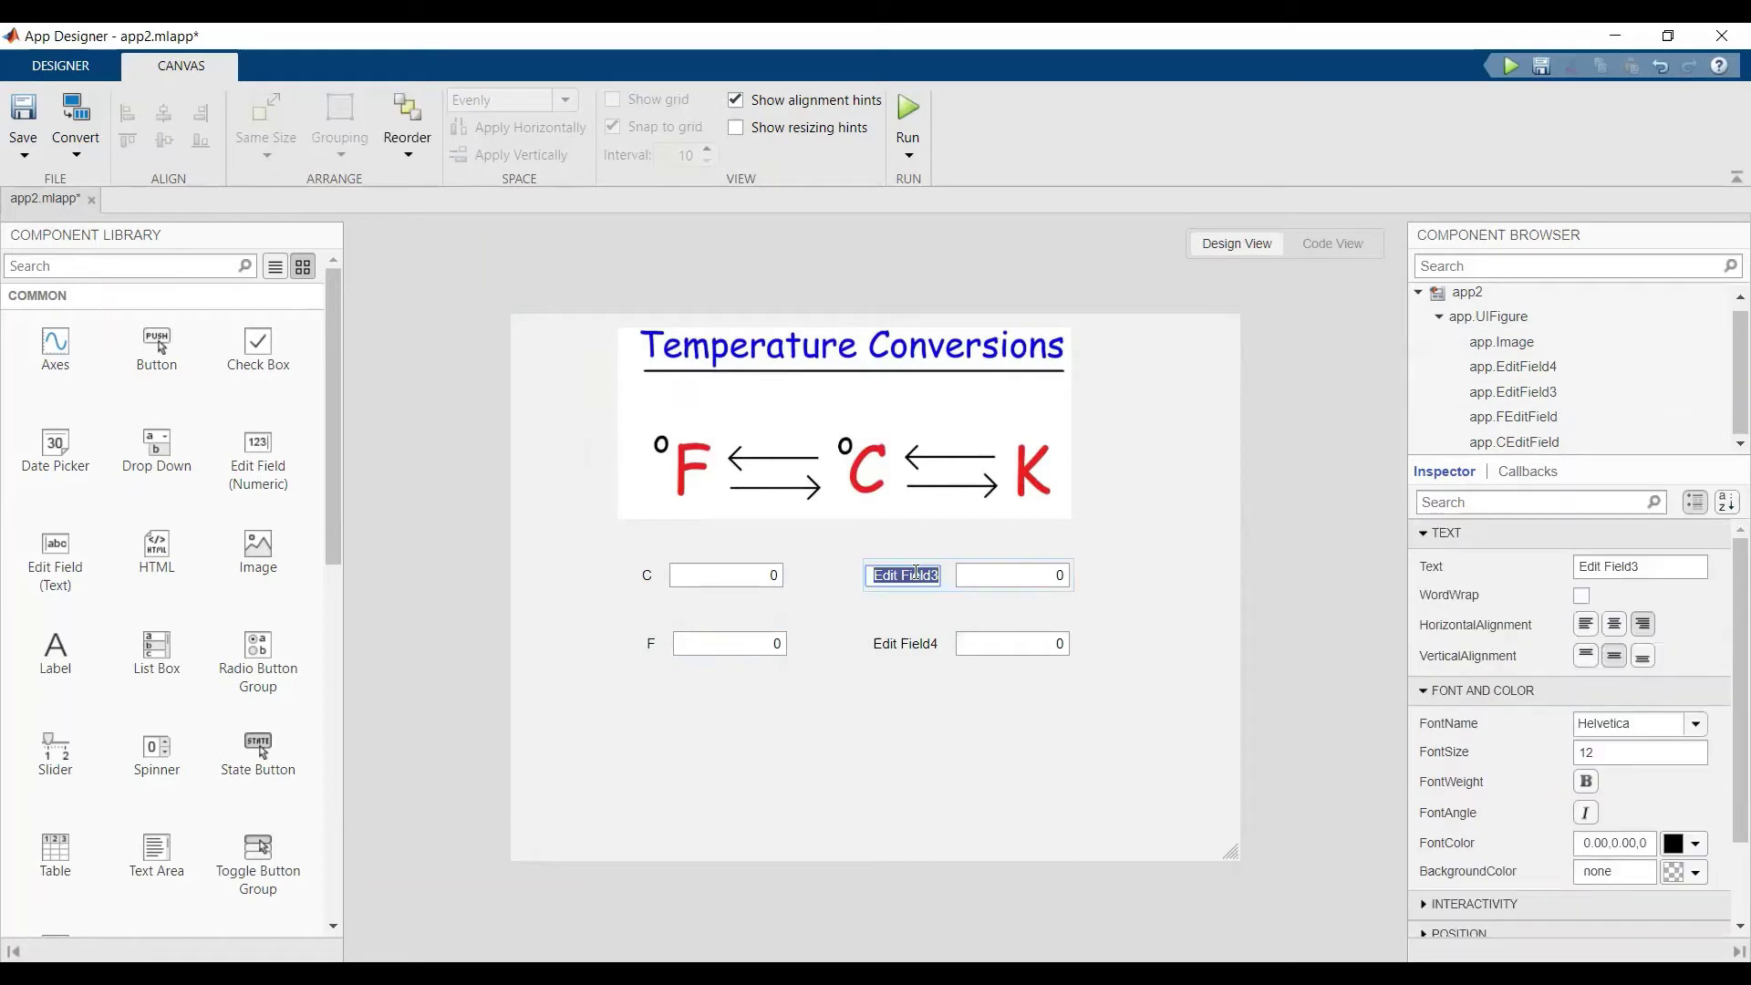
text(k1)
double_click(917, 641)
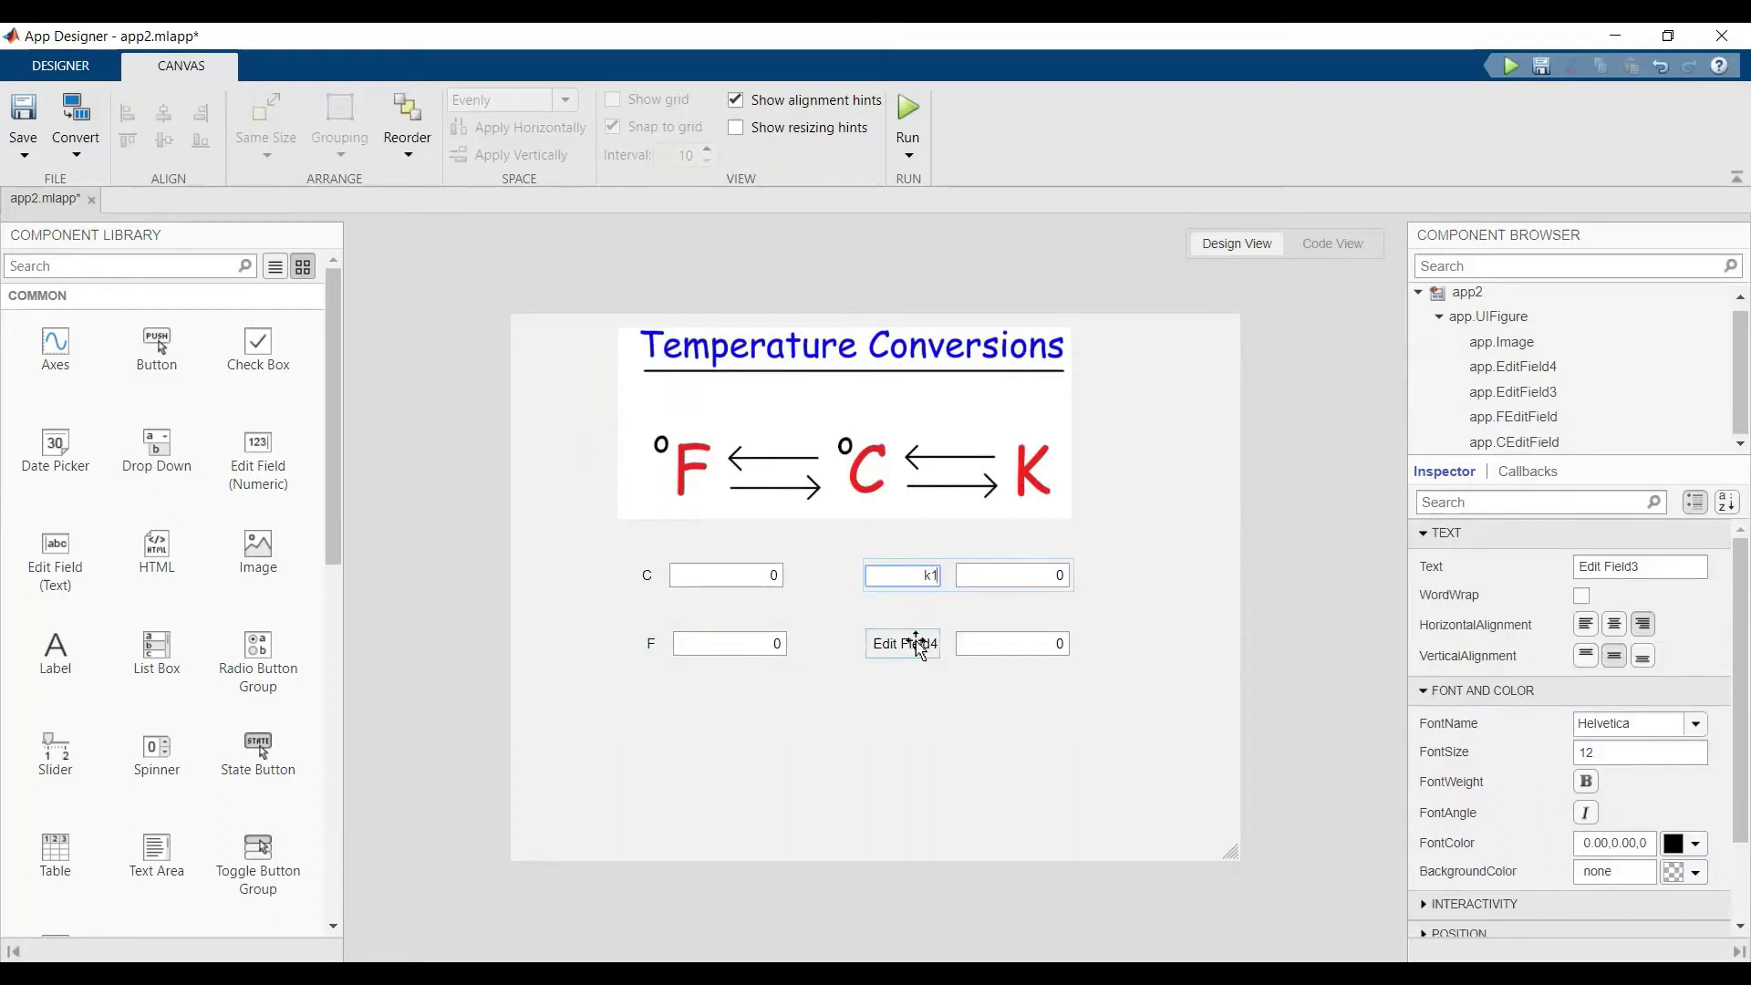
triple_click(918, 641)
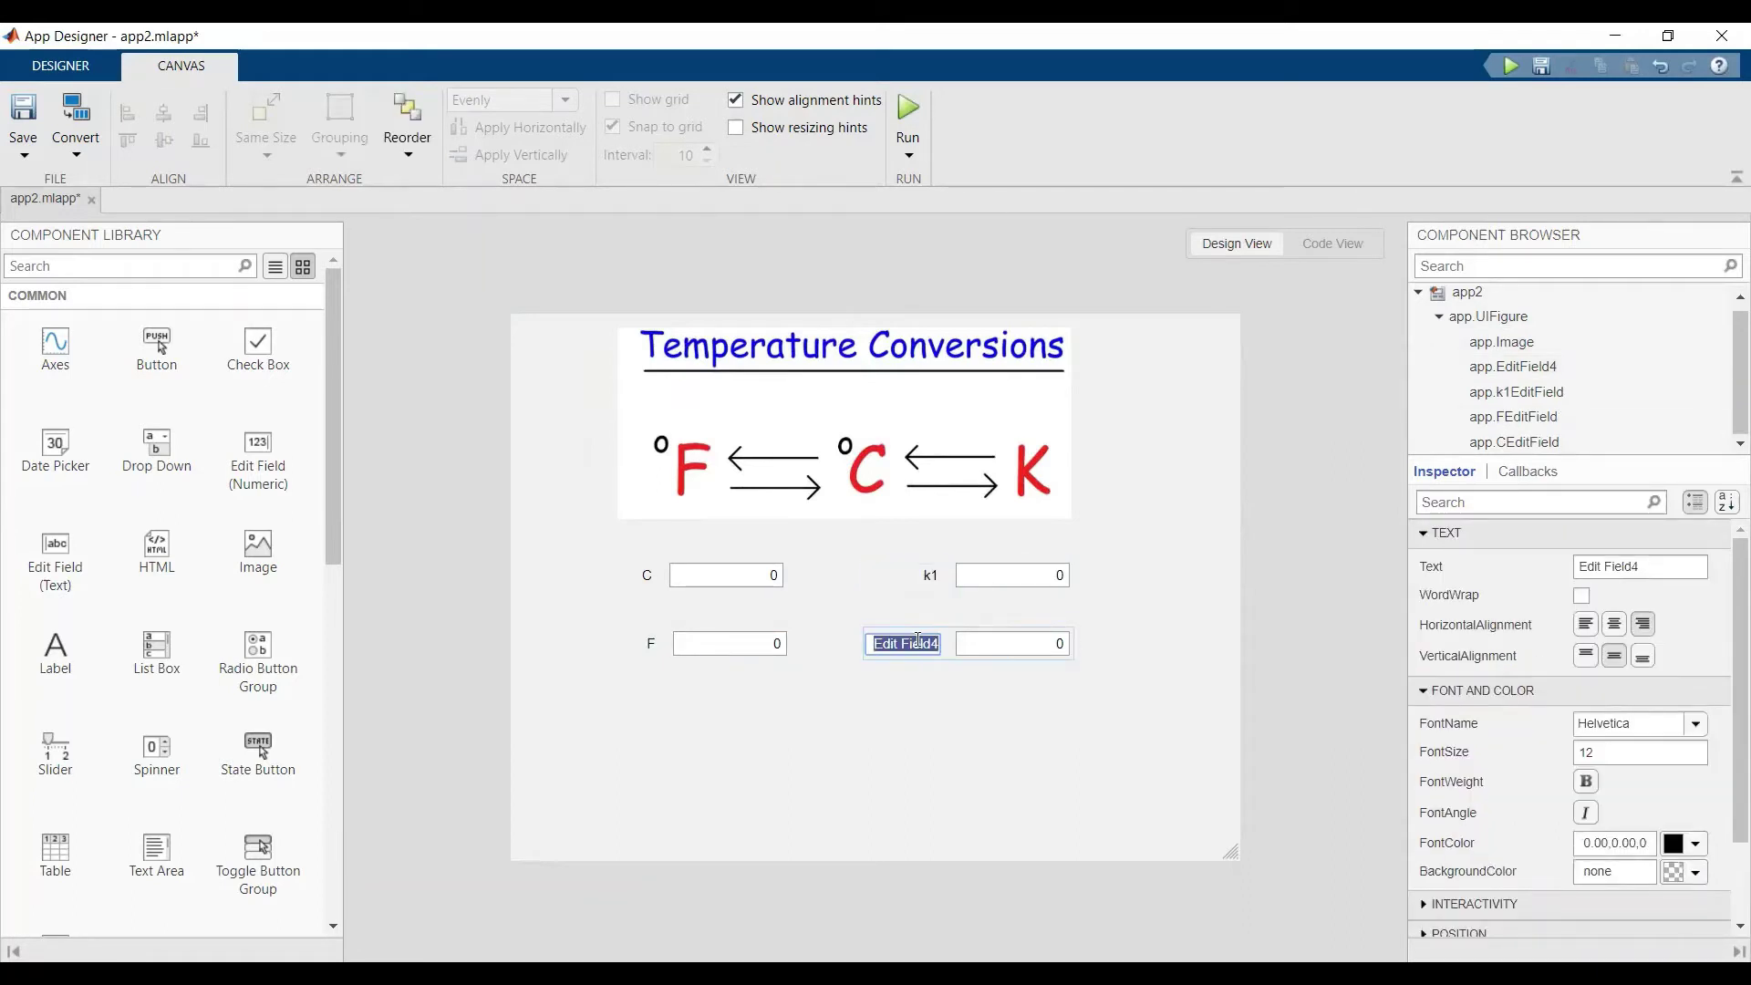
text(k2)
key(Return)
click(909, 716)
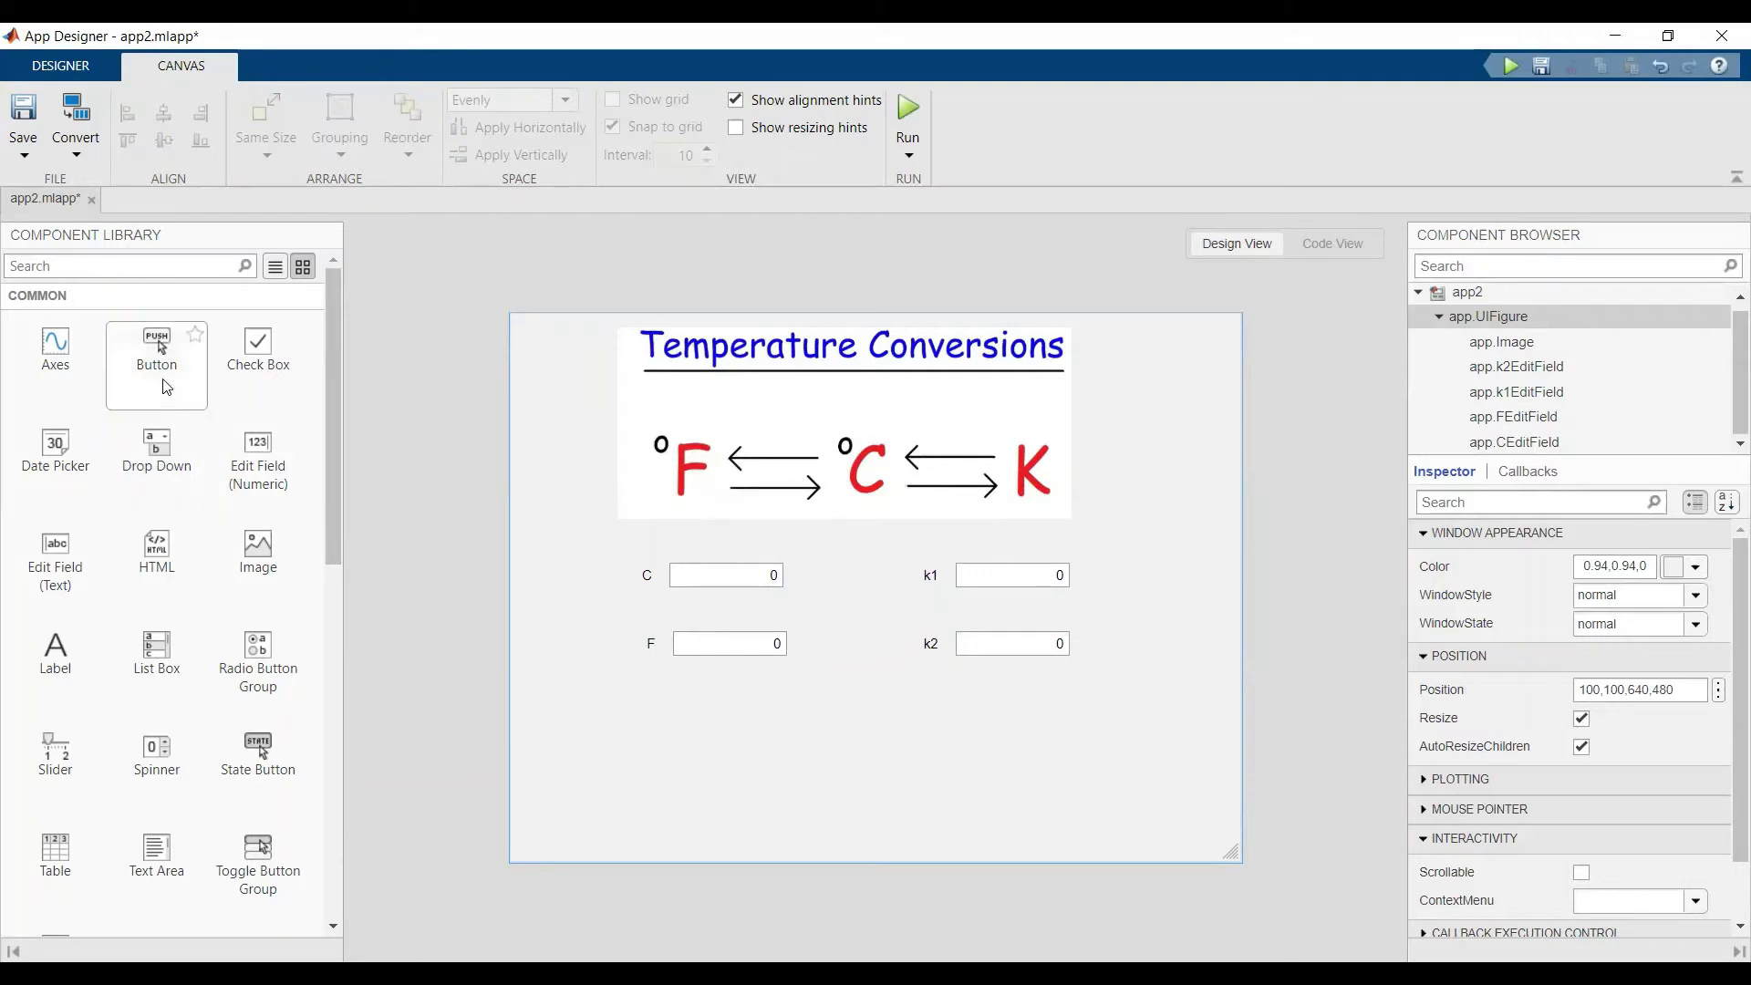
Add a button below the fields labelled Convert.
drag(166, 371, 862, 755)
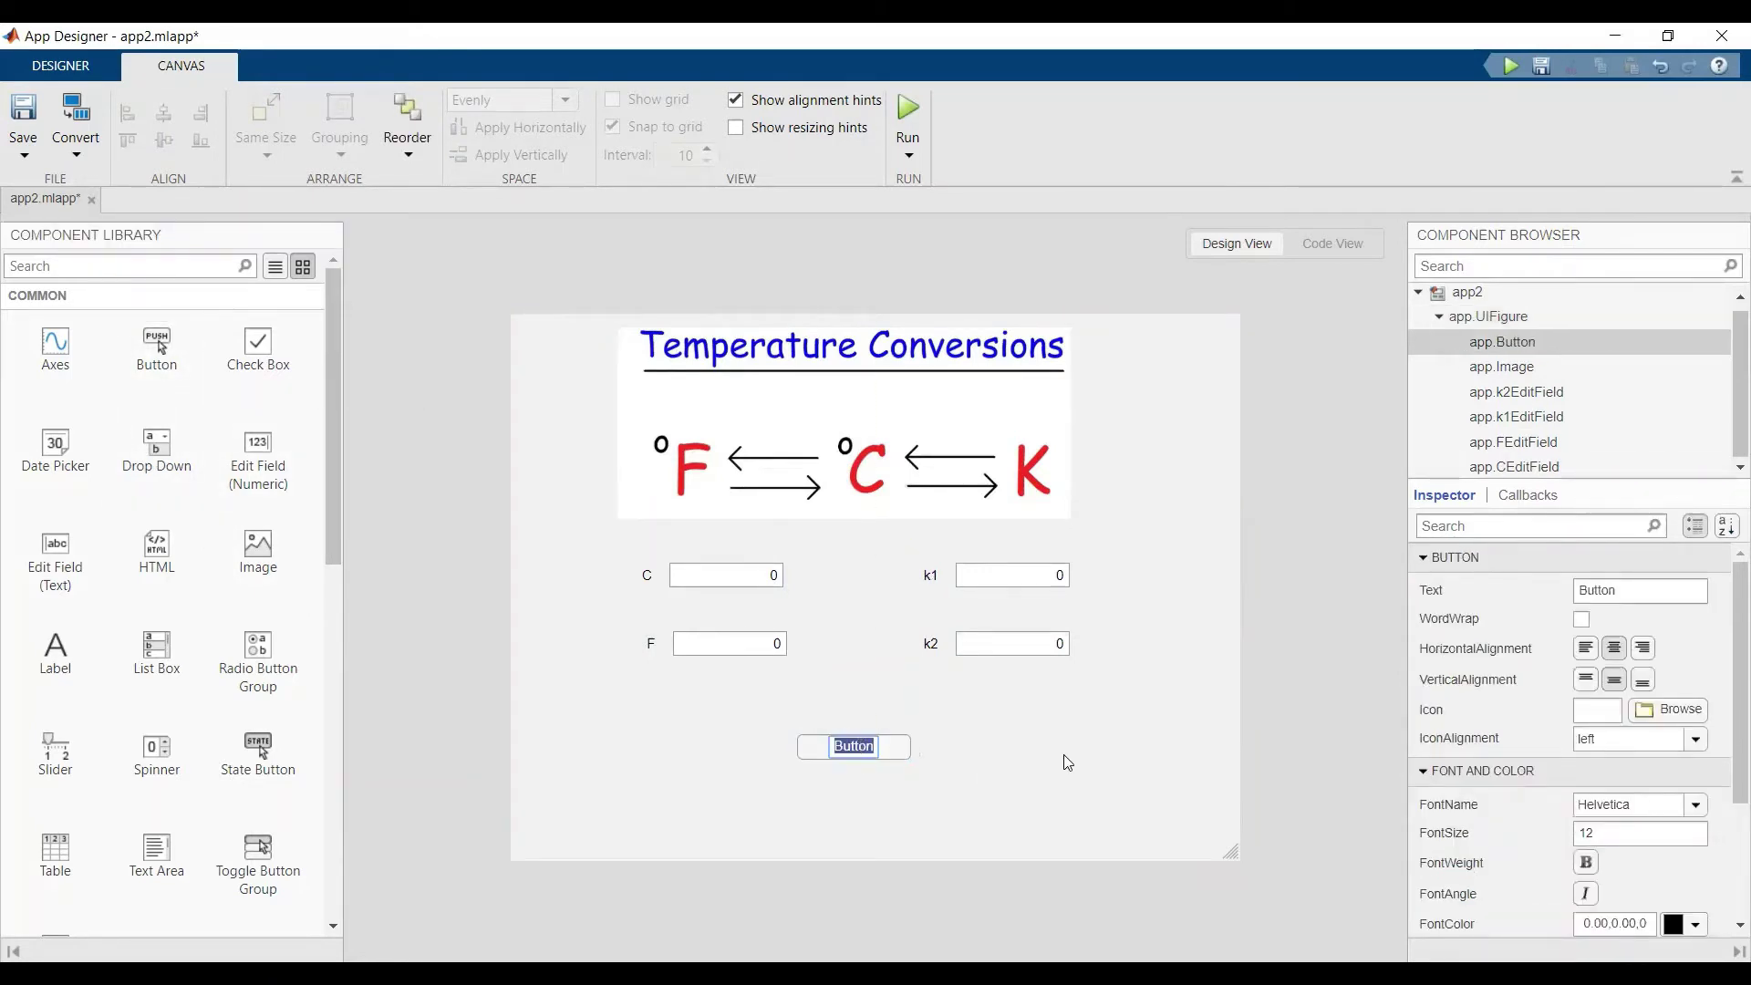
text(Con)
text(vert)
key(Return)
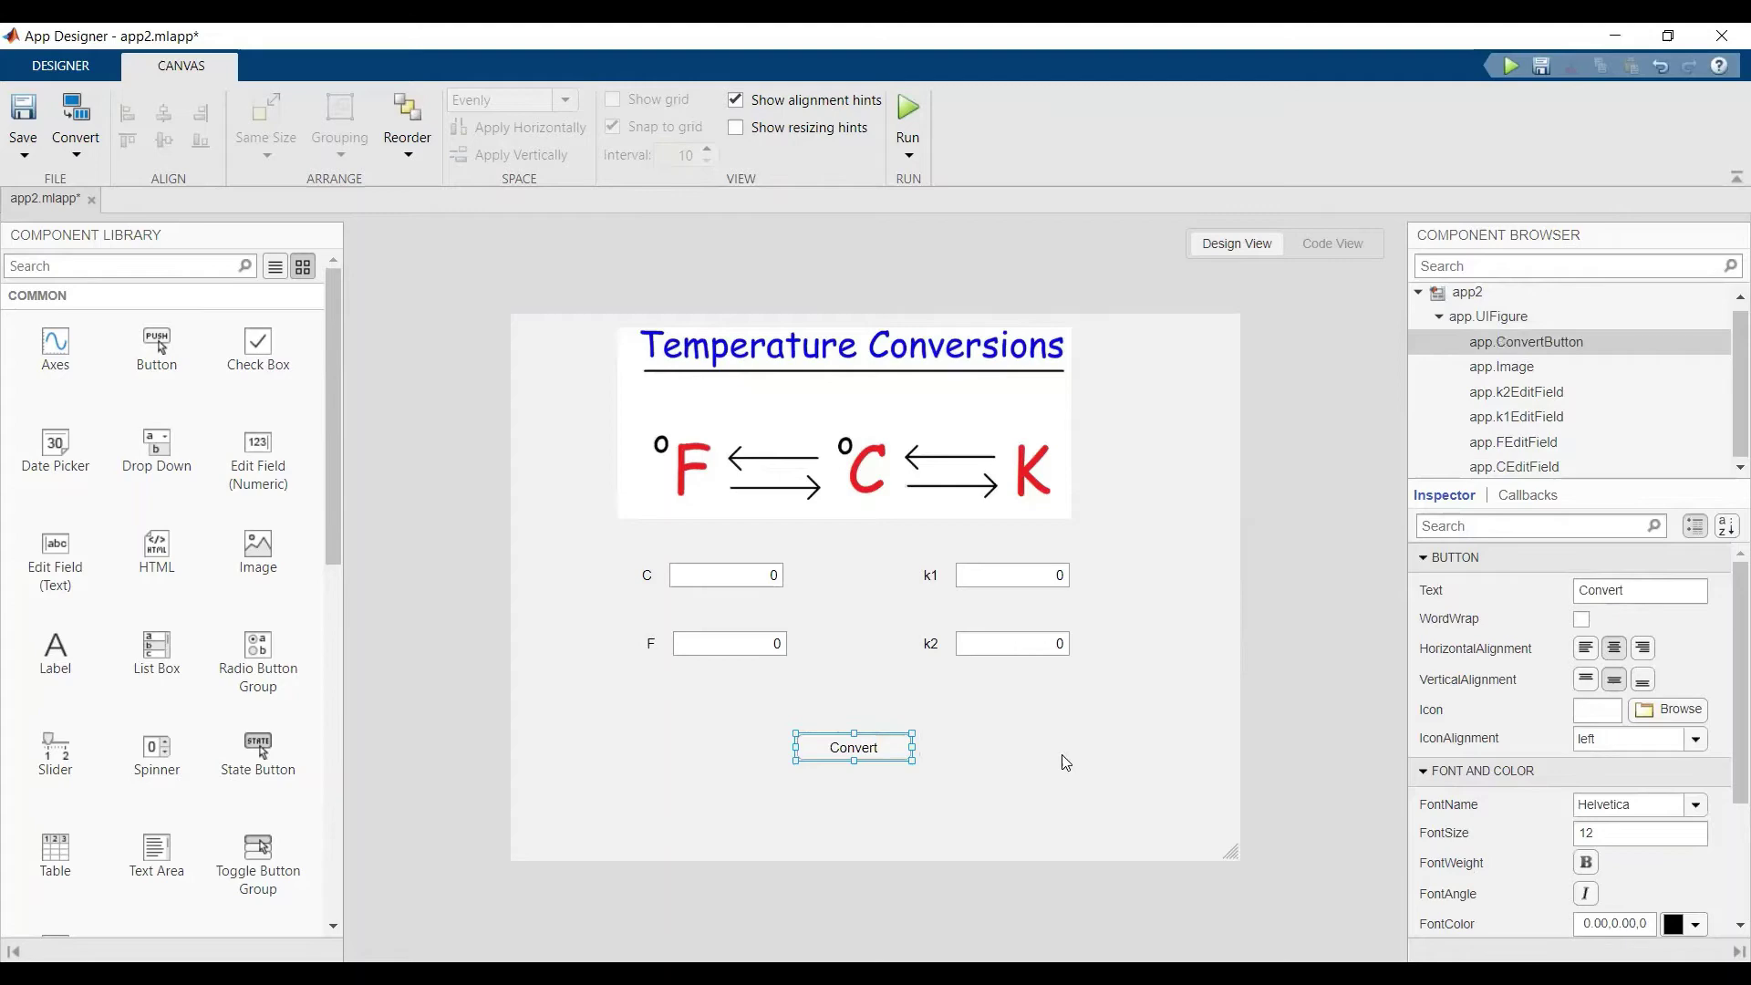
Create the Convert button's ButtonPushedFcn callback.
click(1066, 762)
right_click(868, 752)
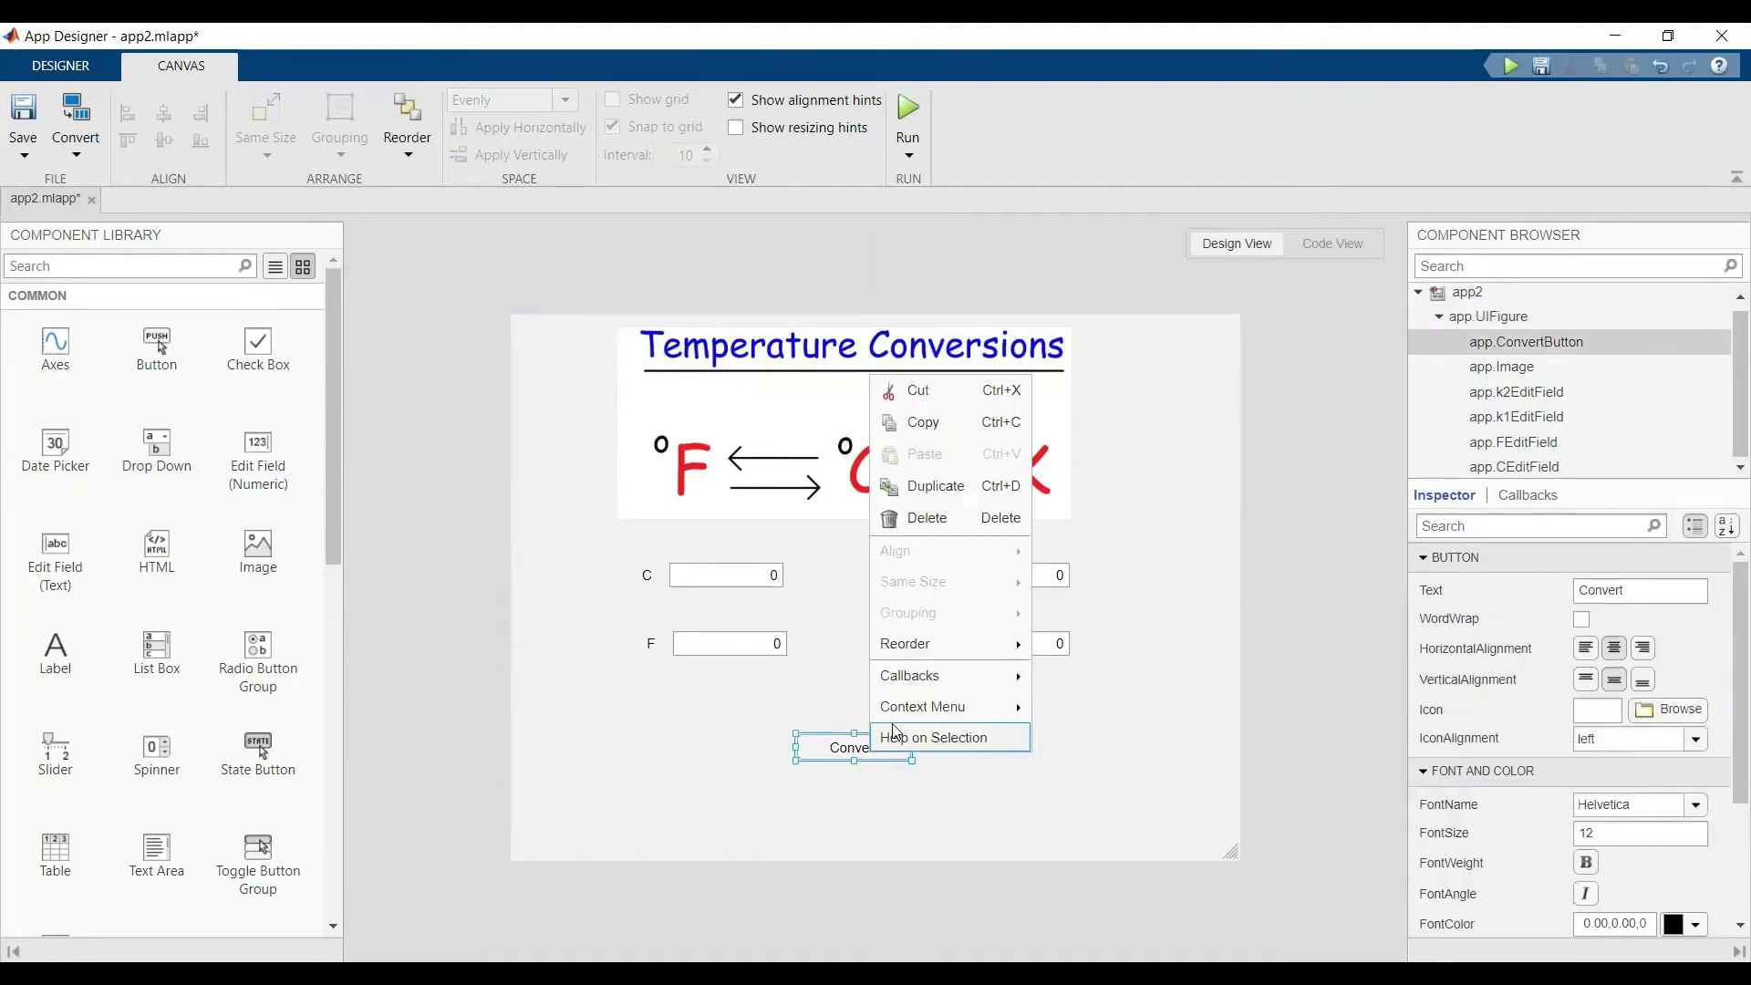
mouse_move(910, 675)
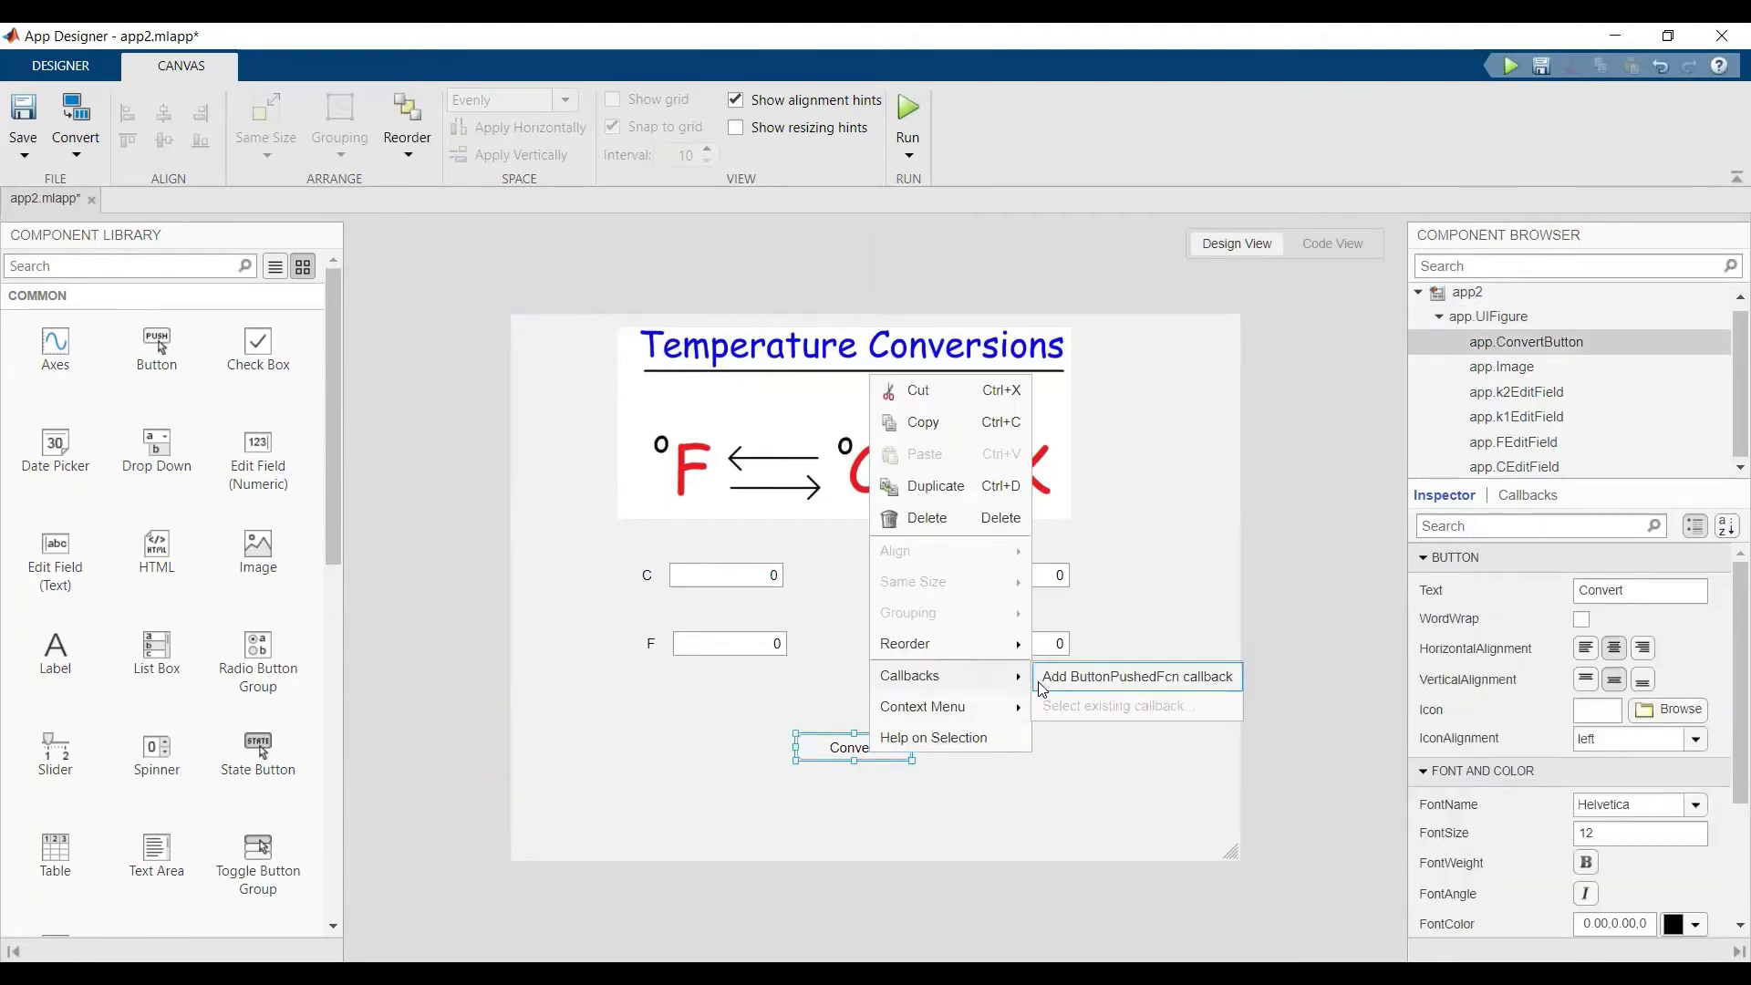
click(1049, 677)
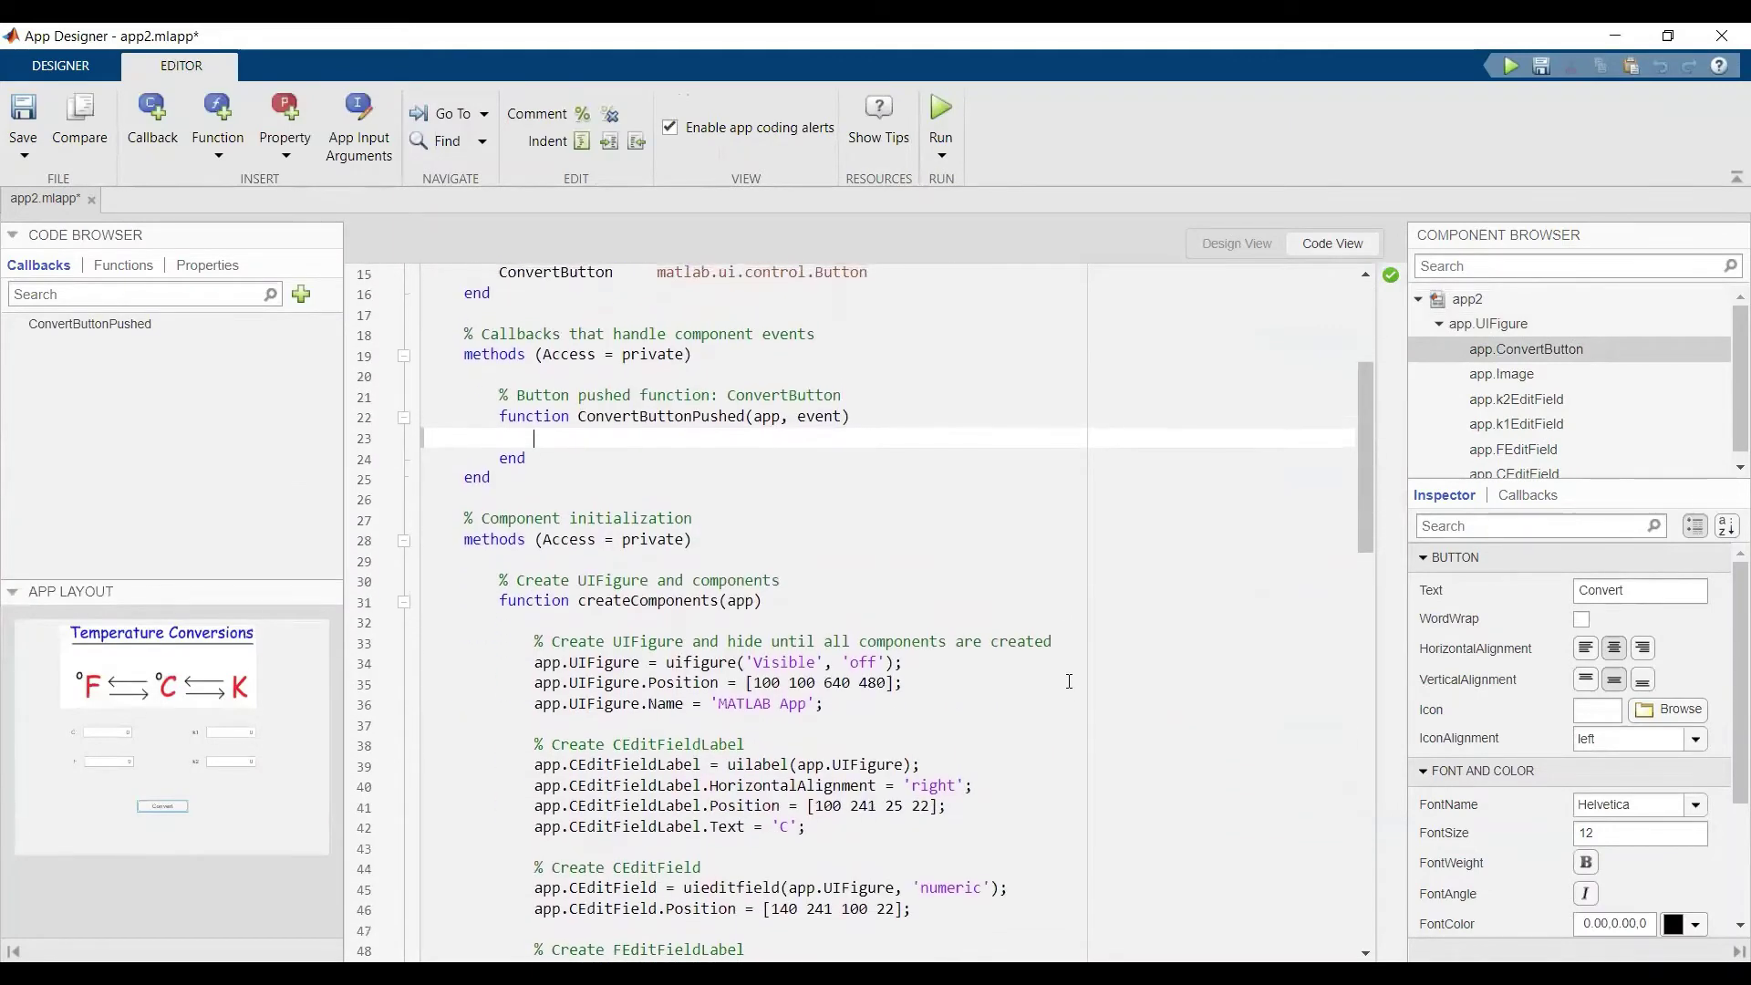
Write C = app.CEditField.Value; in the ConvertButtonPushed callback.
text(C)
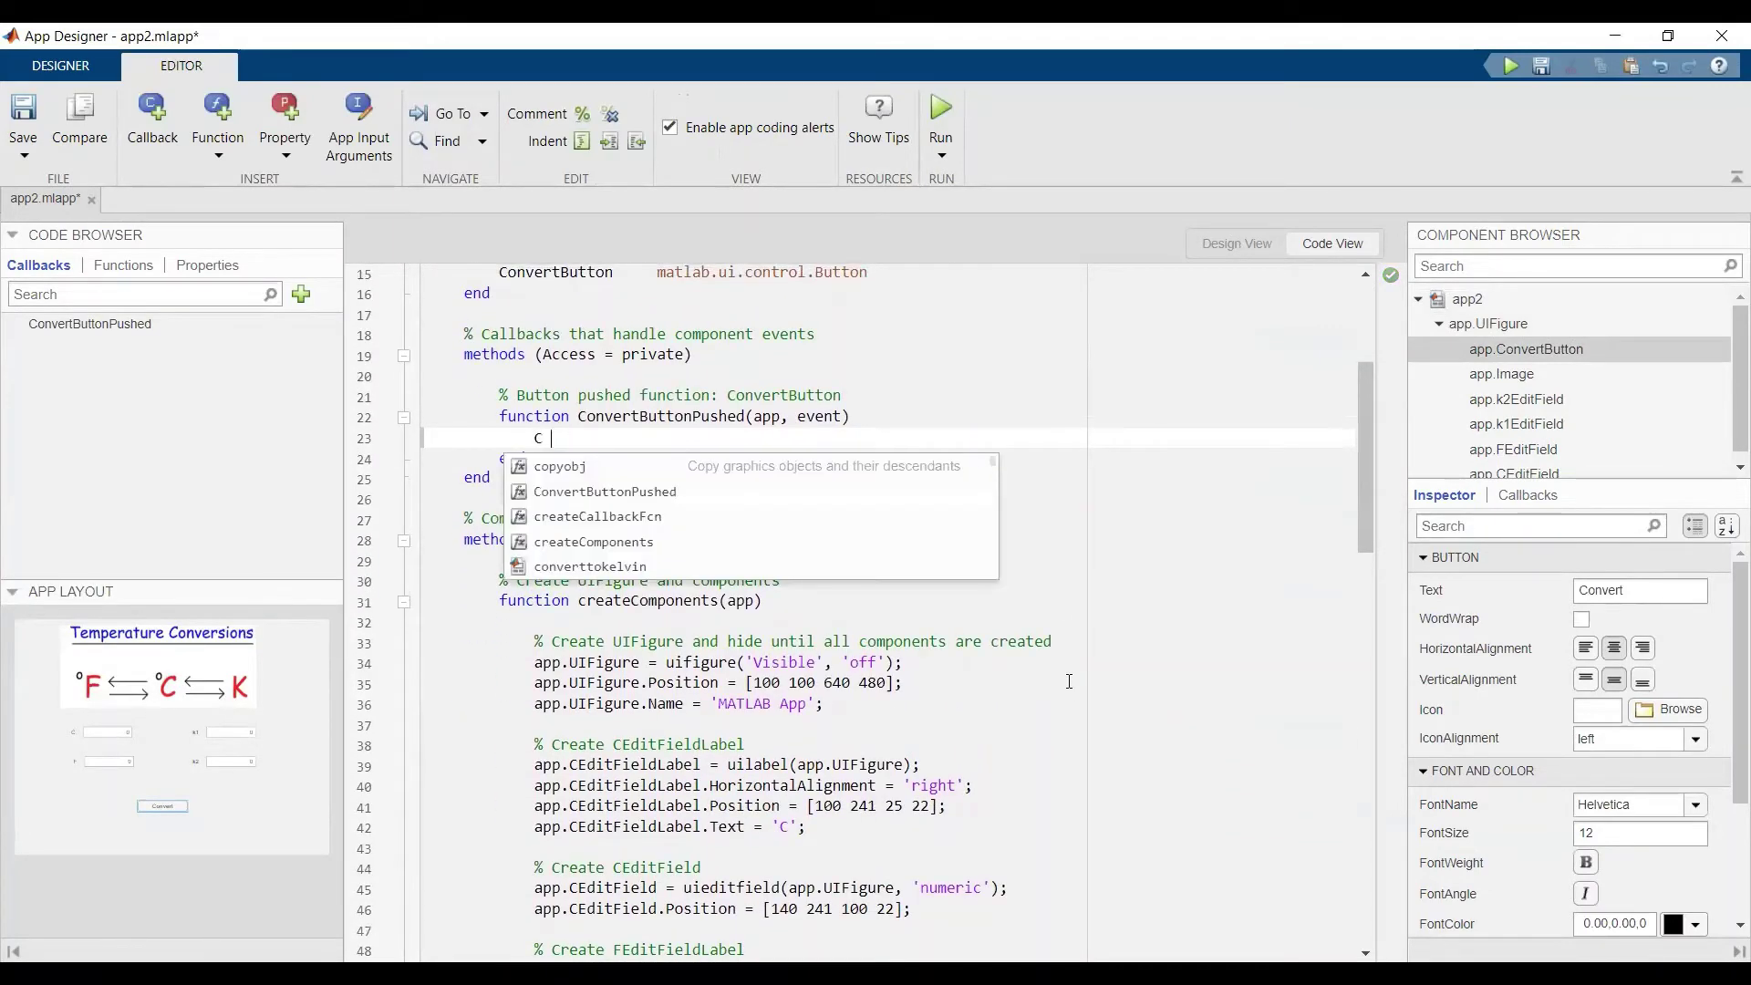
text( = )
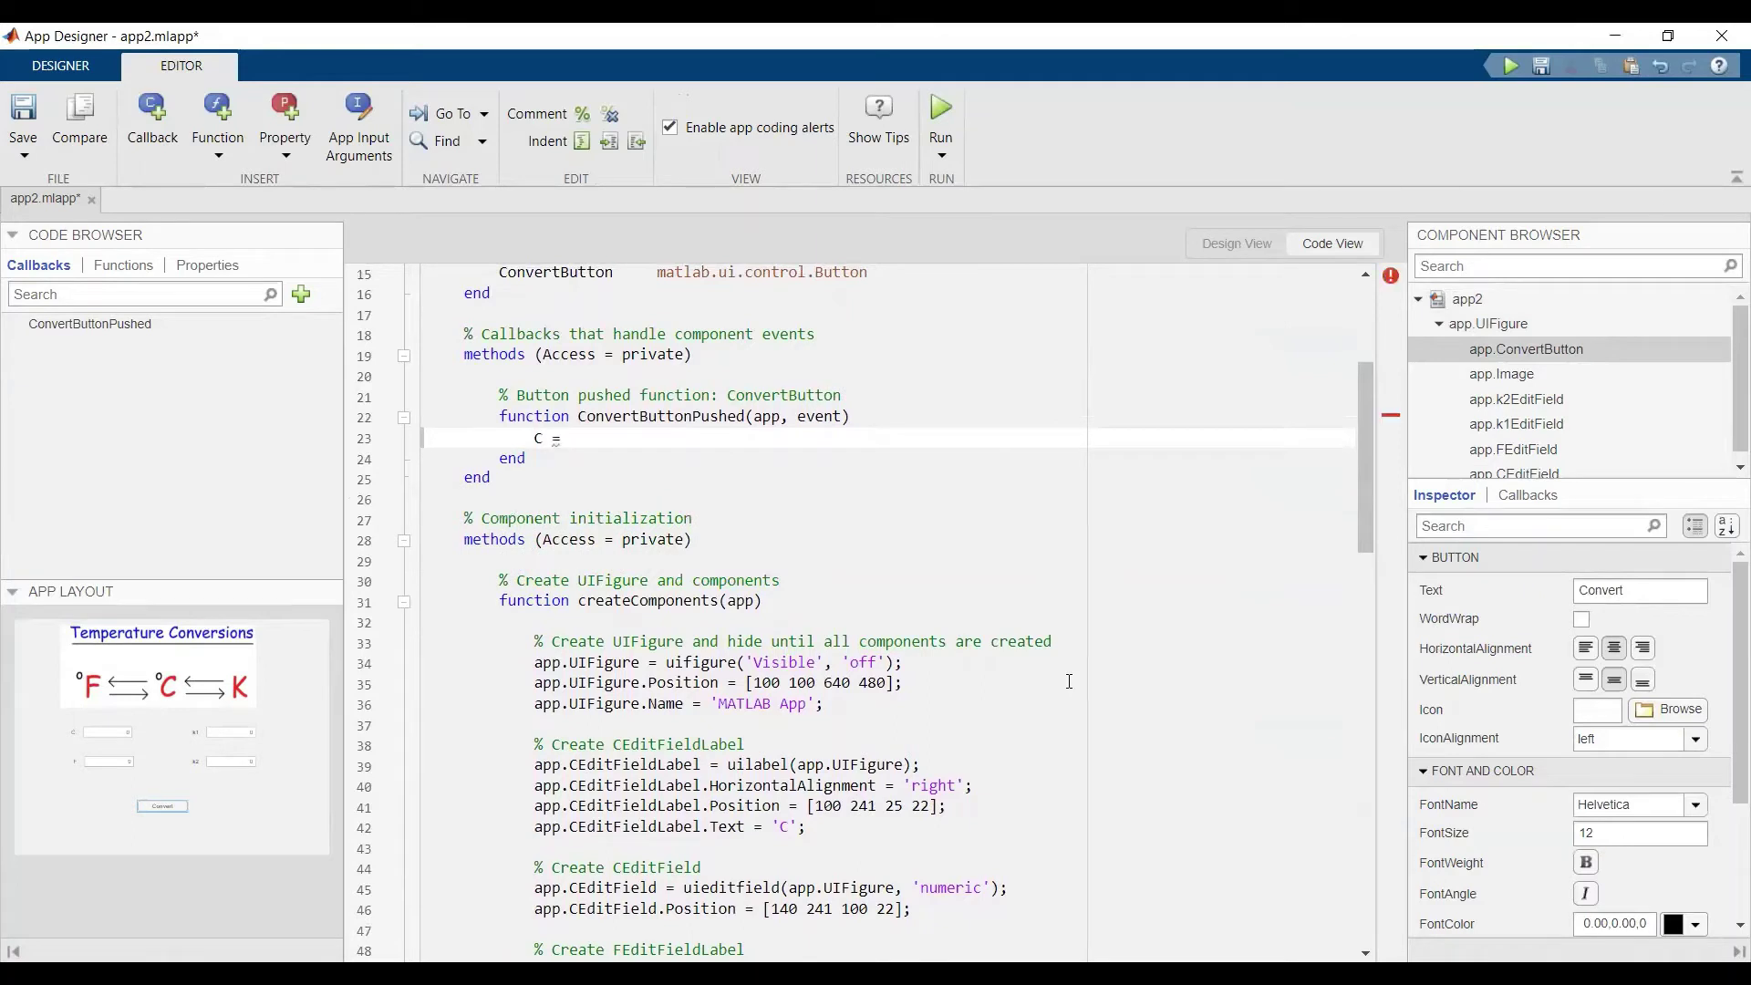
text(a)
text(pp.CEditField)
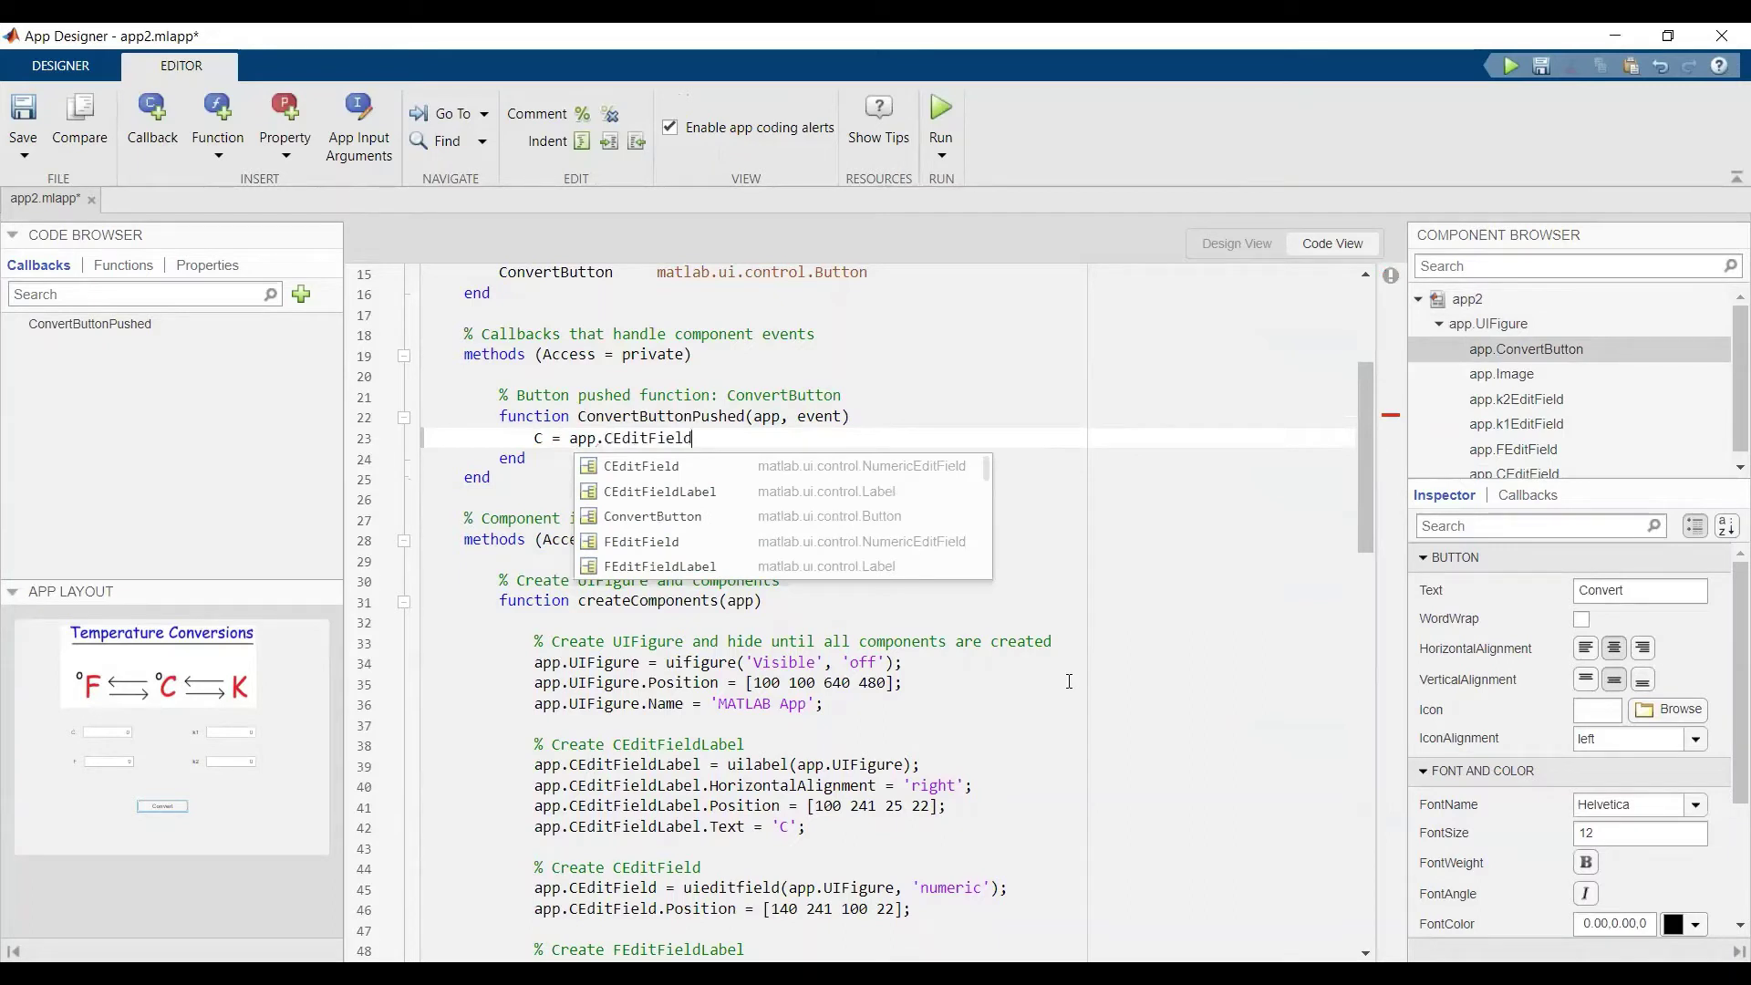
key(Tab)
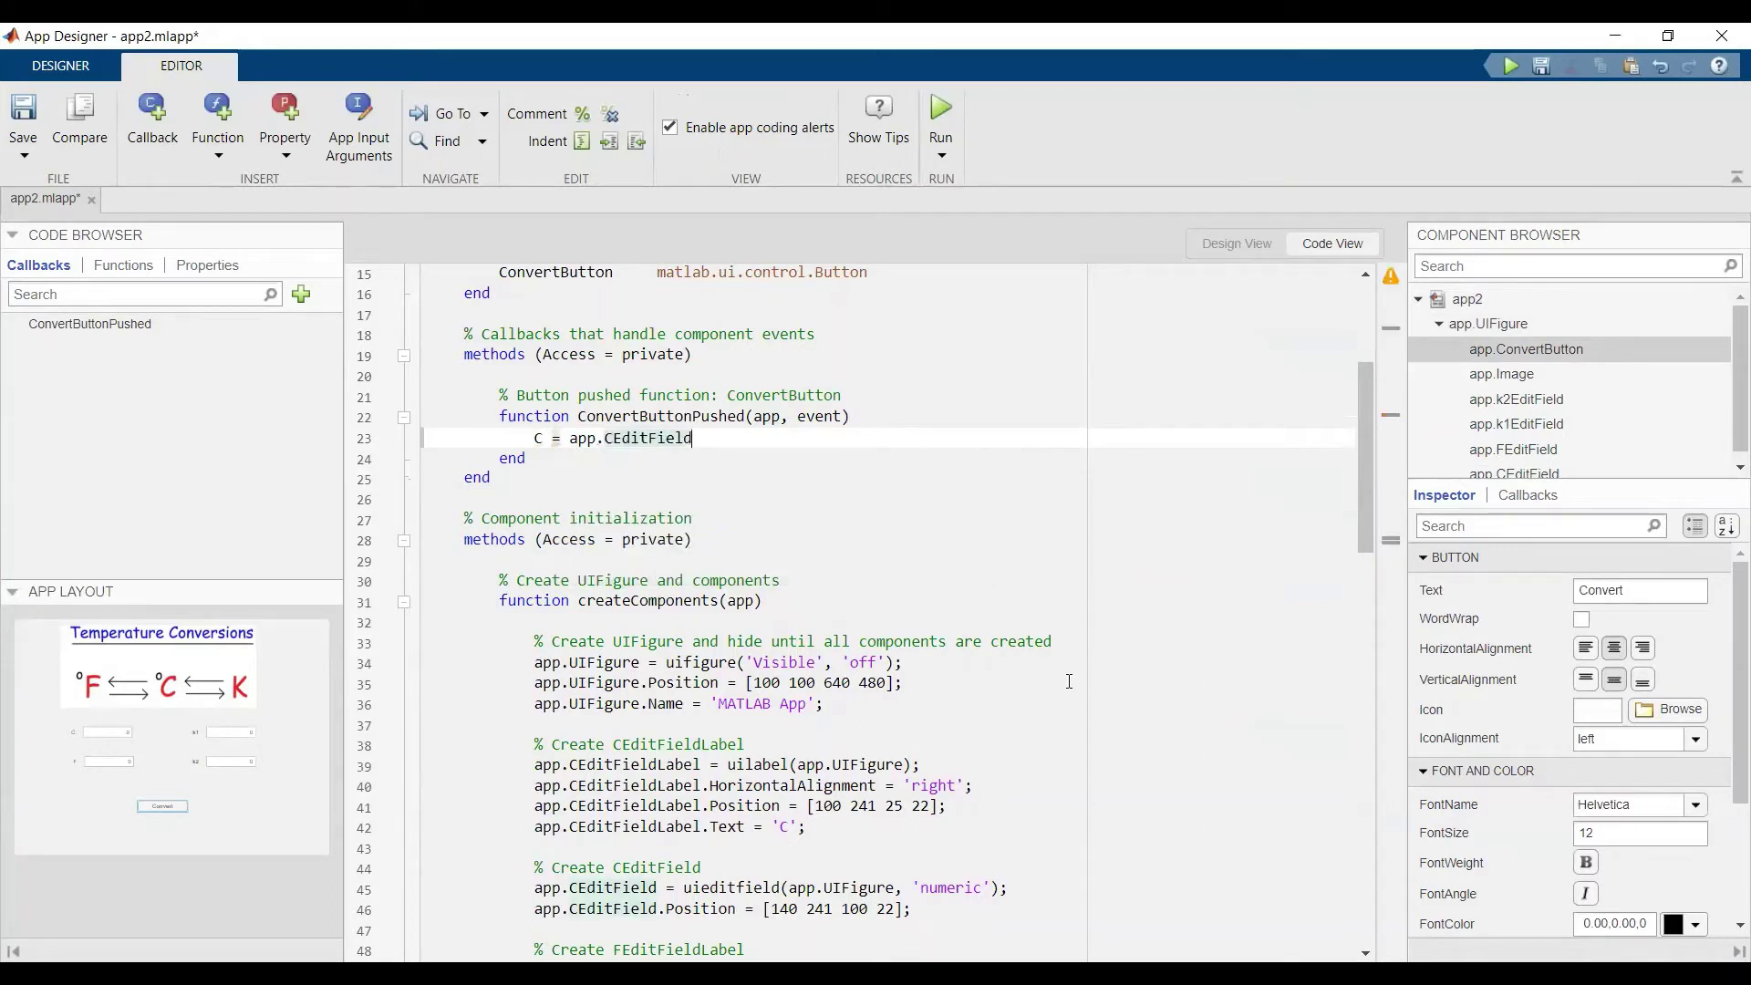
text(.Value)
key(Escape)
text(;)
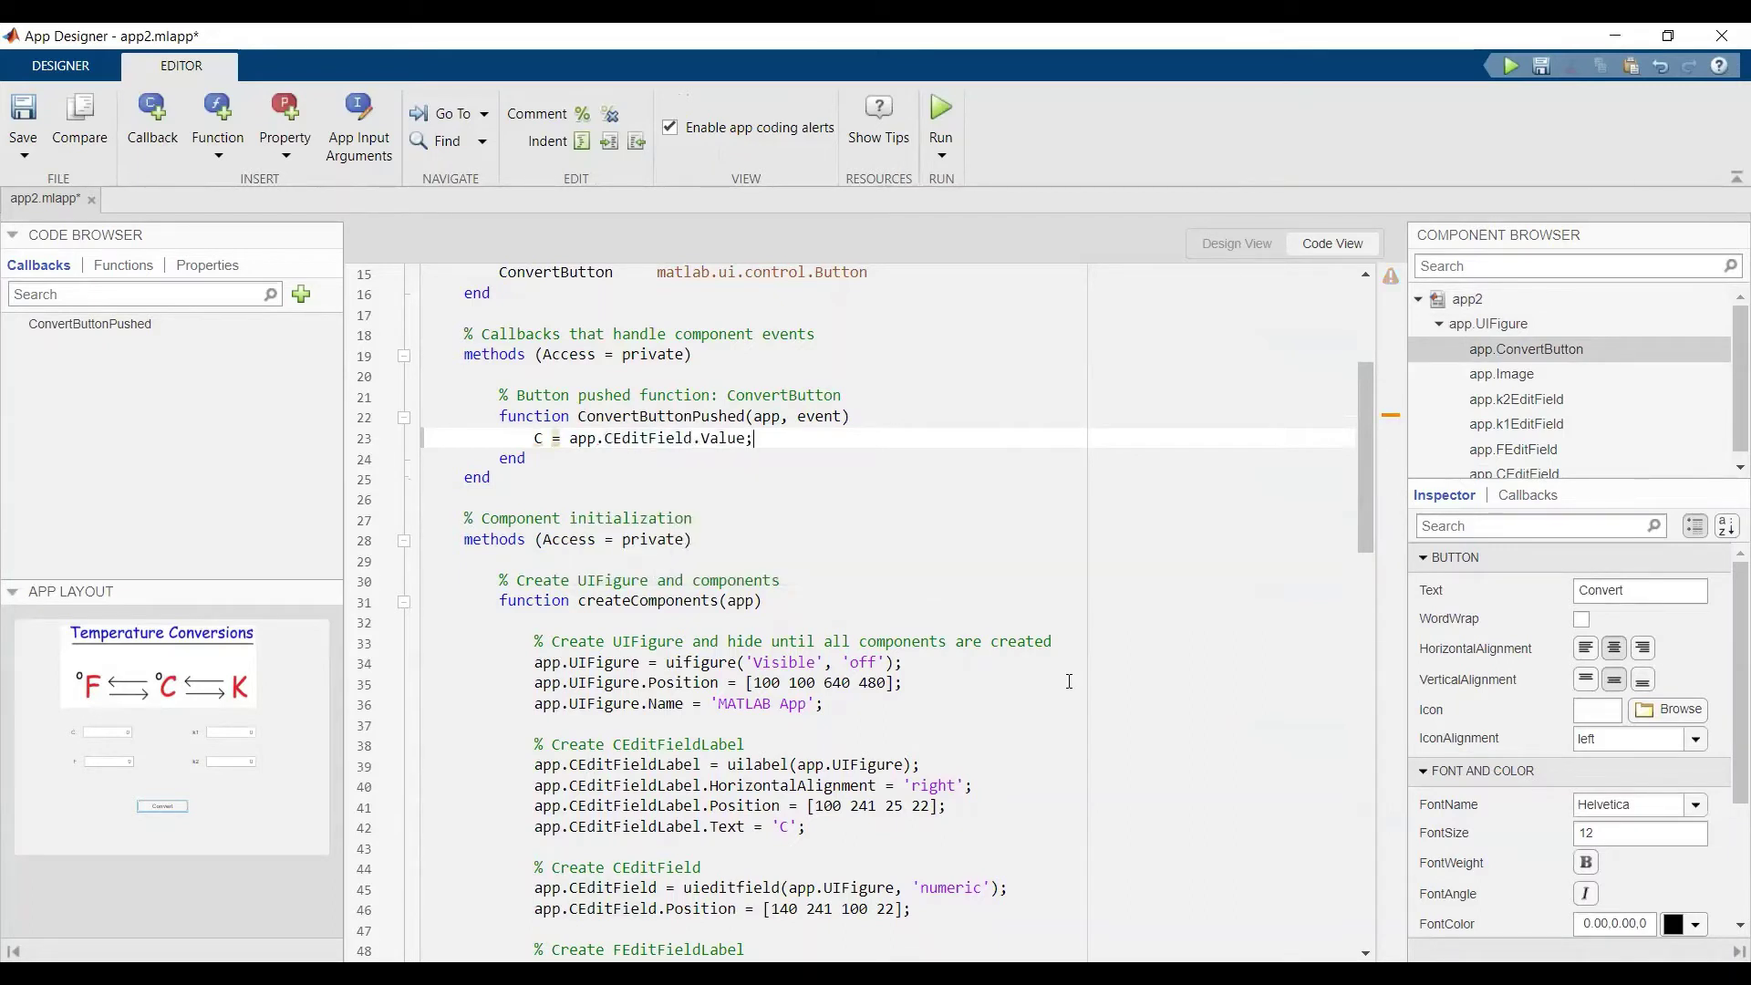
key(Return)
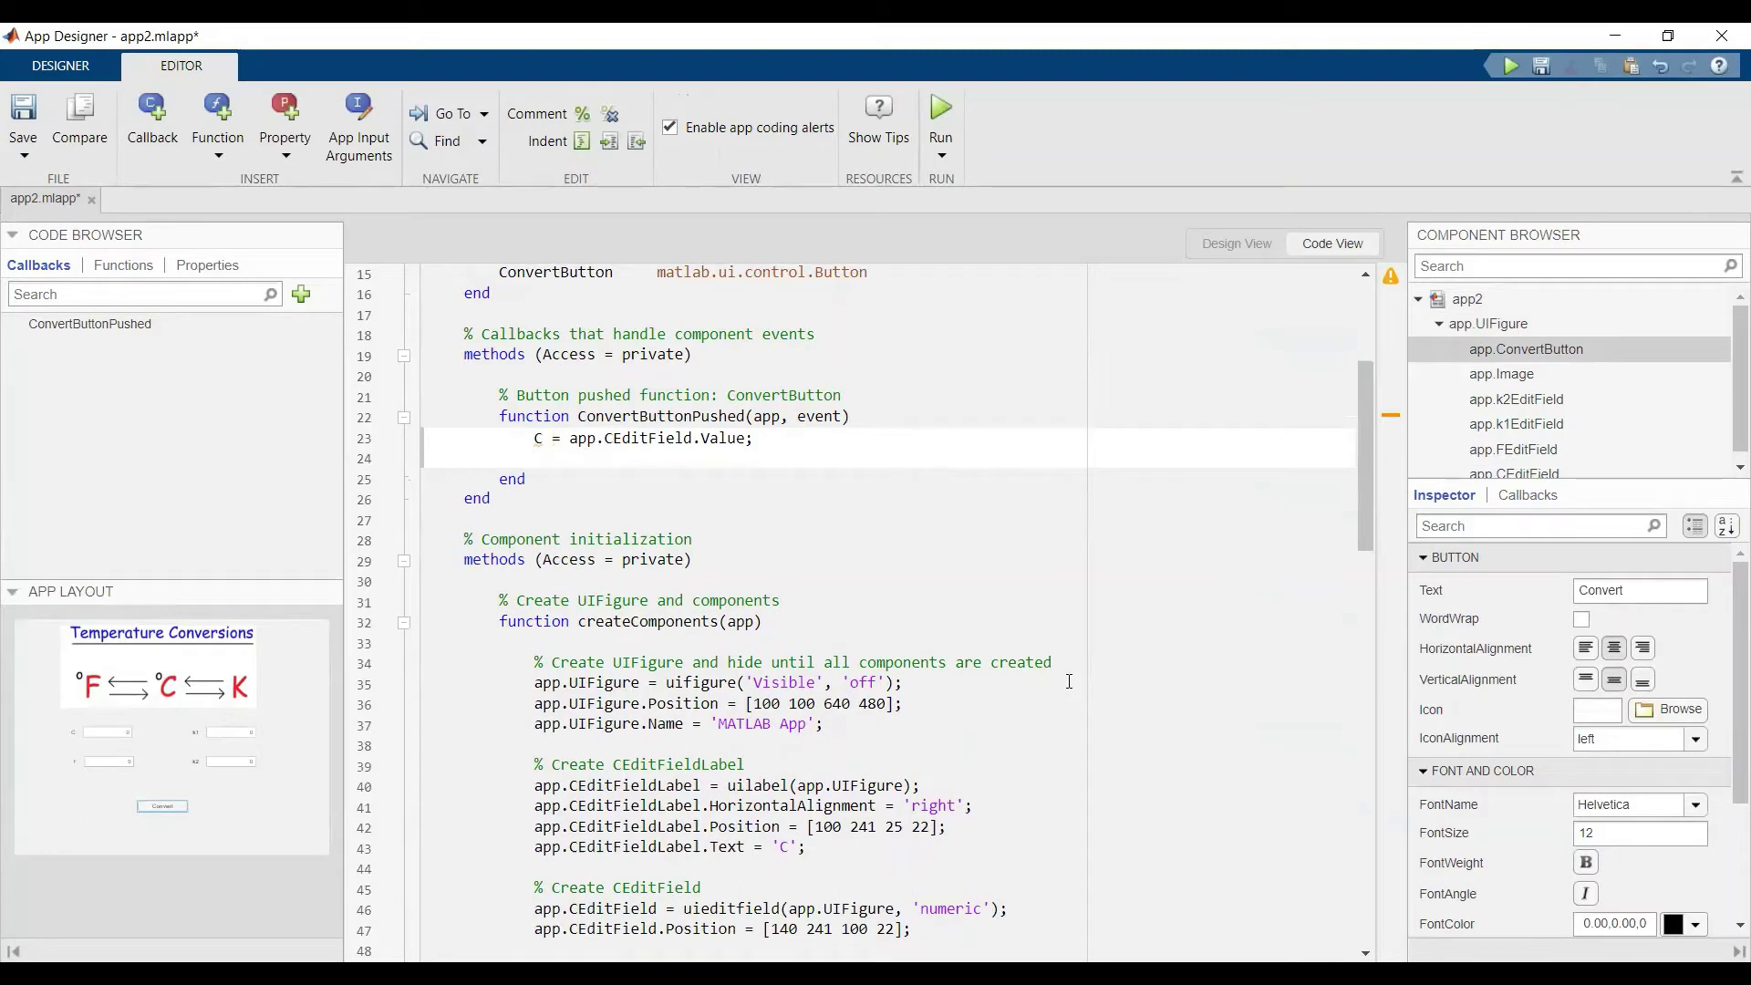
Add F = app.FEditField.Value; followed by a blank line.
text(F)
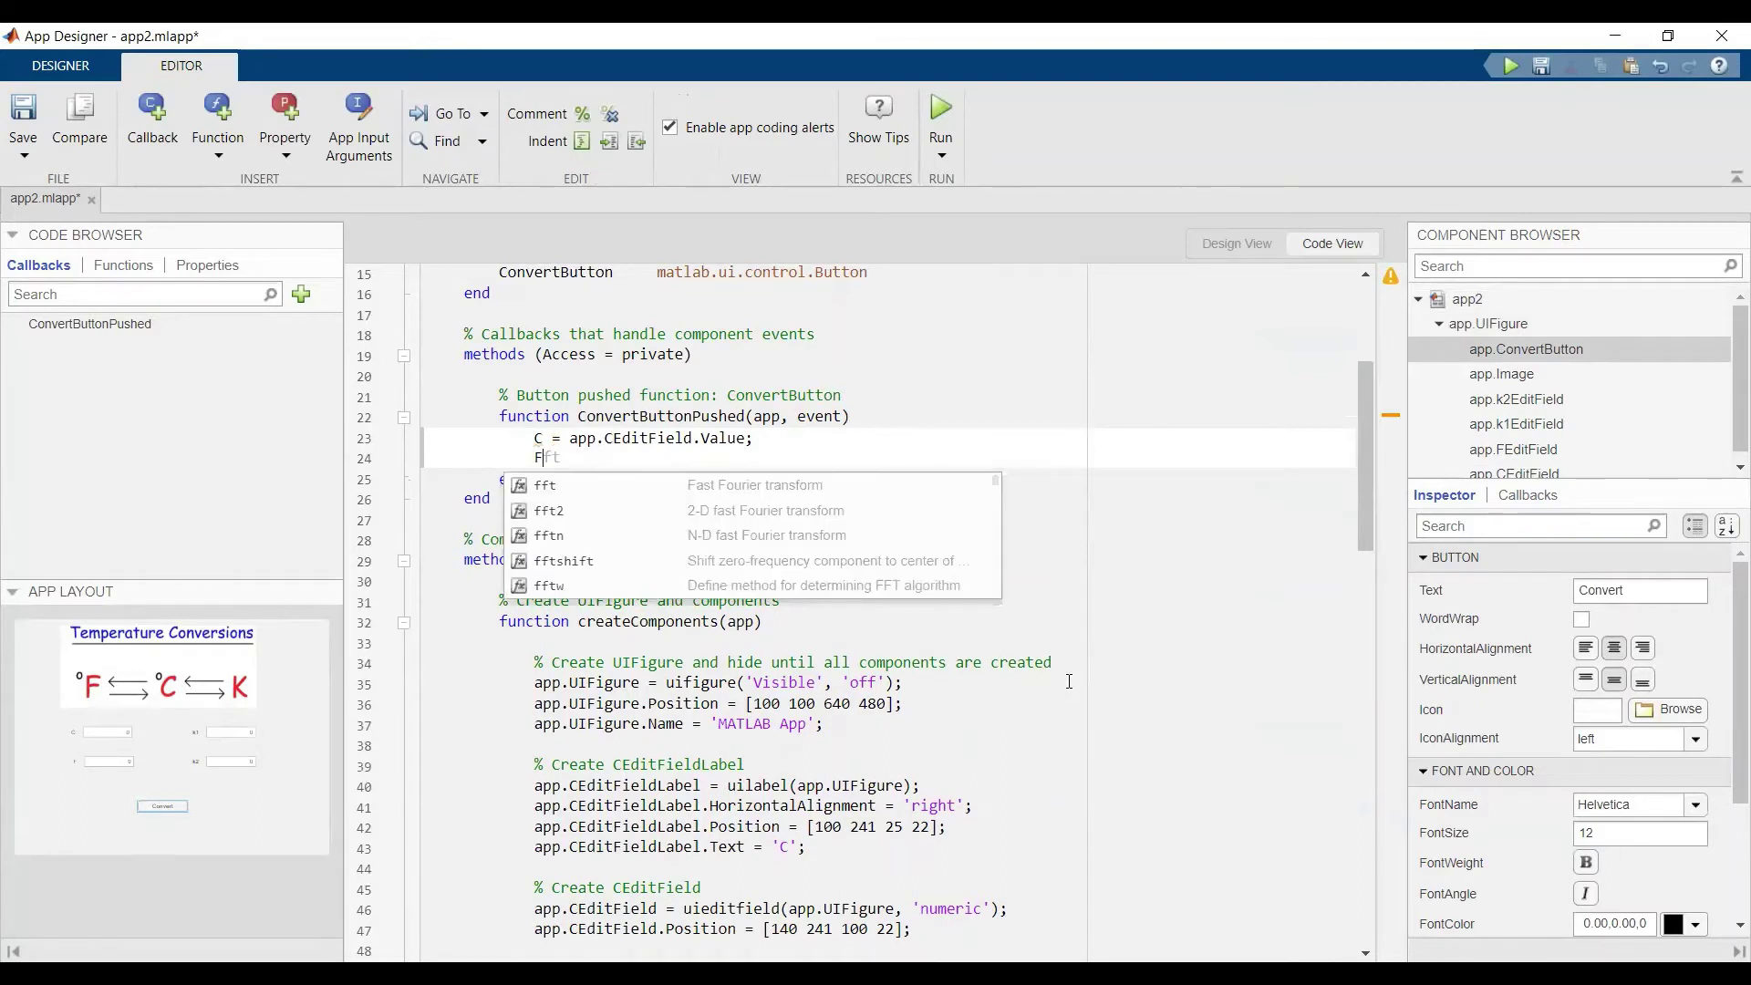
text( = )
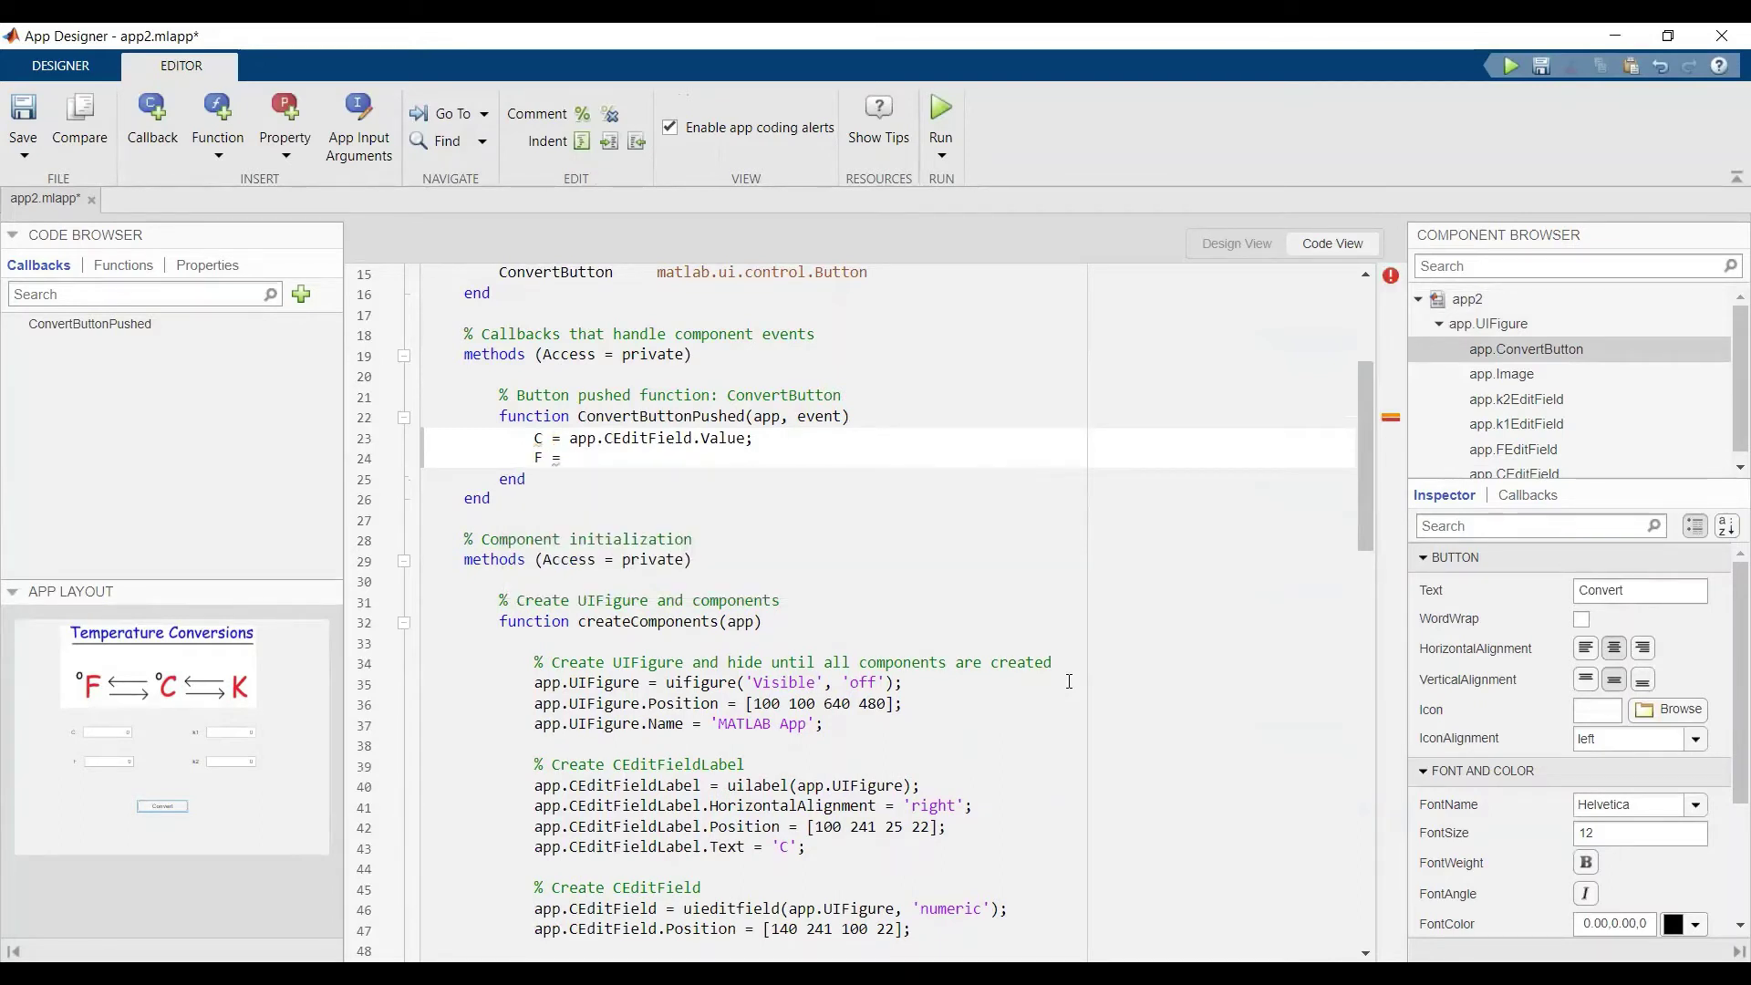
text(a)
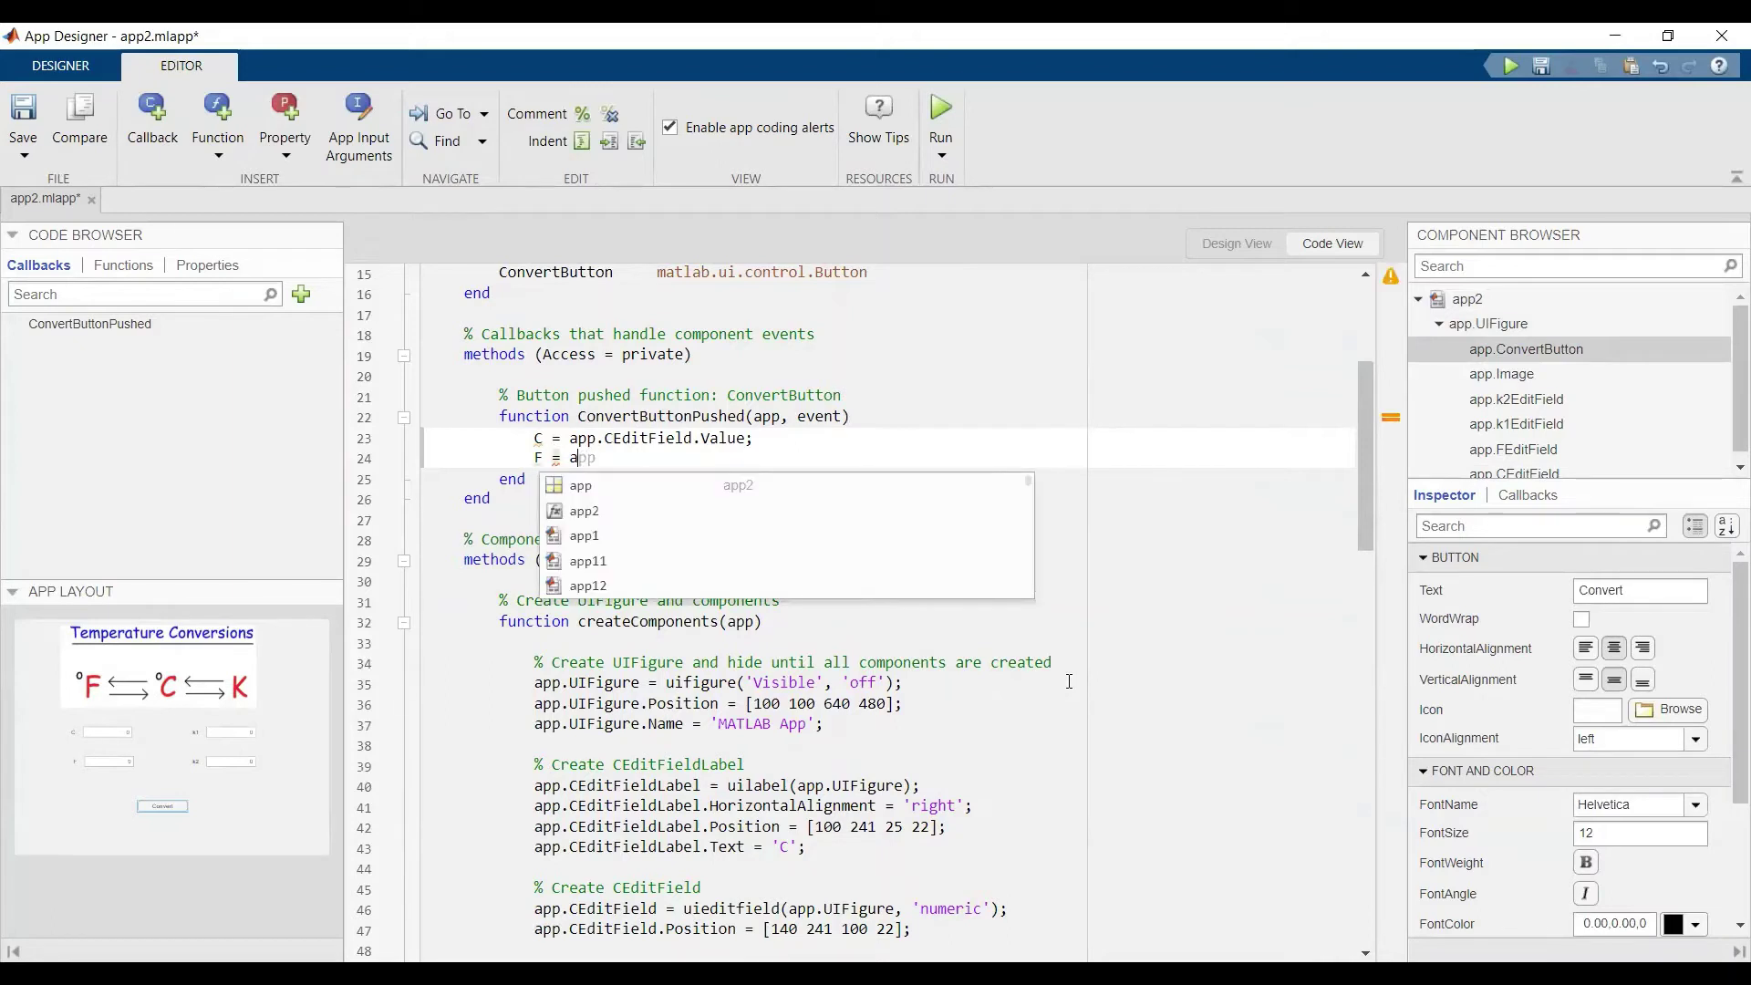
text(pp.)
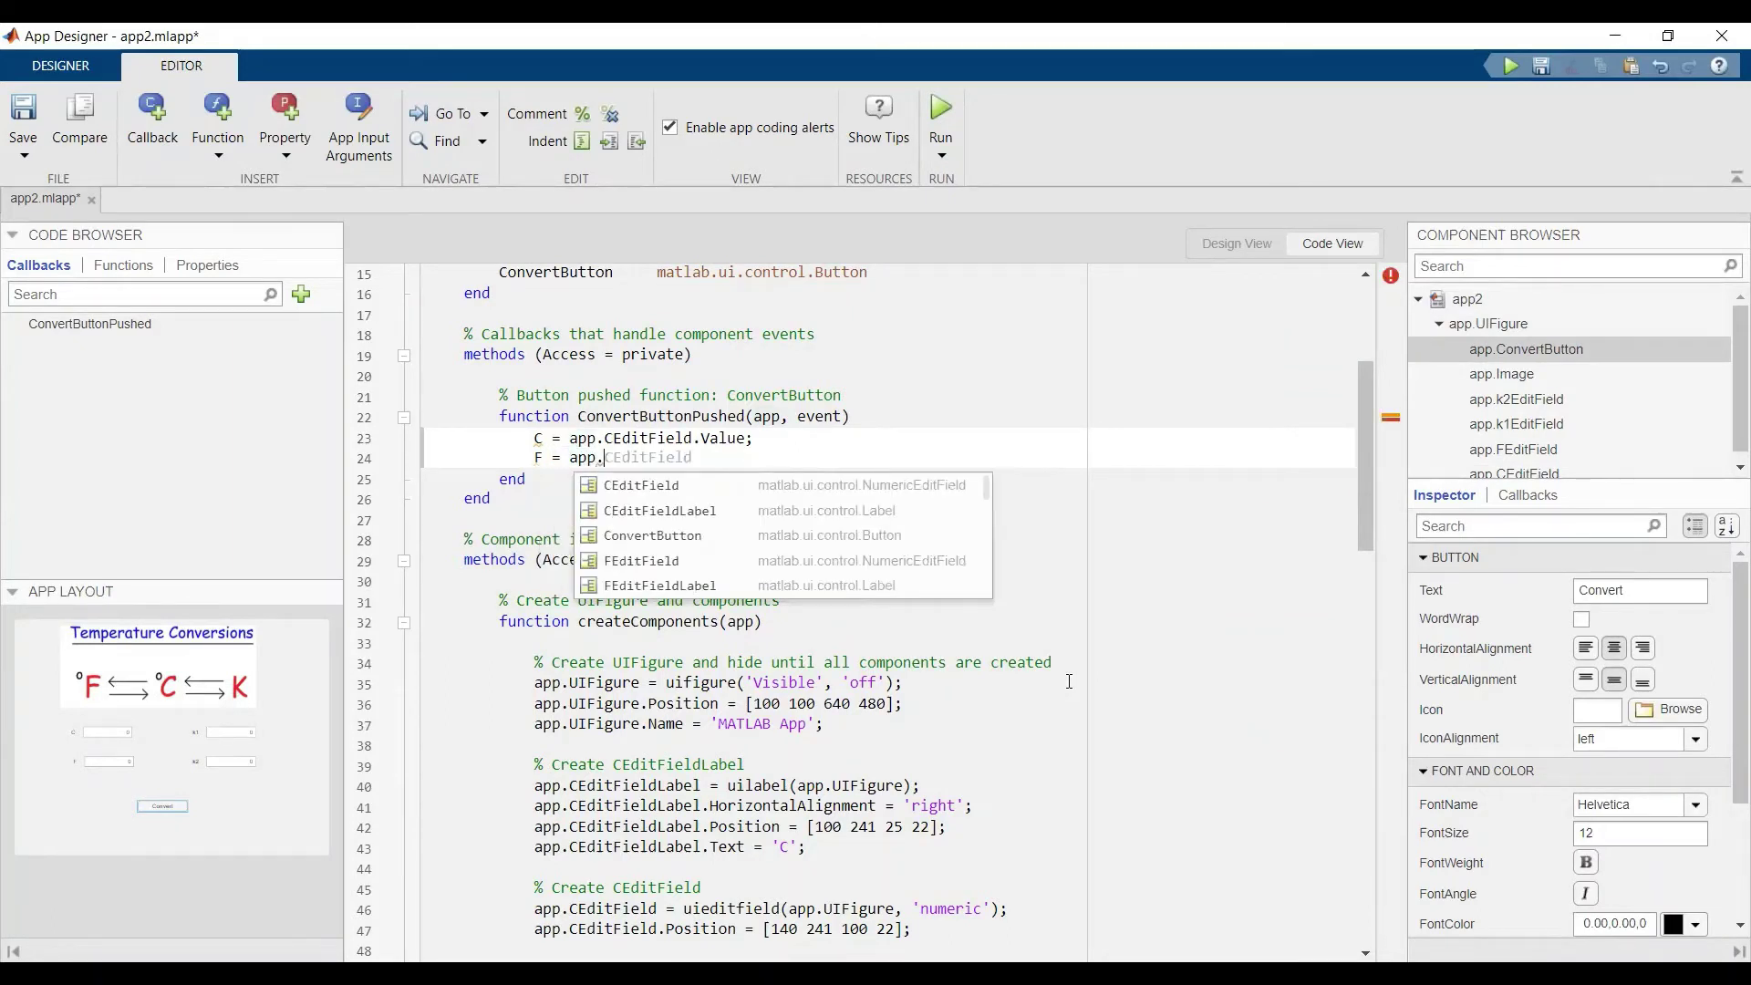
text(F)
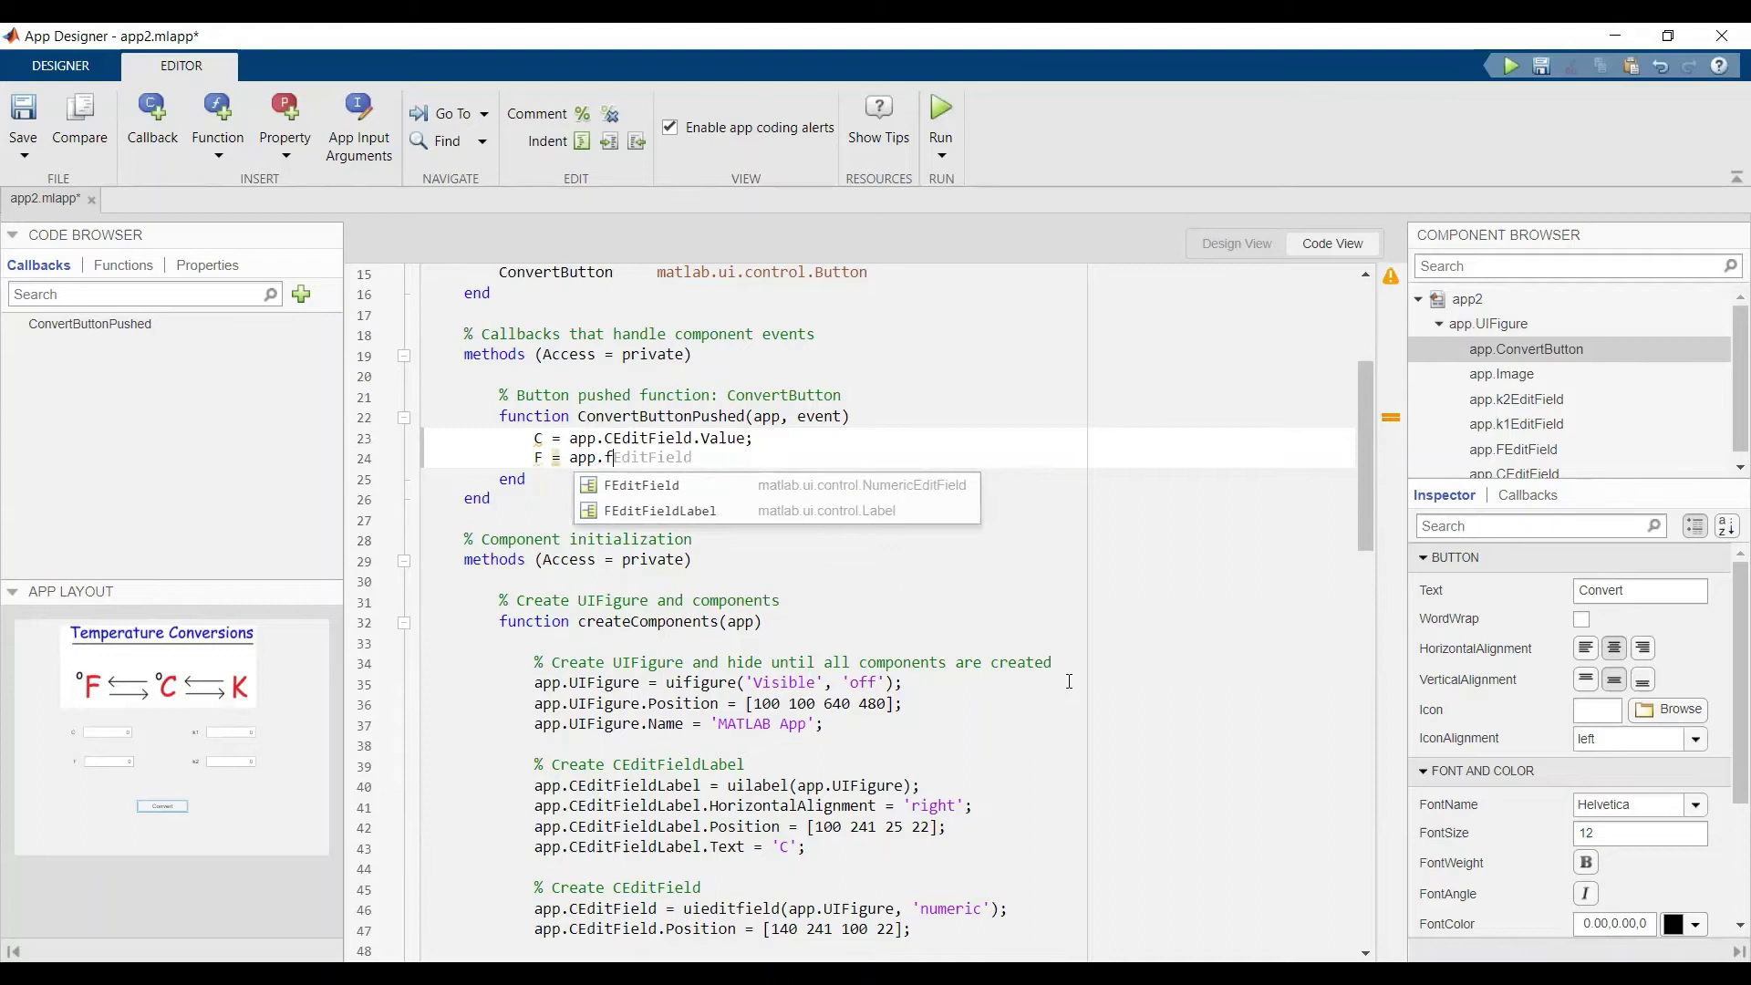
key(Tab)
text(.)
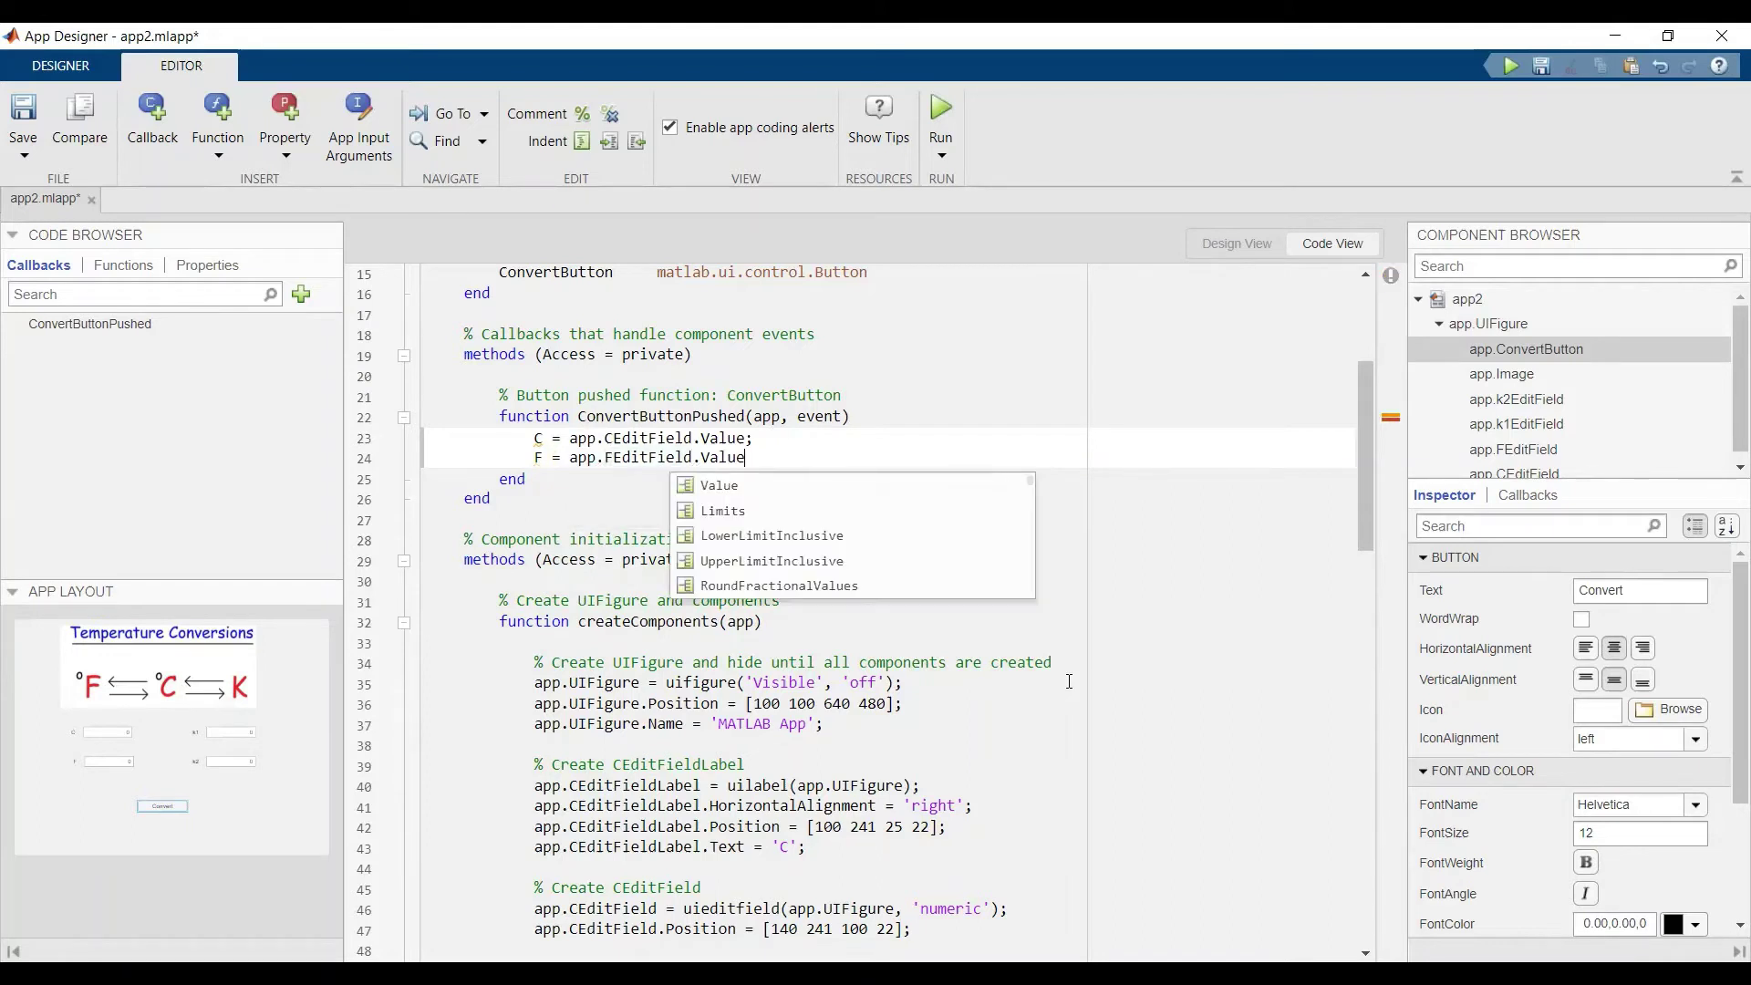
key(Tab)
text(;)
key(Return)
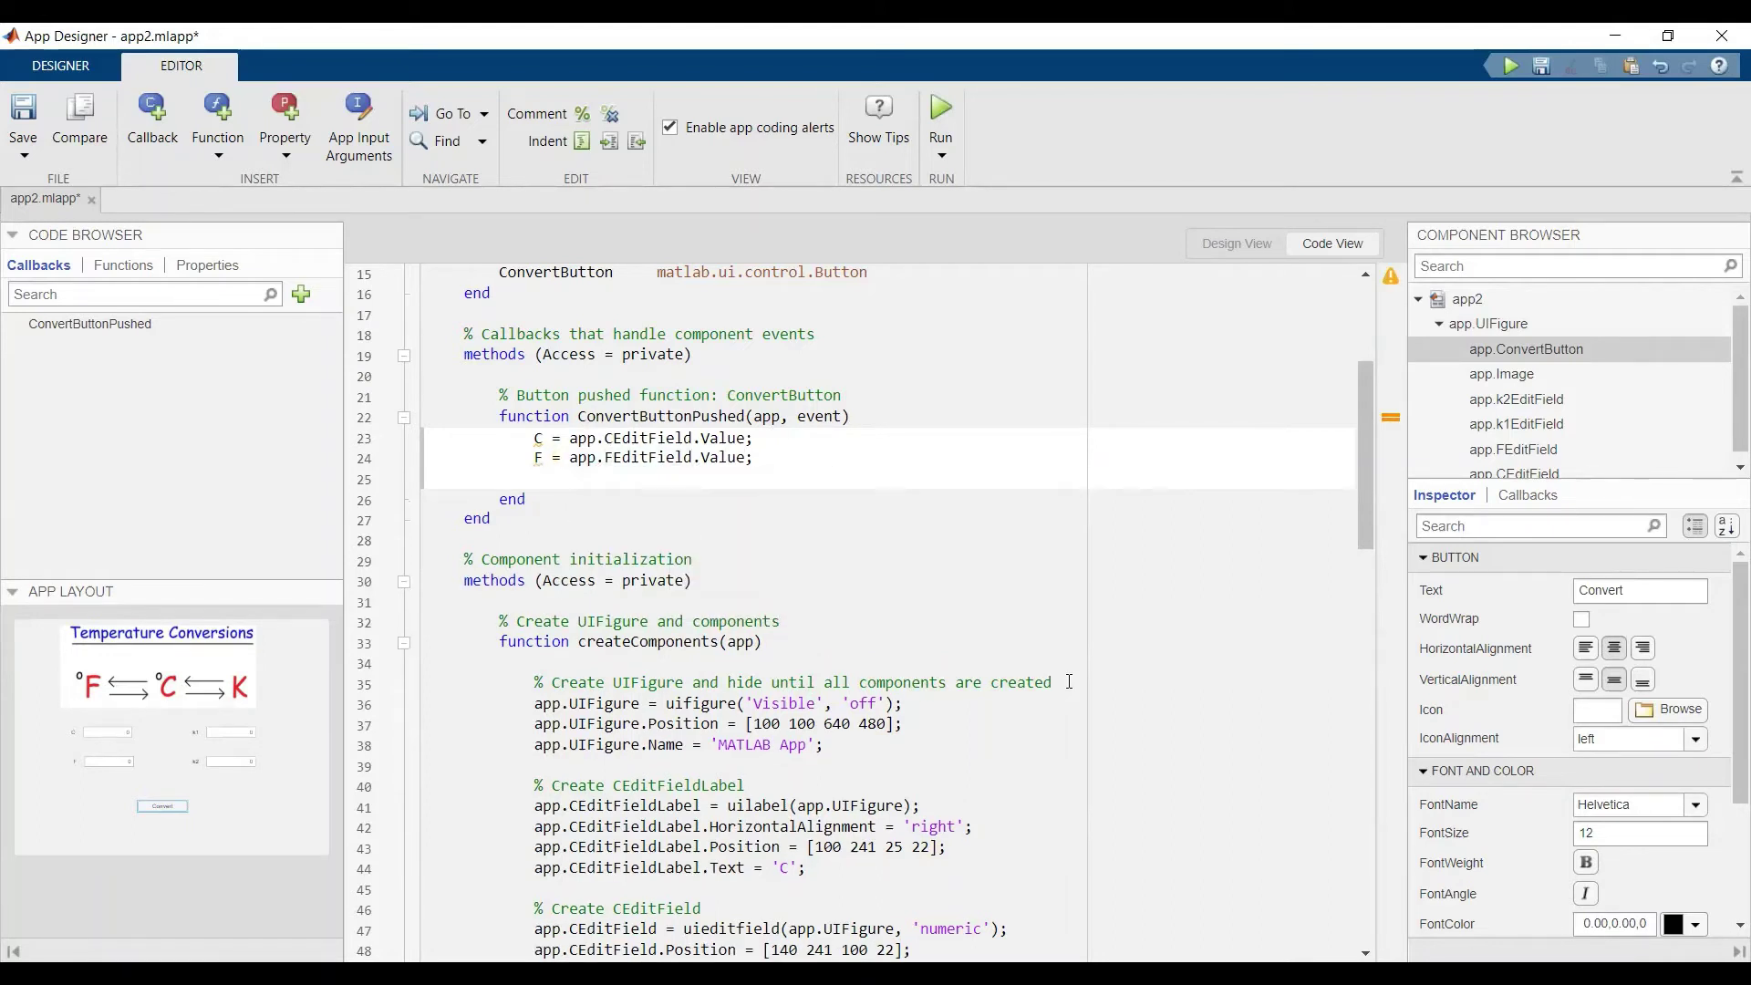
key(Return)
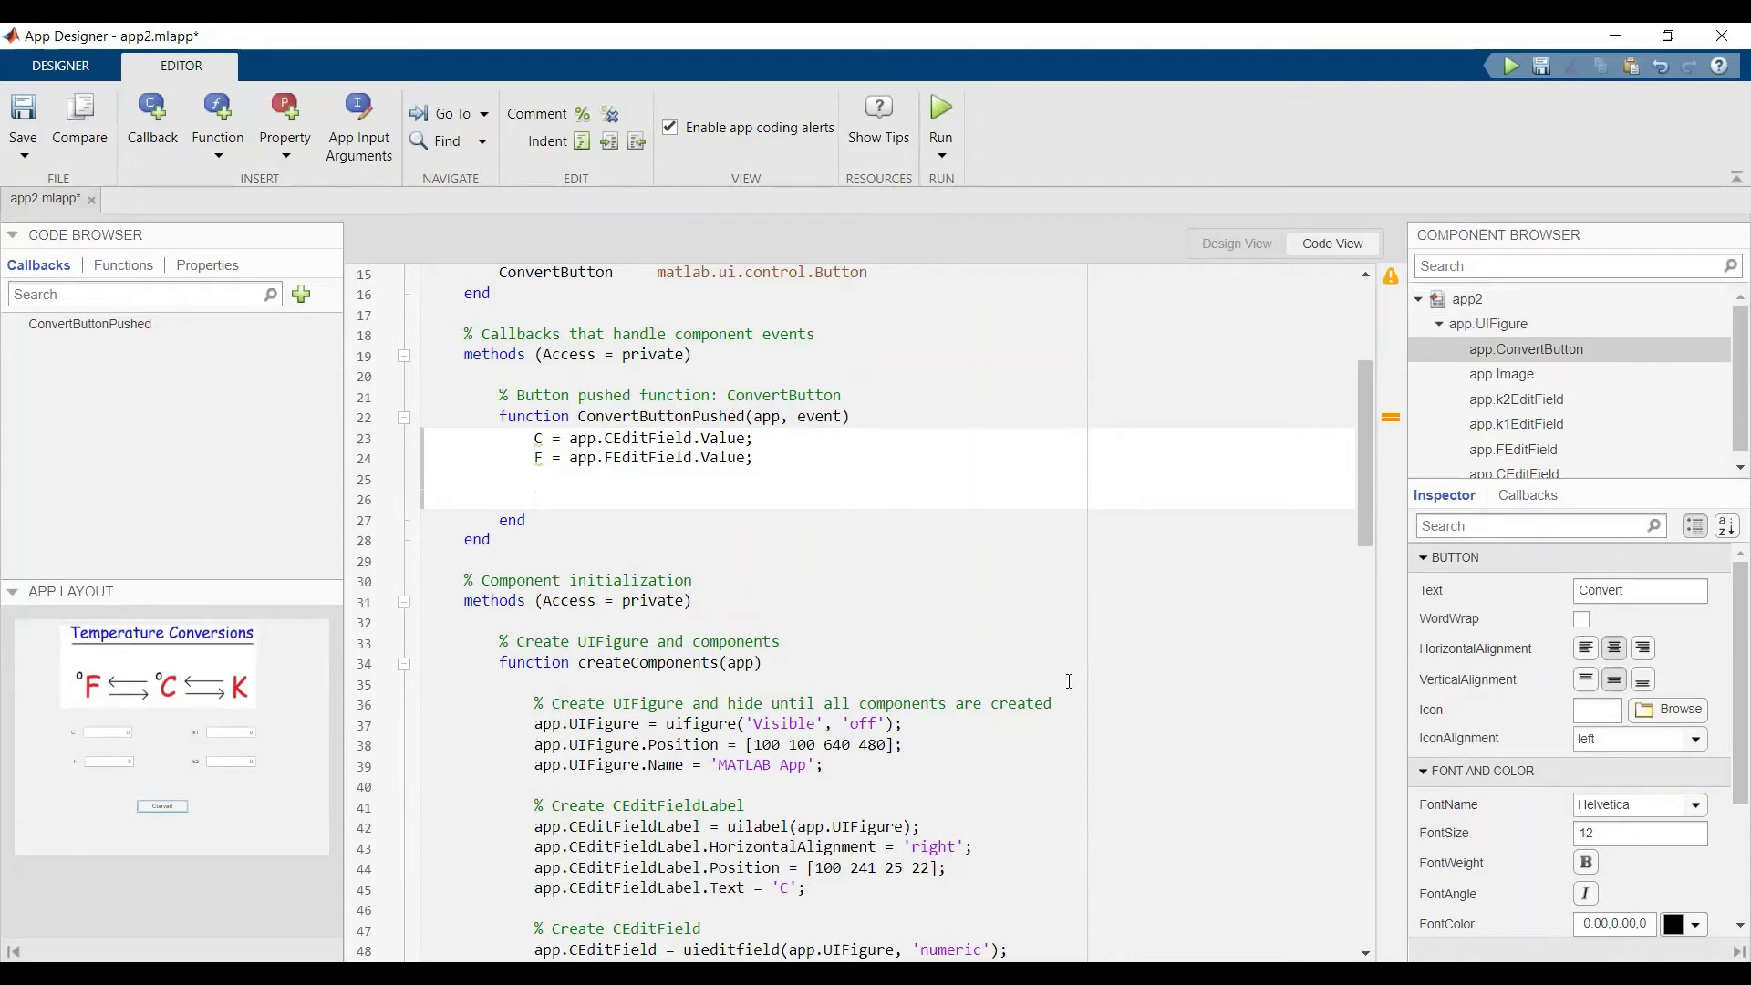
Write the formula K1 = C+273.15; in the callback.
text(K1)
text( =)
text(C)
key(BackSpace)
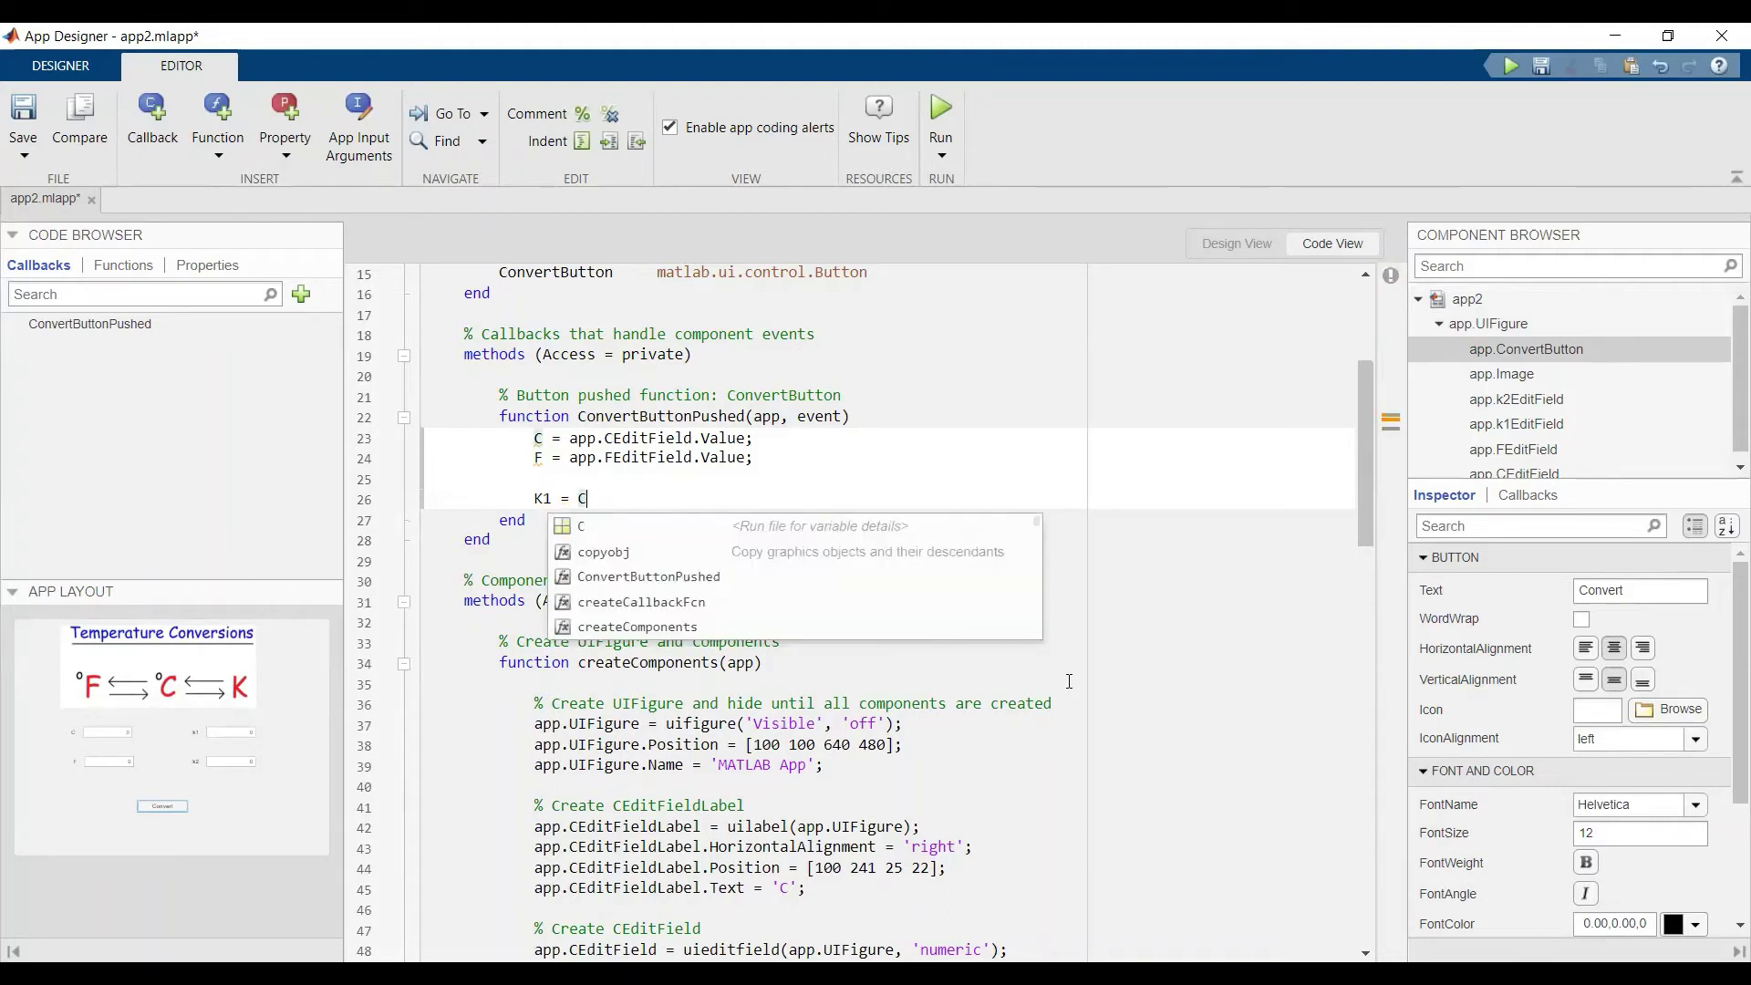
text(+2)
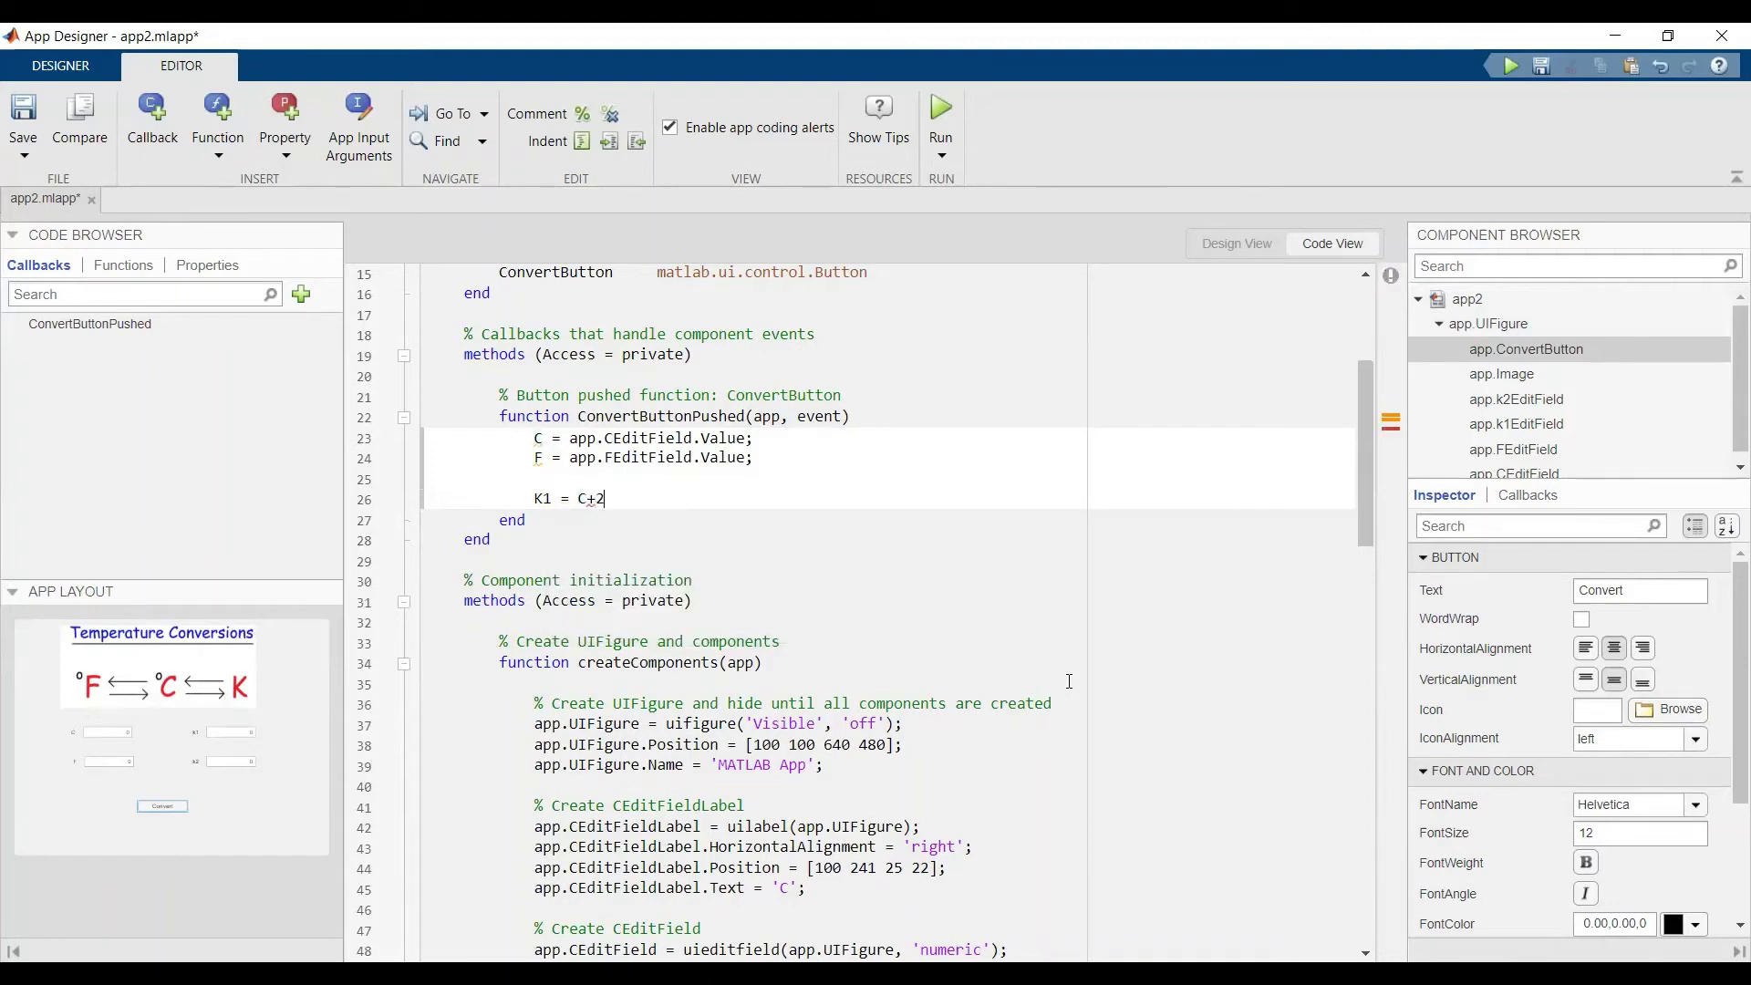
text(73.15)
text(;)
Add the formula K2 = (F-32)*5/9+273.15; below it.
key(Return)
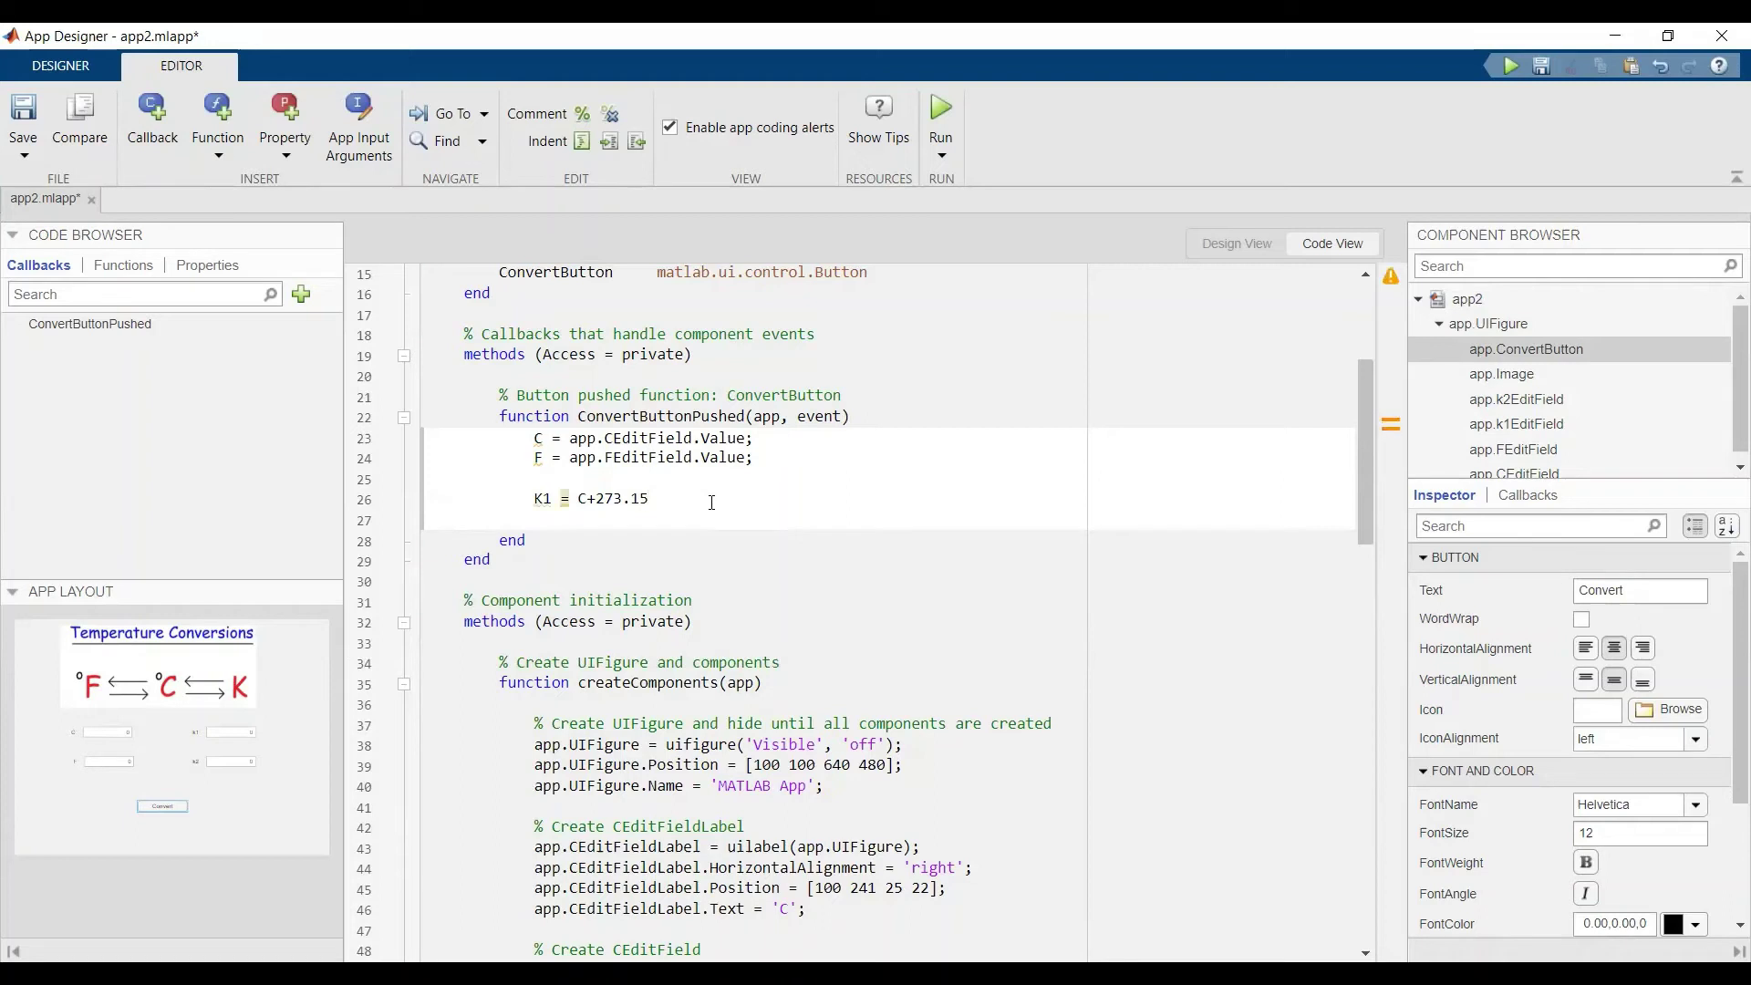
key(Return)
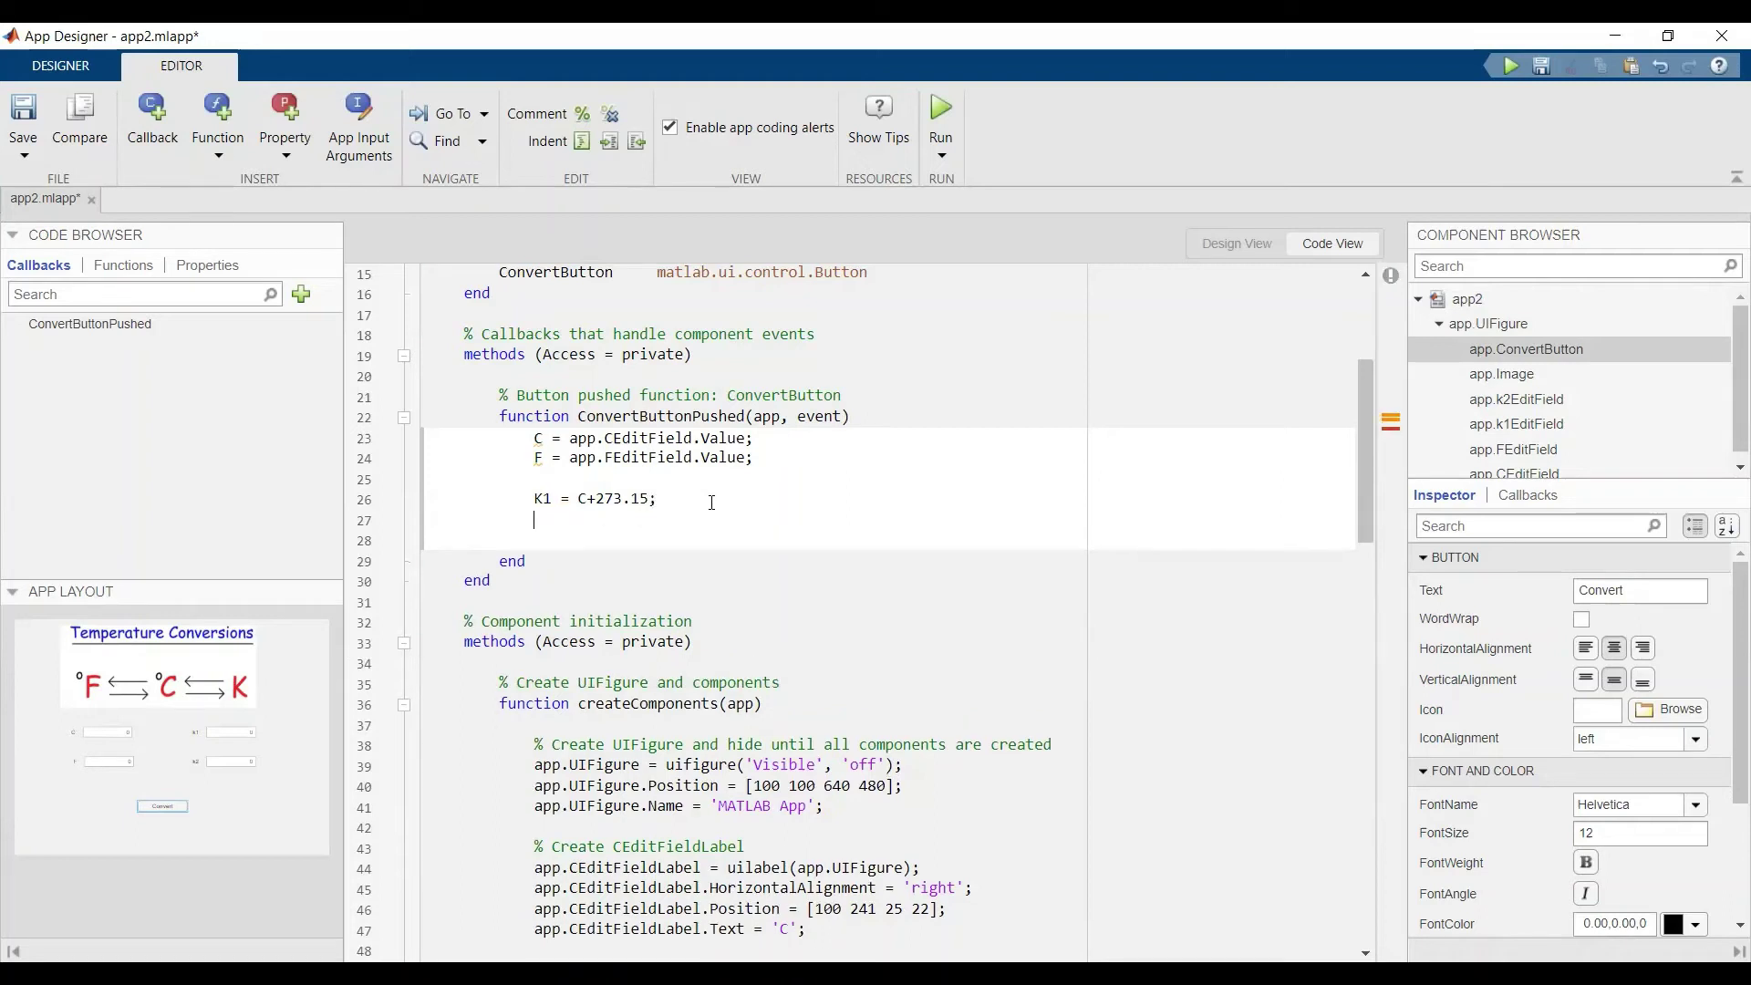
text(K)
text(2 =)
text(()
text(F)
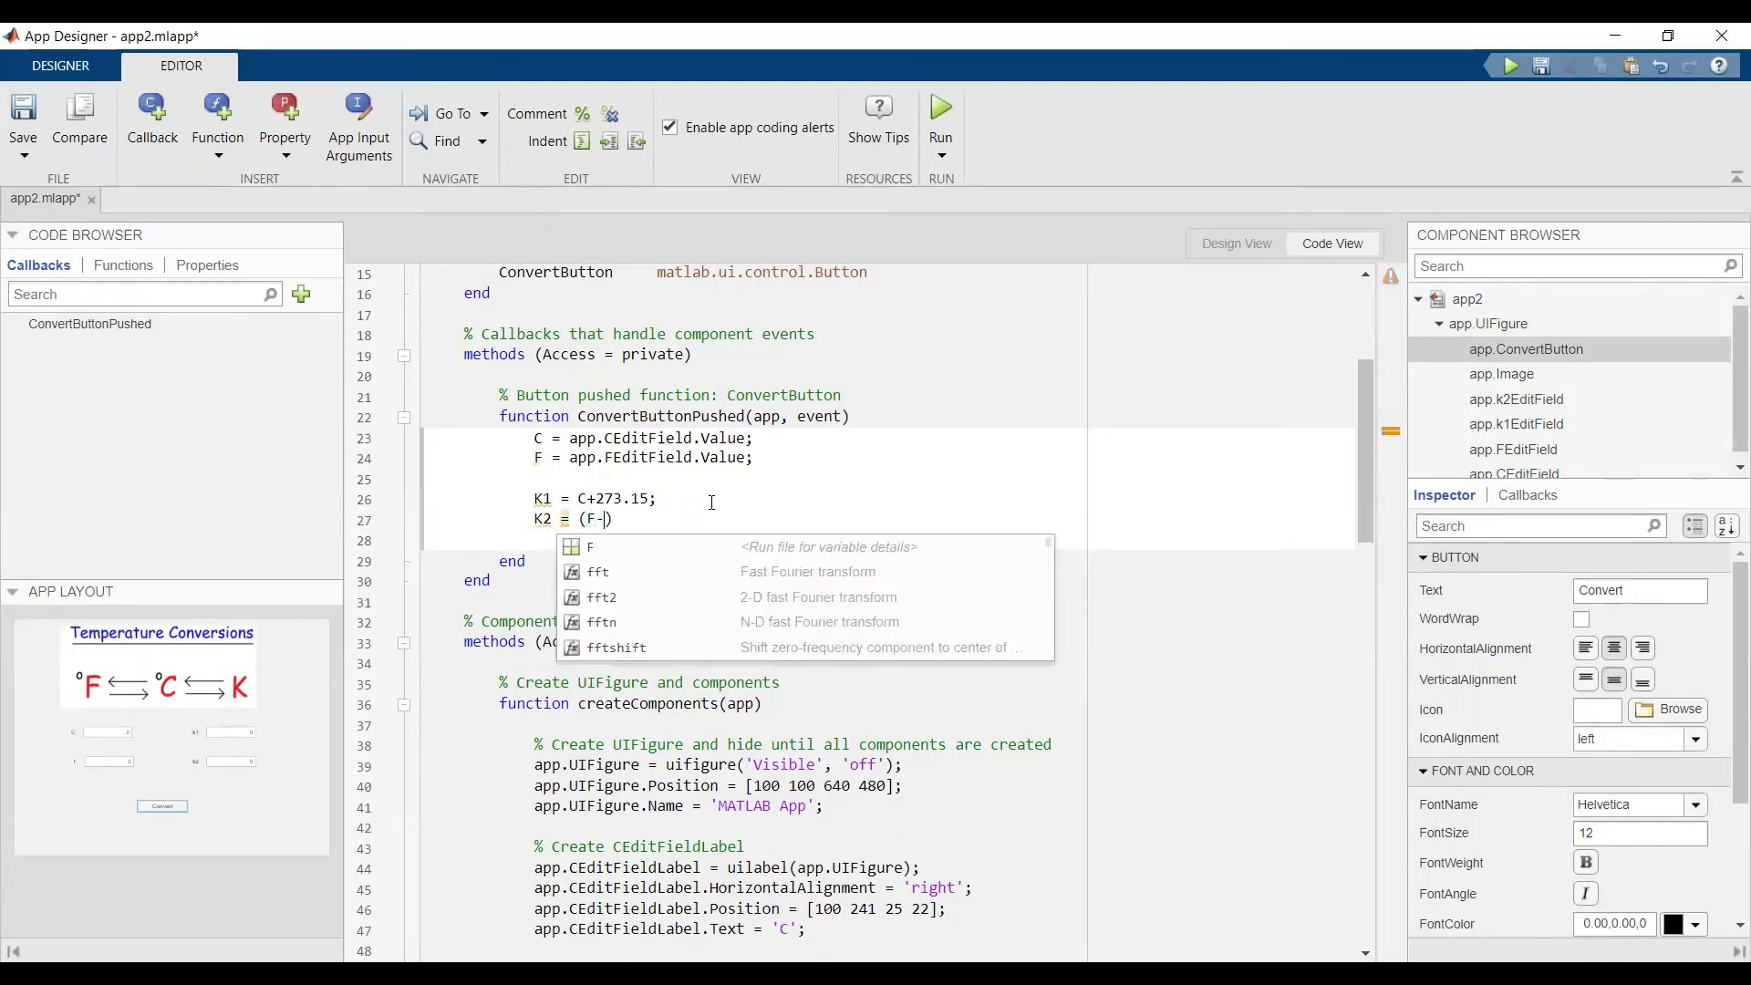
text(-32))
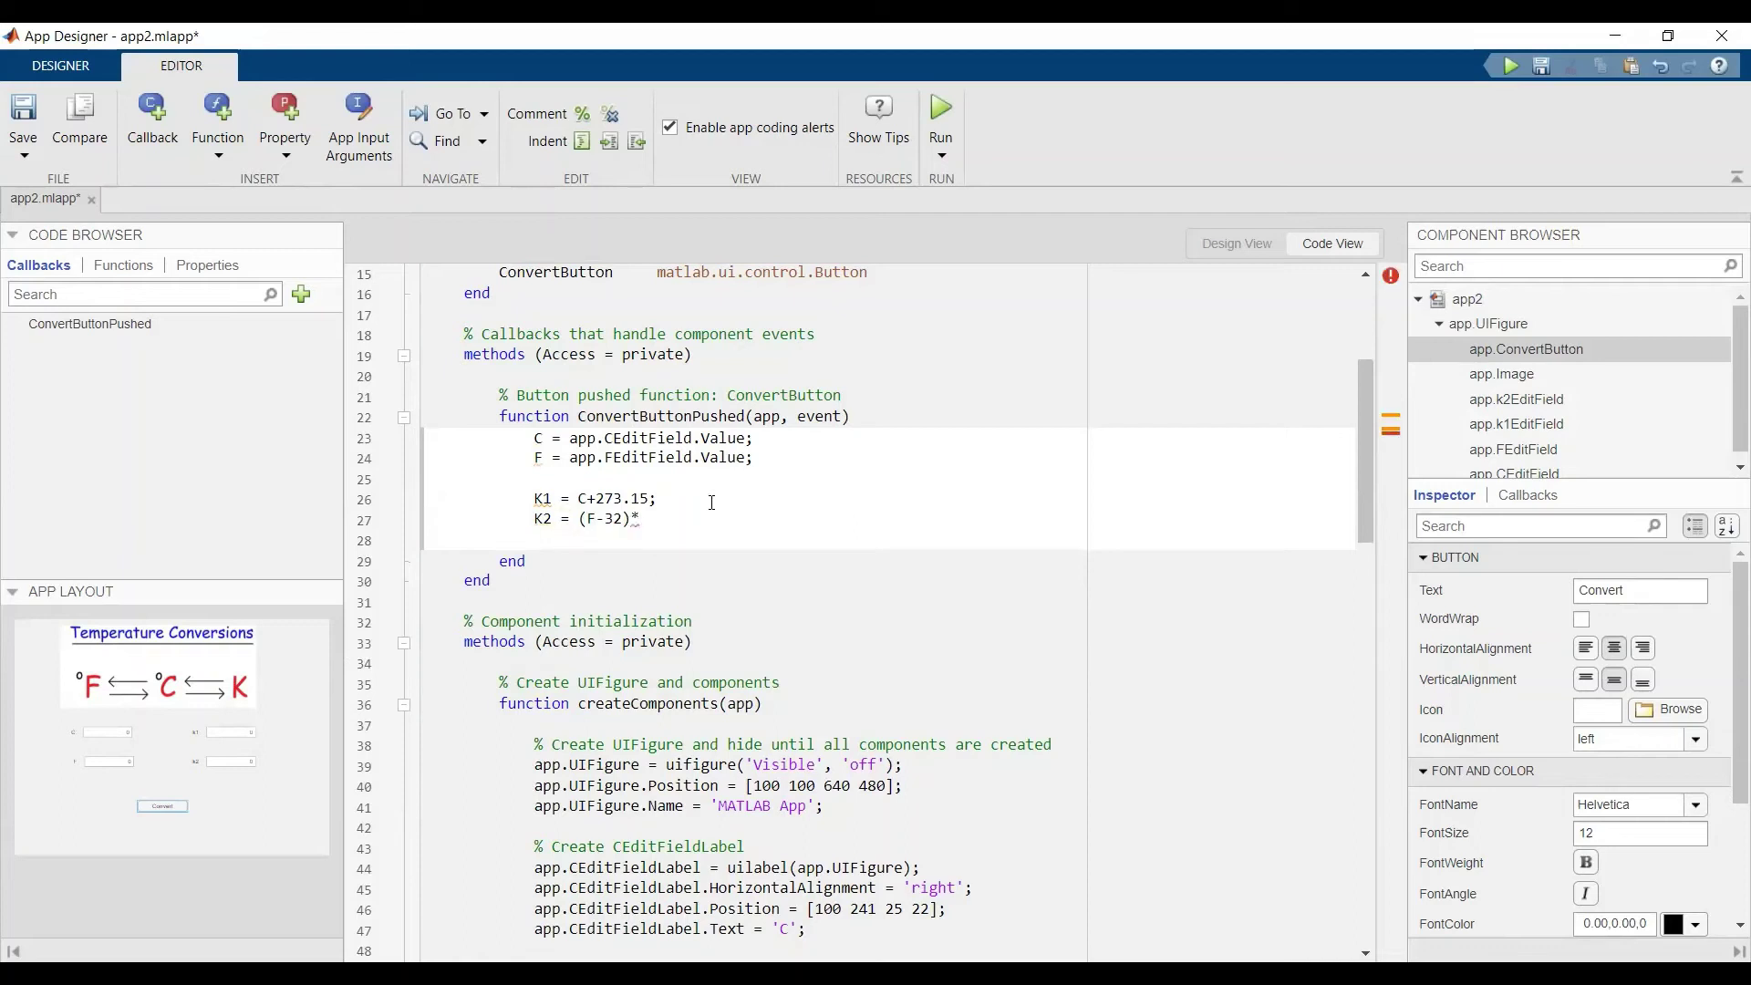
text(*5/)
text(9)
text(+)
text(27)
text(3.15)
text(;)
Add the line app.k1EditField.Value = K1; to the callback.
key(Return)
key(Return)
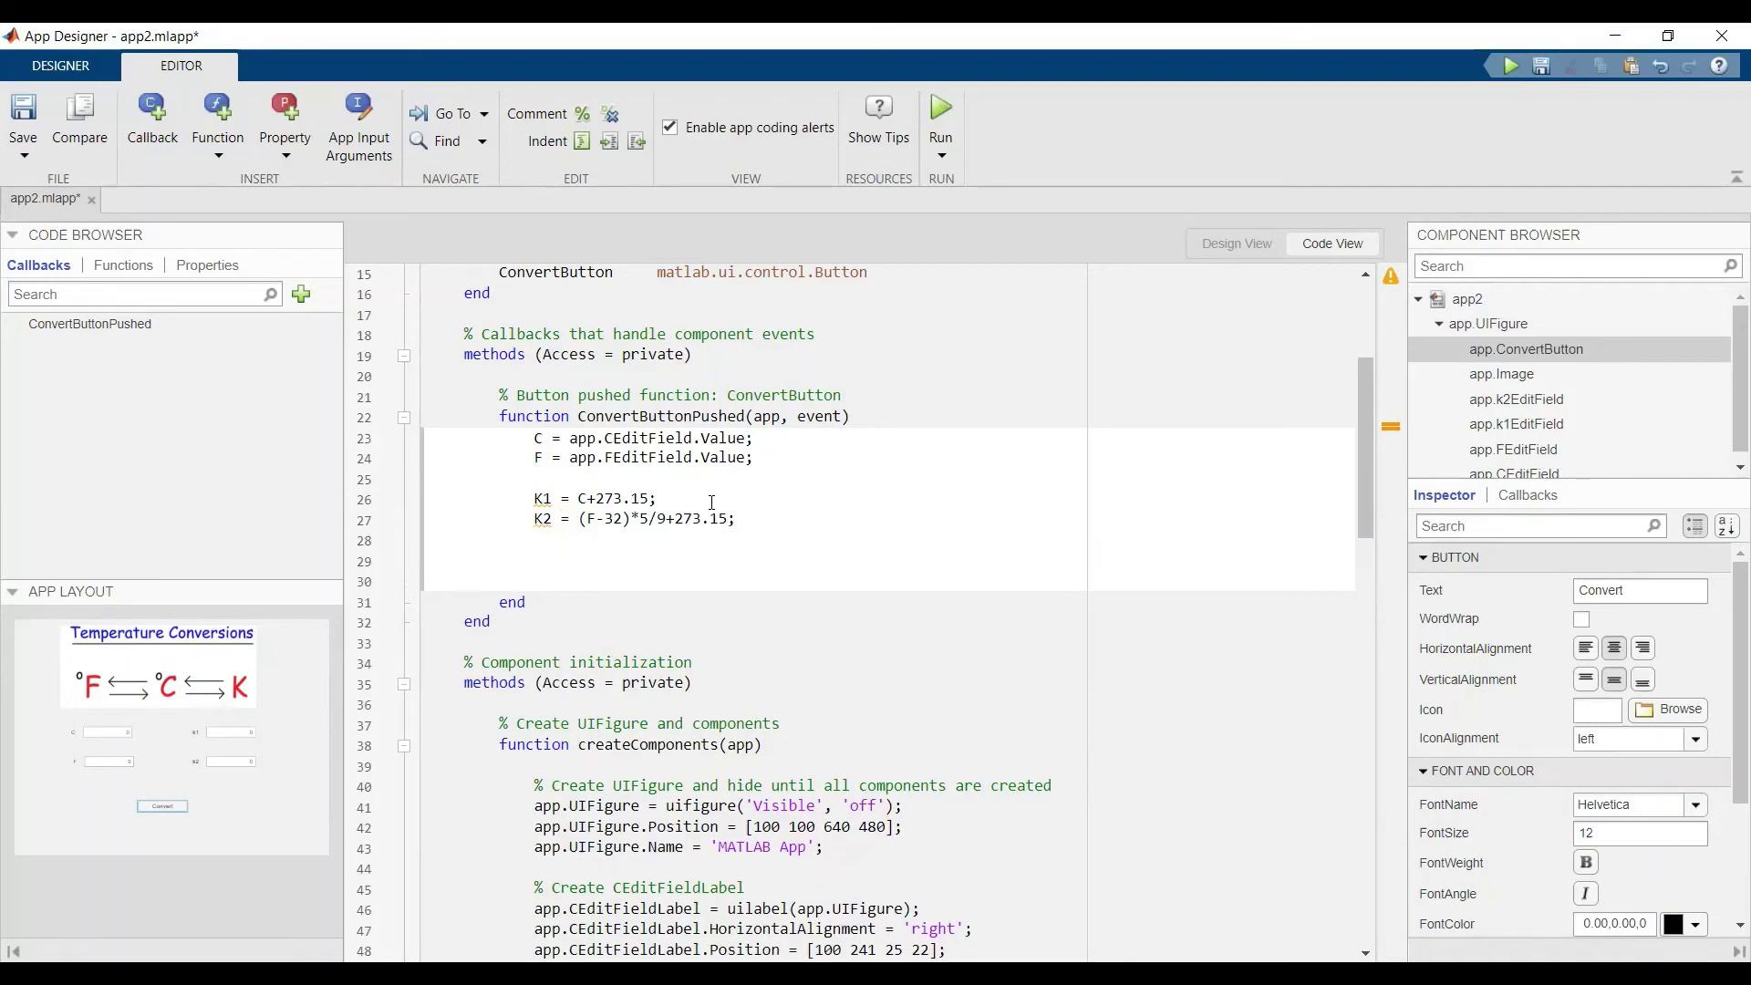
text(a)
text(pp.)
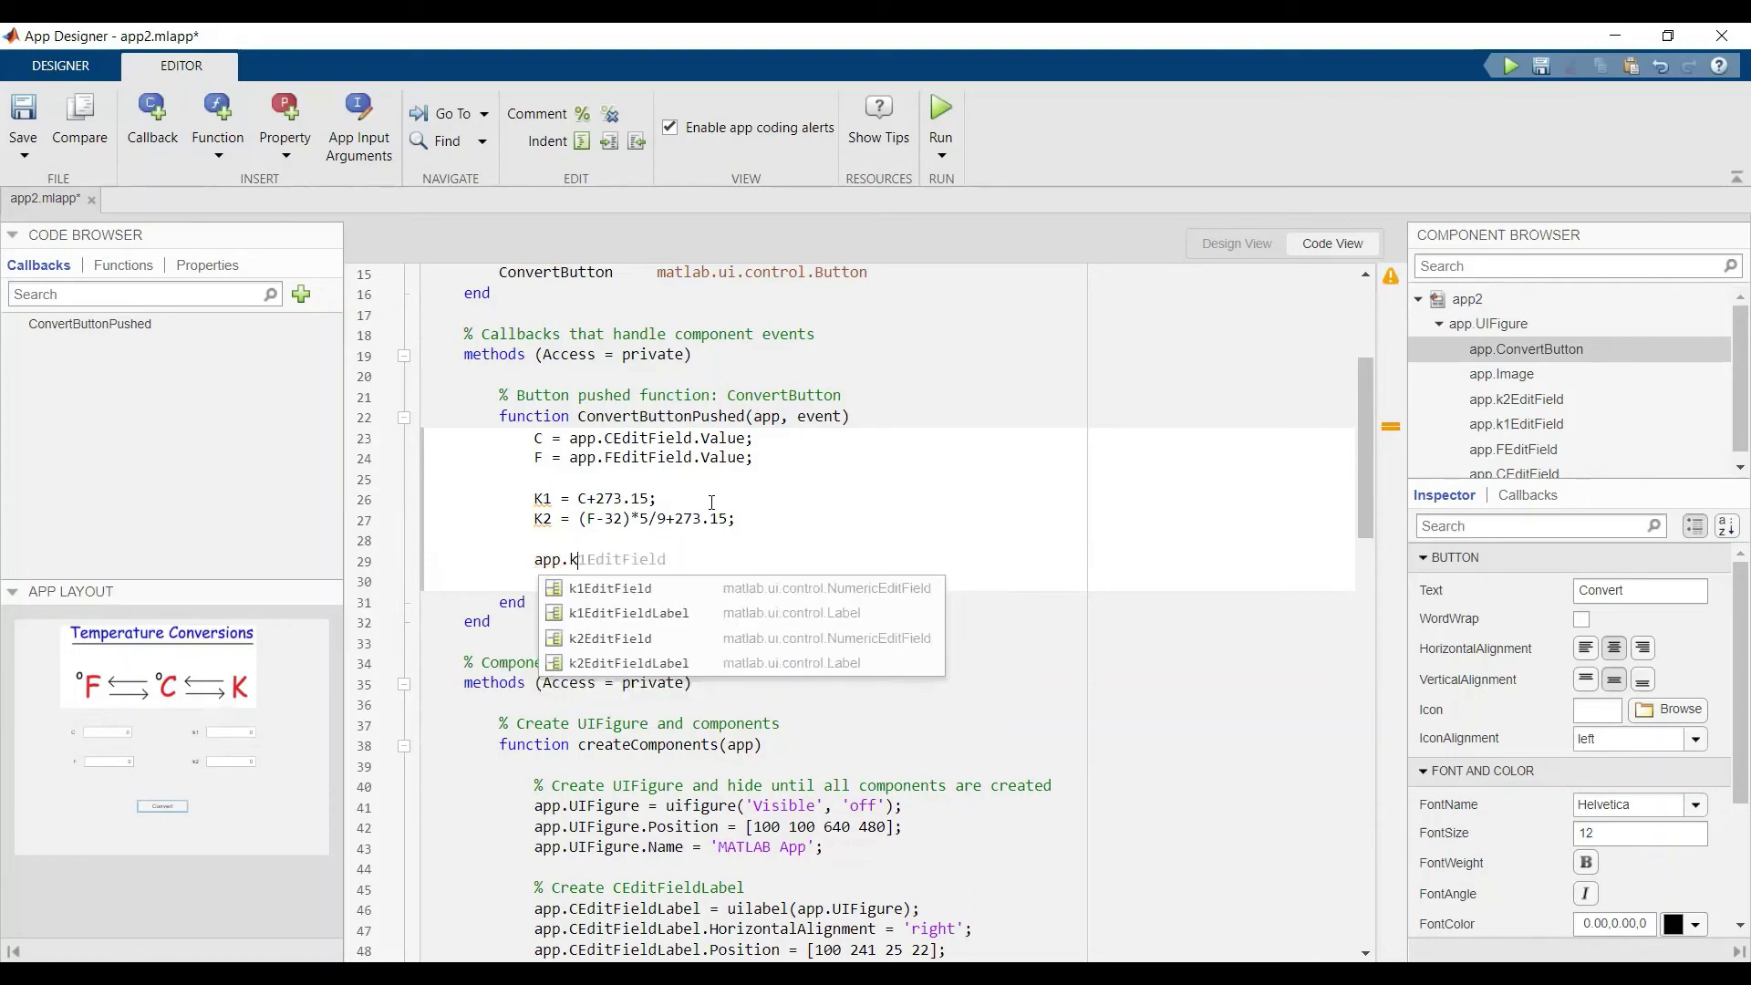
text(k1EditField.)
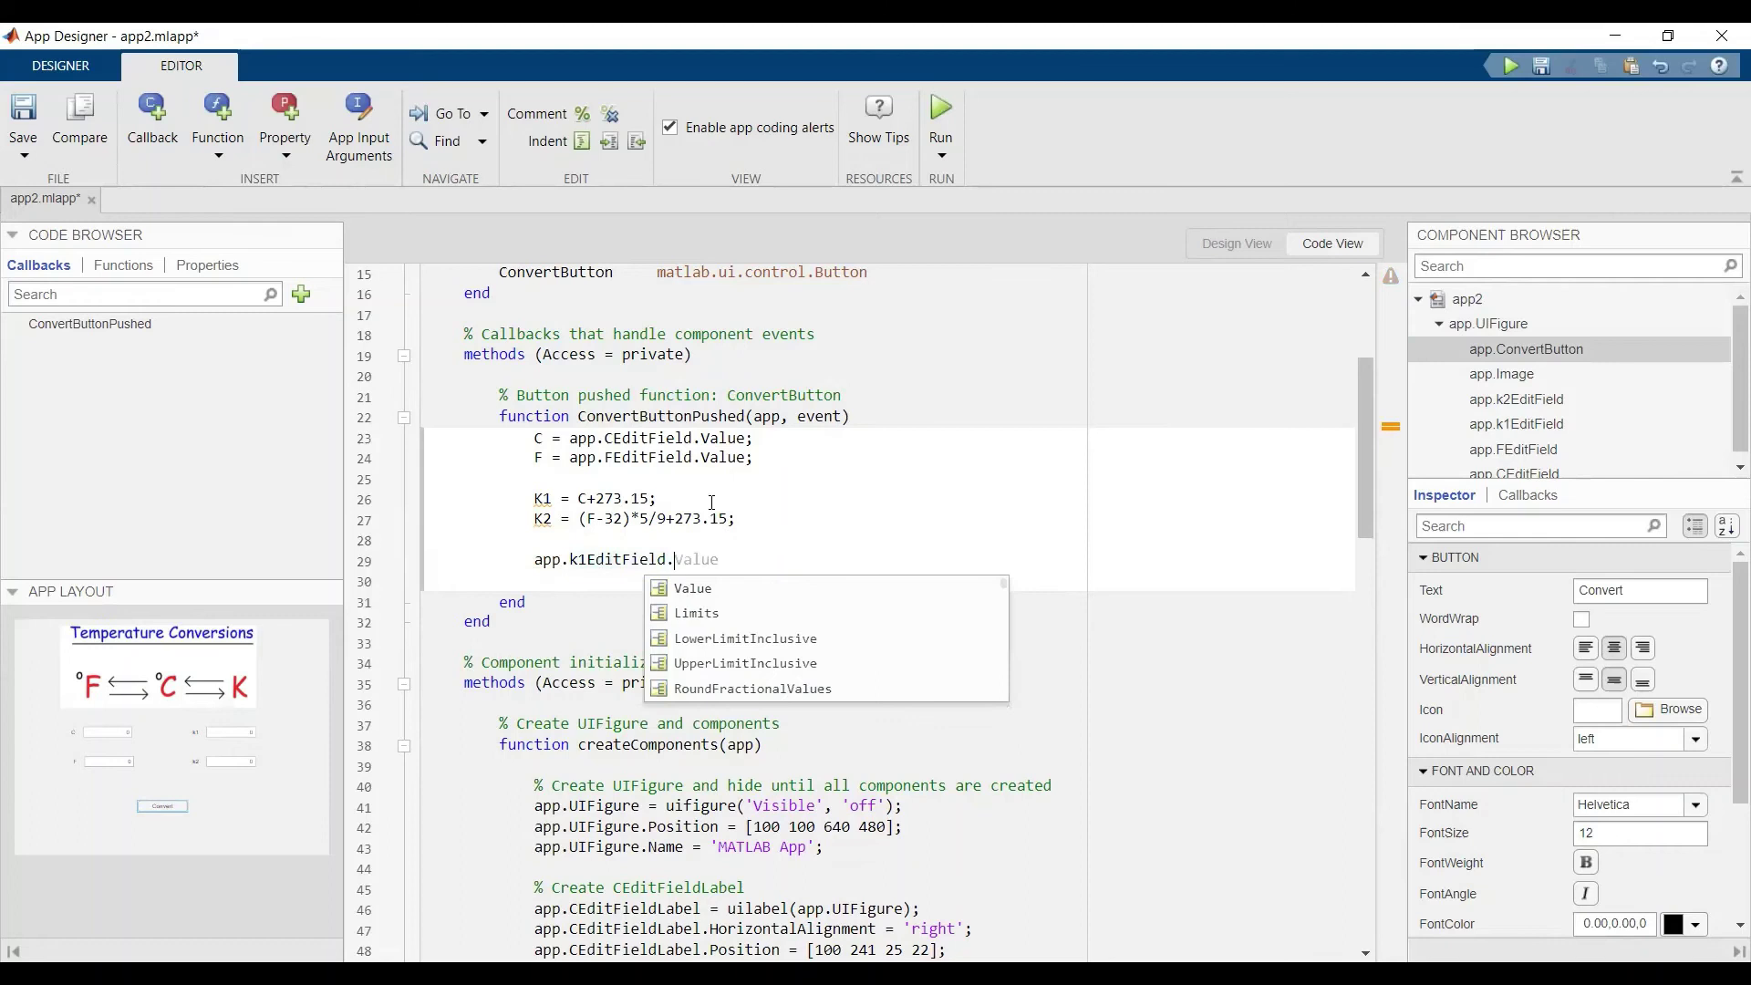
text(Value = )
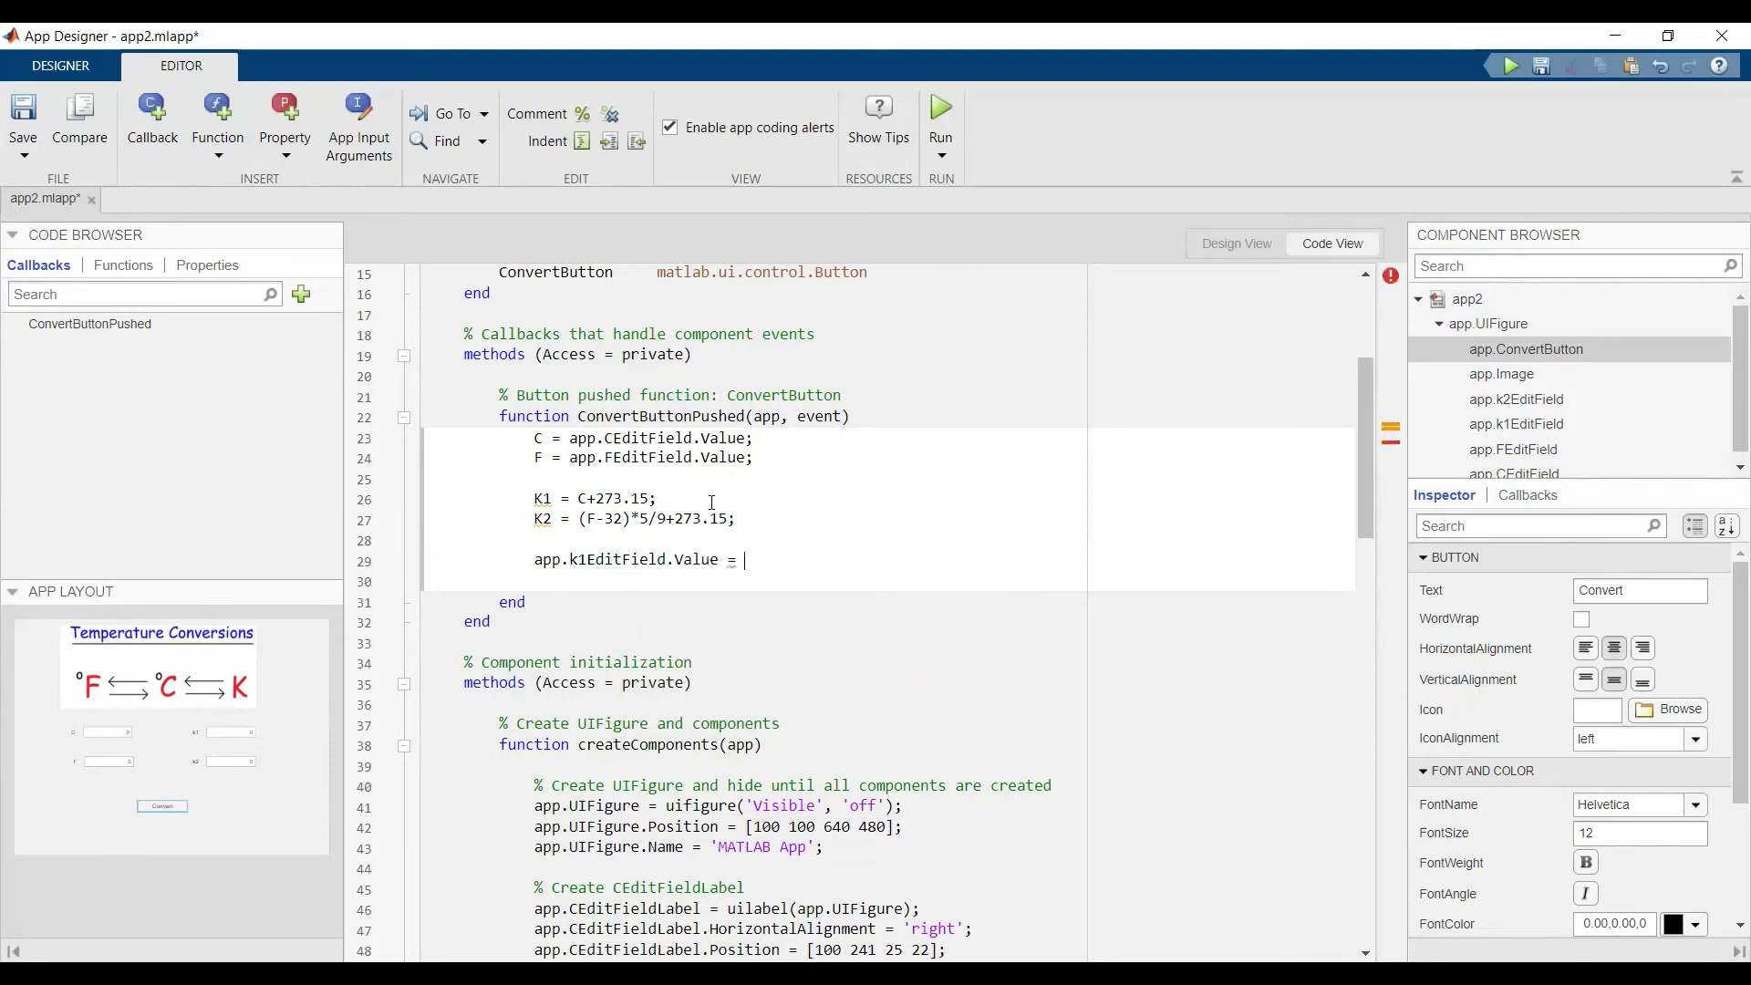
text(K1)
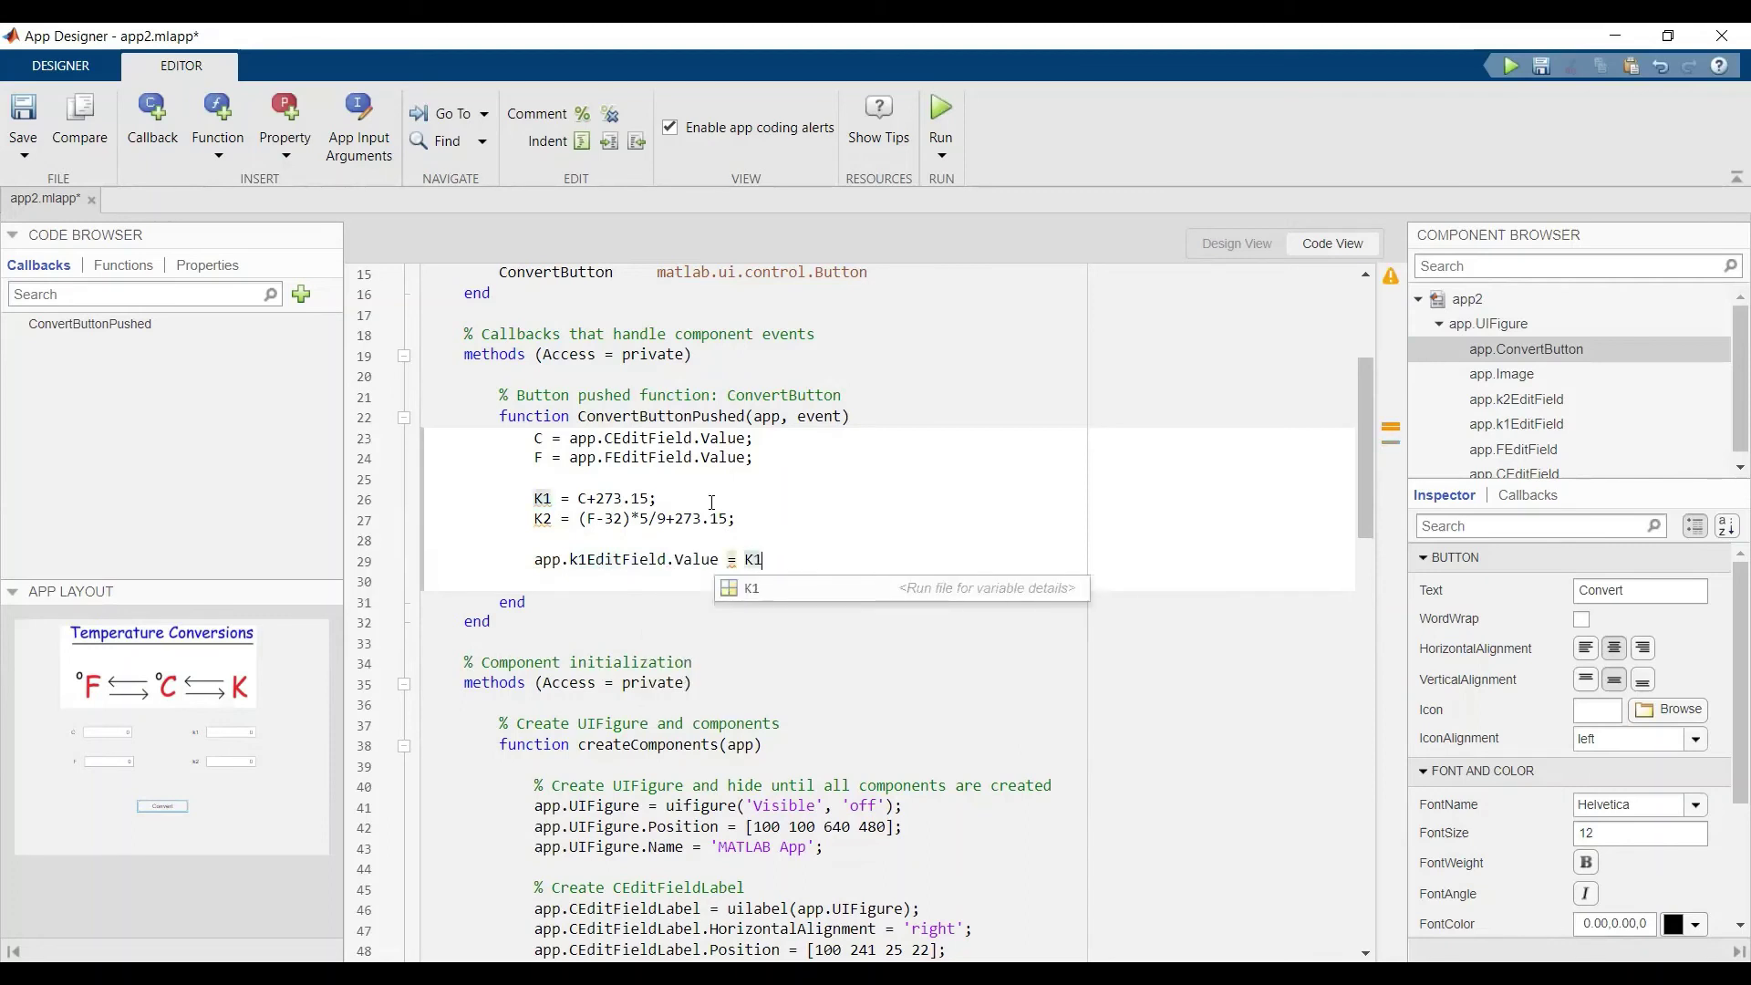
text(;)
key(Return)
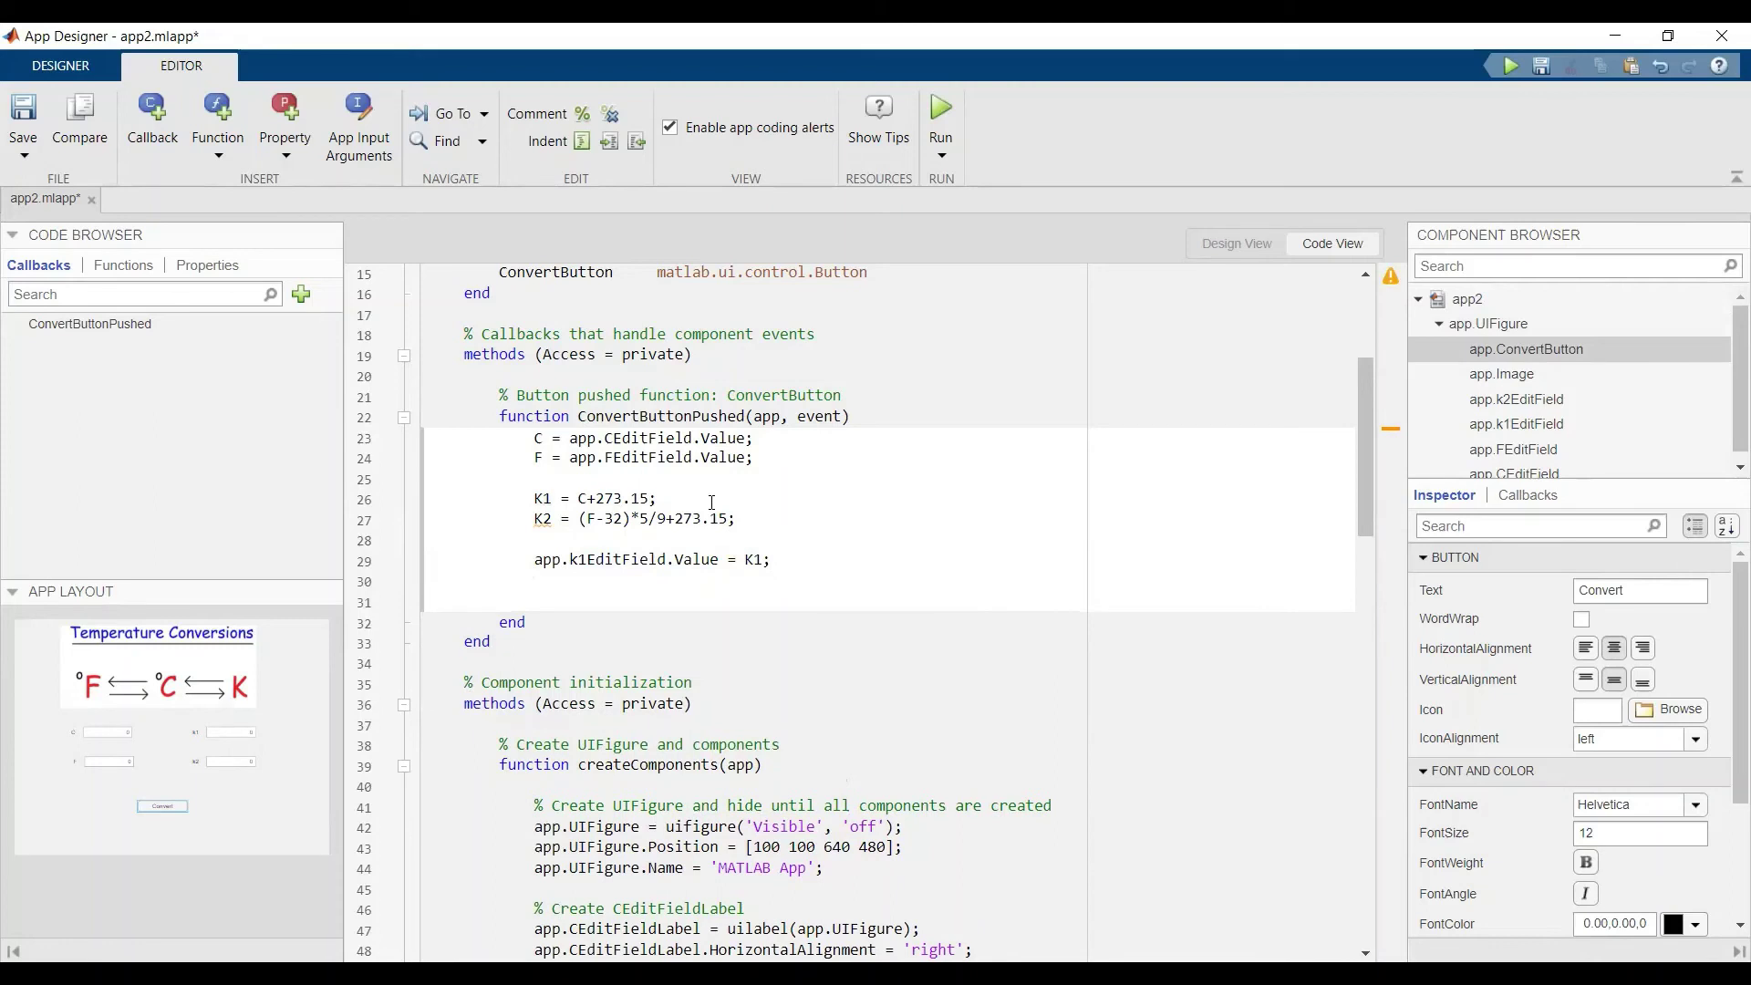
Add the line app.k2EditField.Value = K2; below it.
text(app)
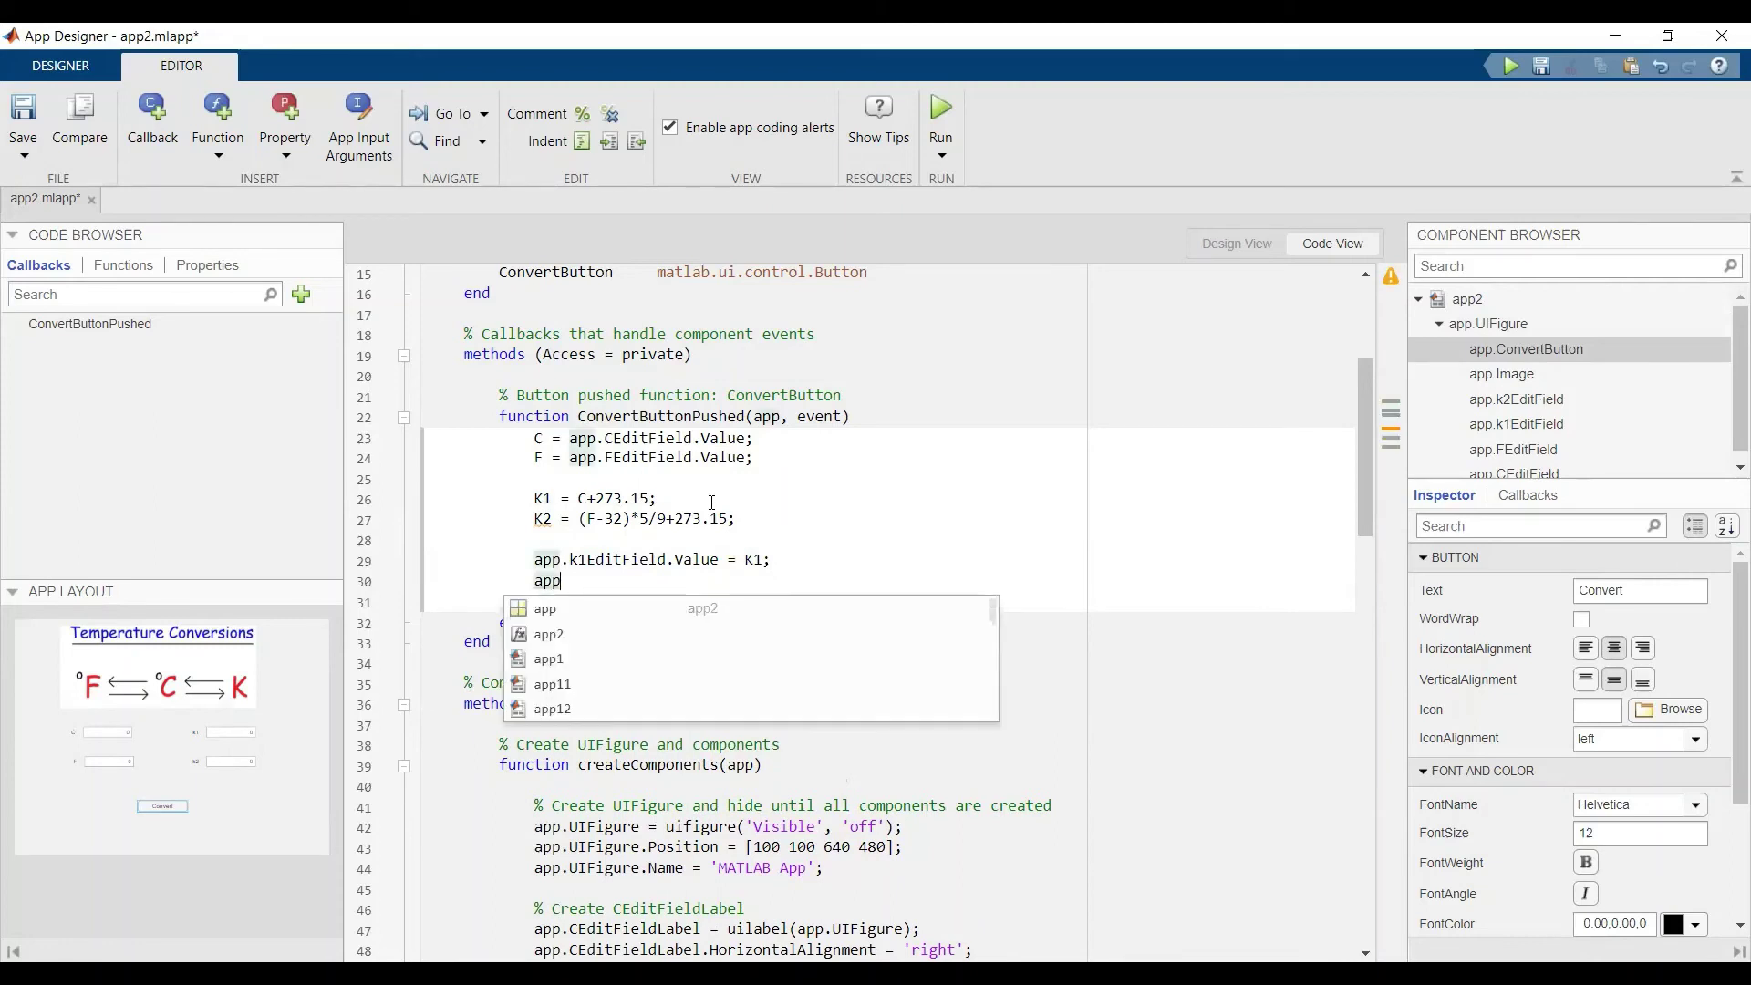
text(.k)
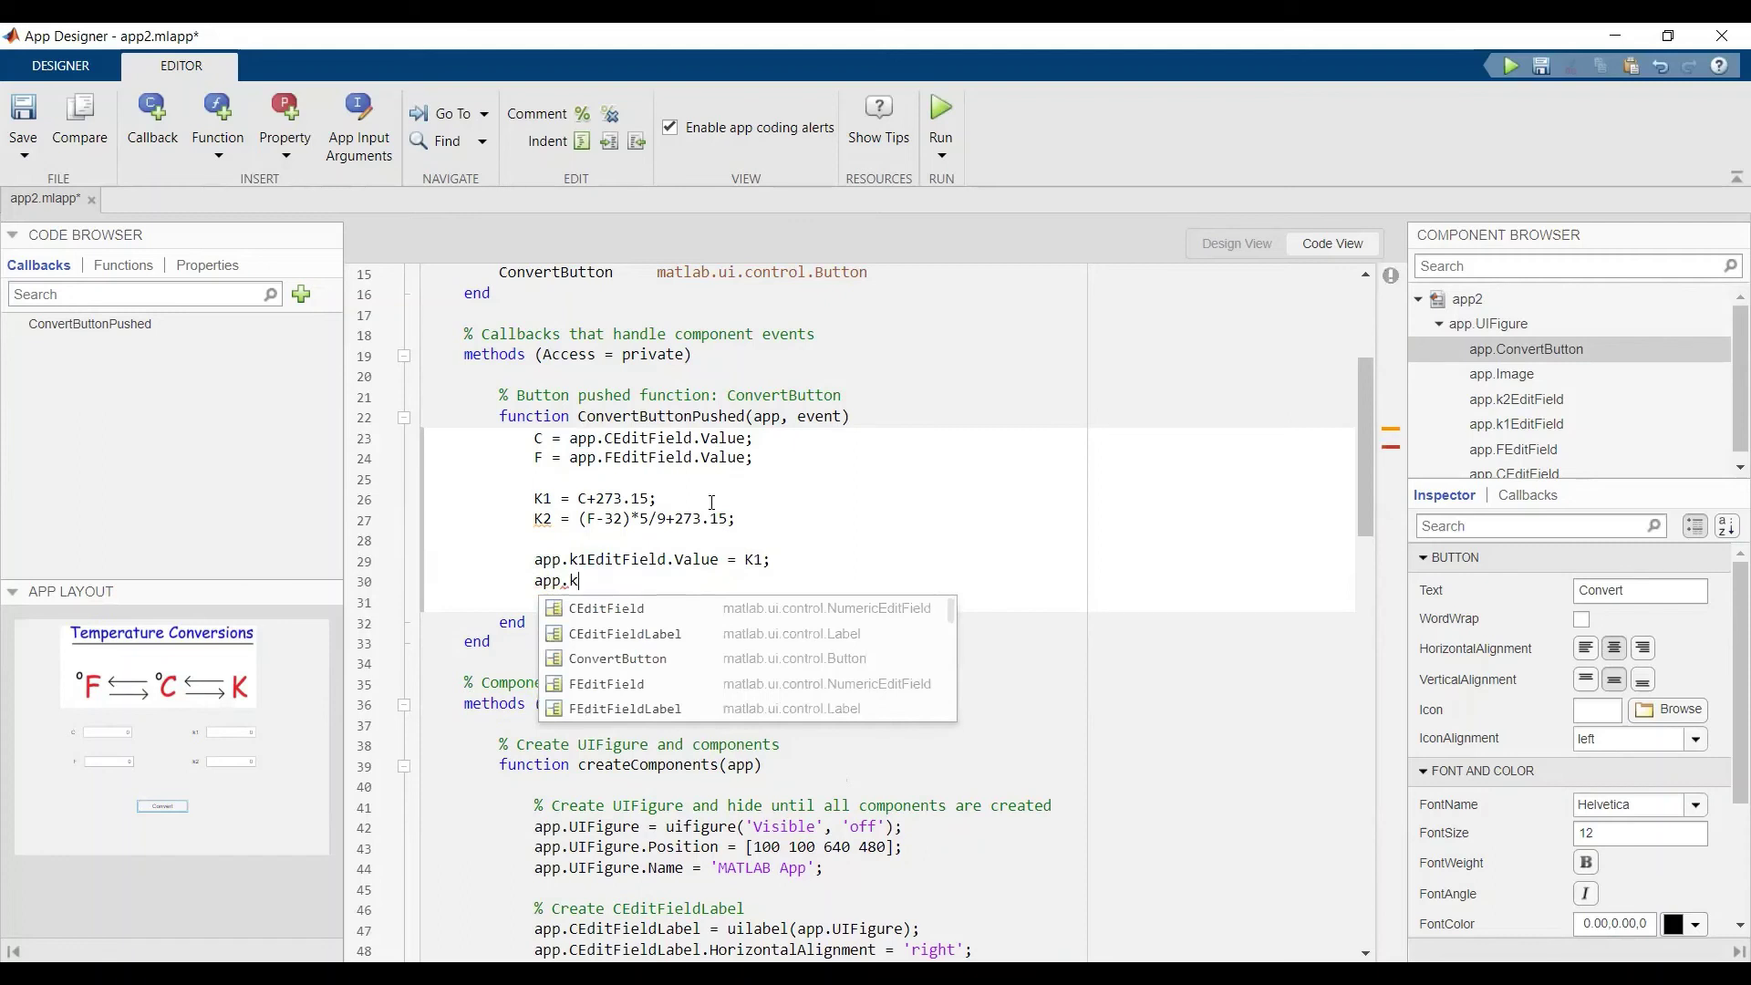
text(2EditField)
key(Tab)
text(.)
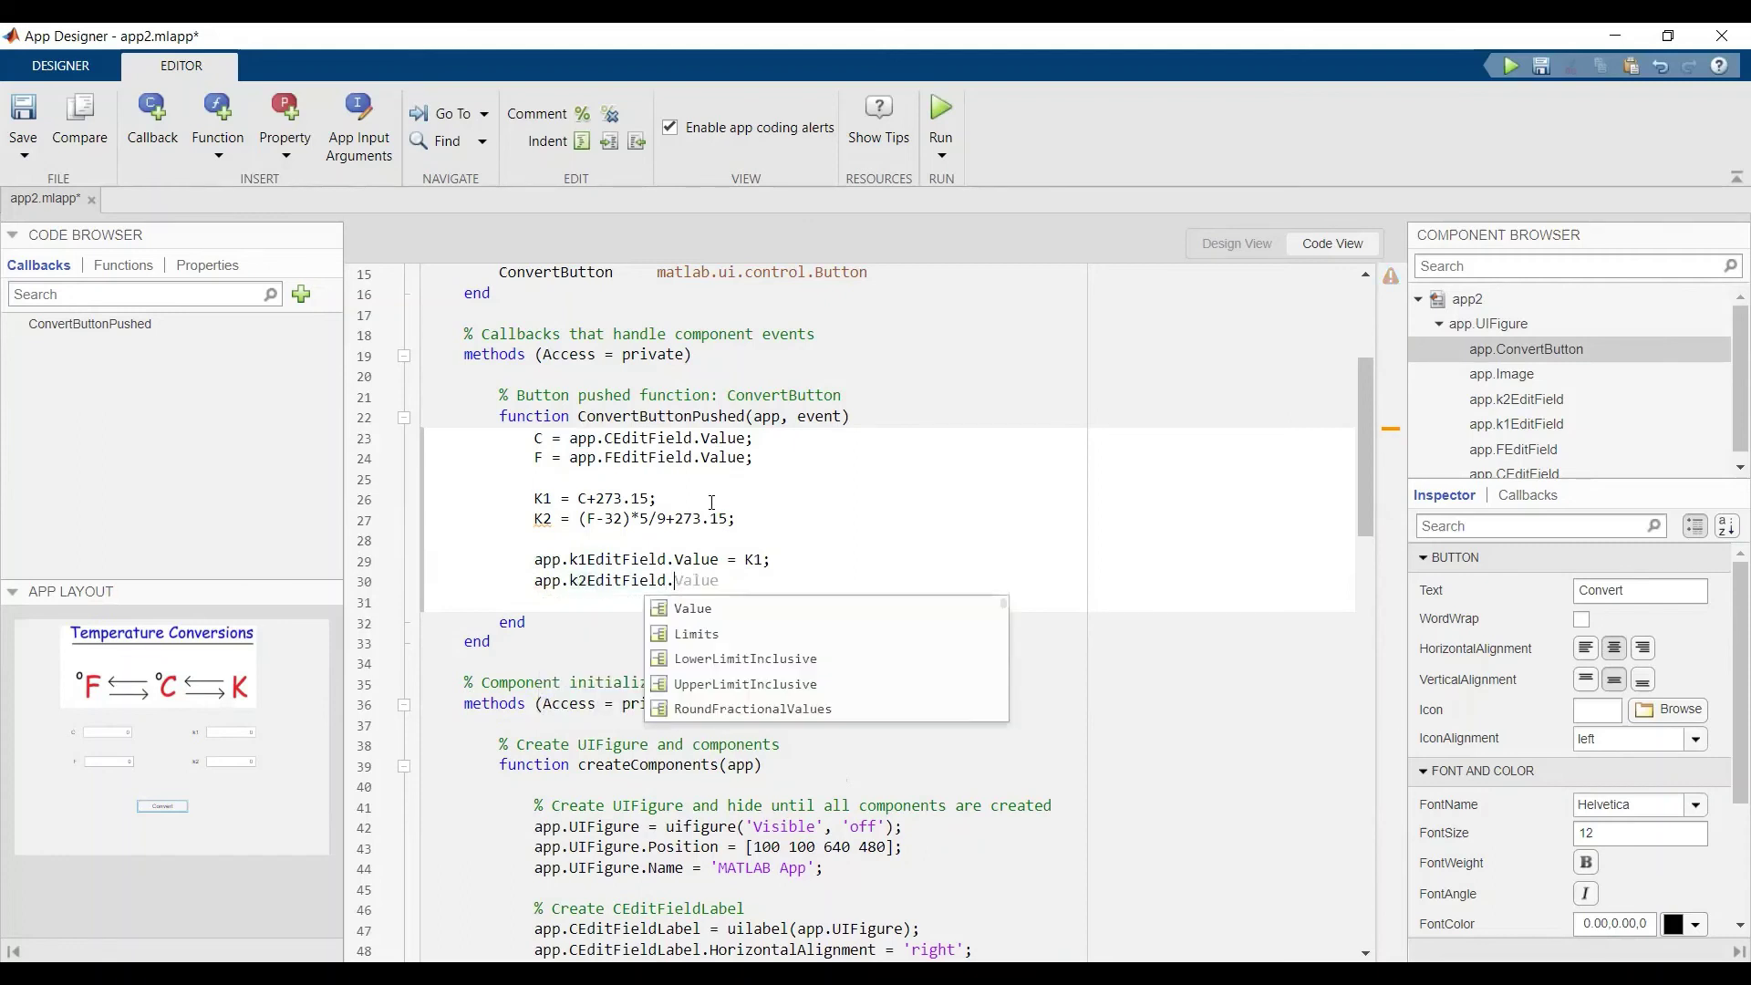
text(Value = )
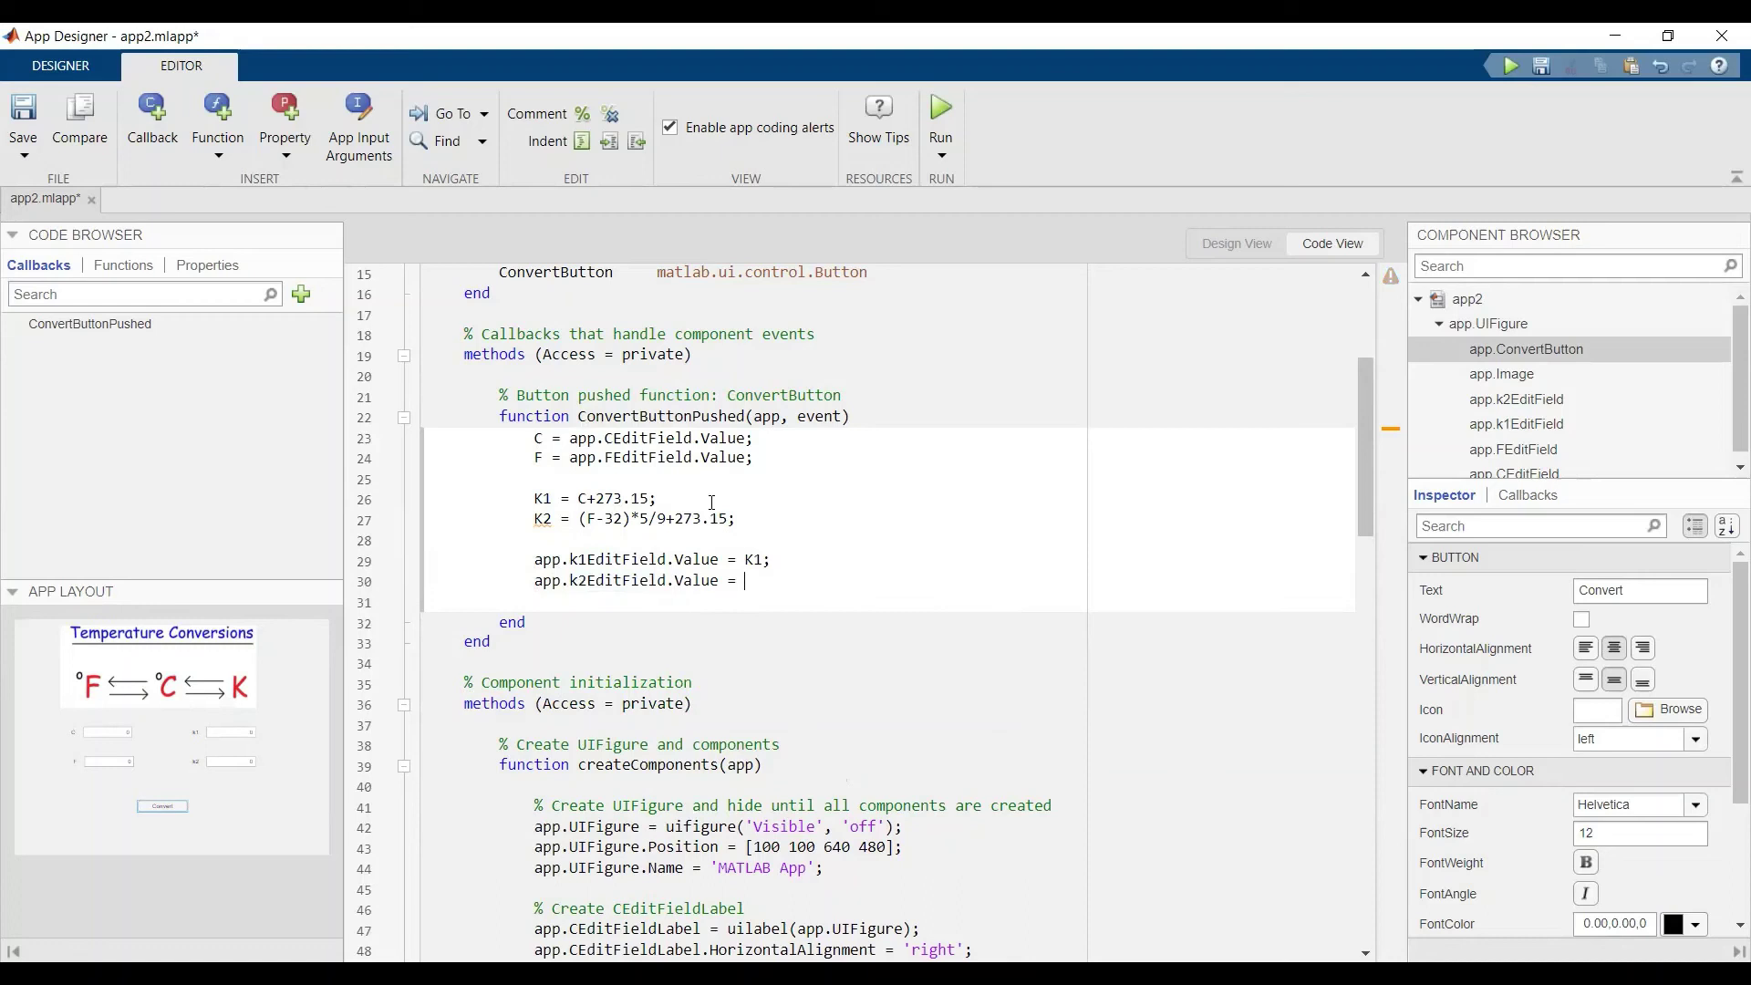
text(K2)
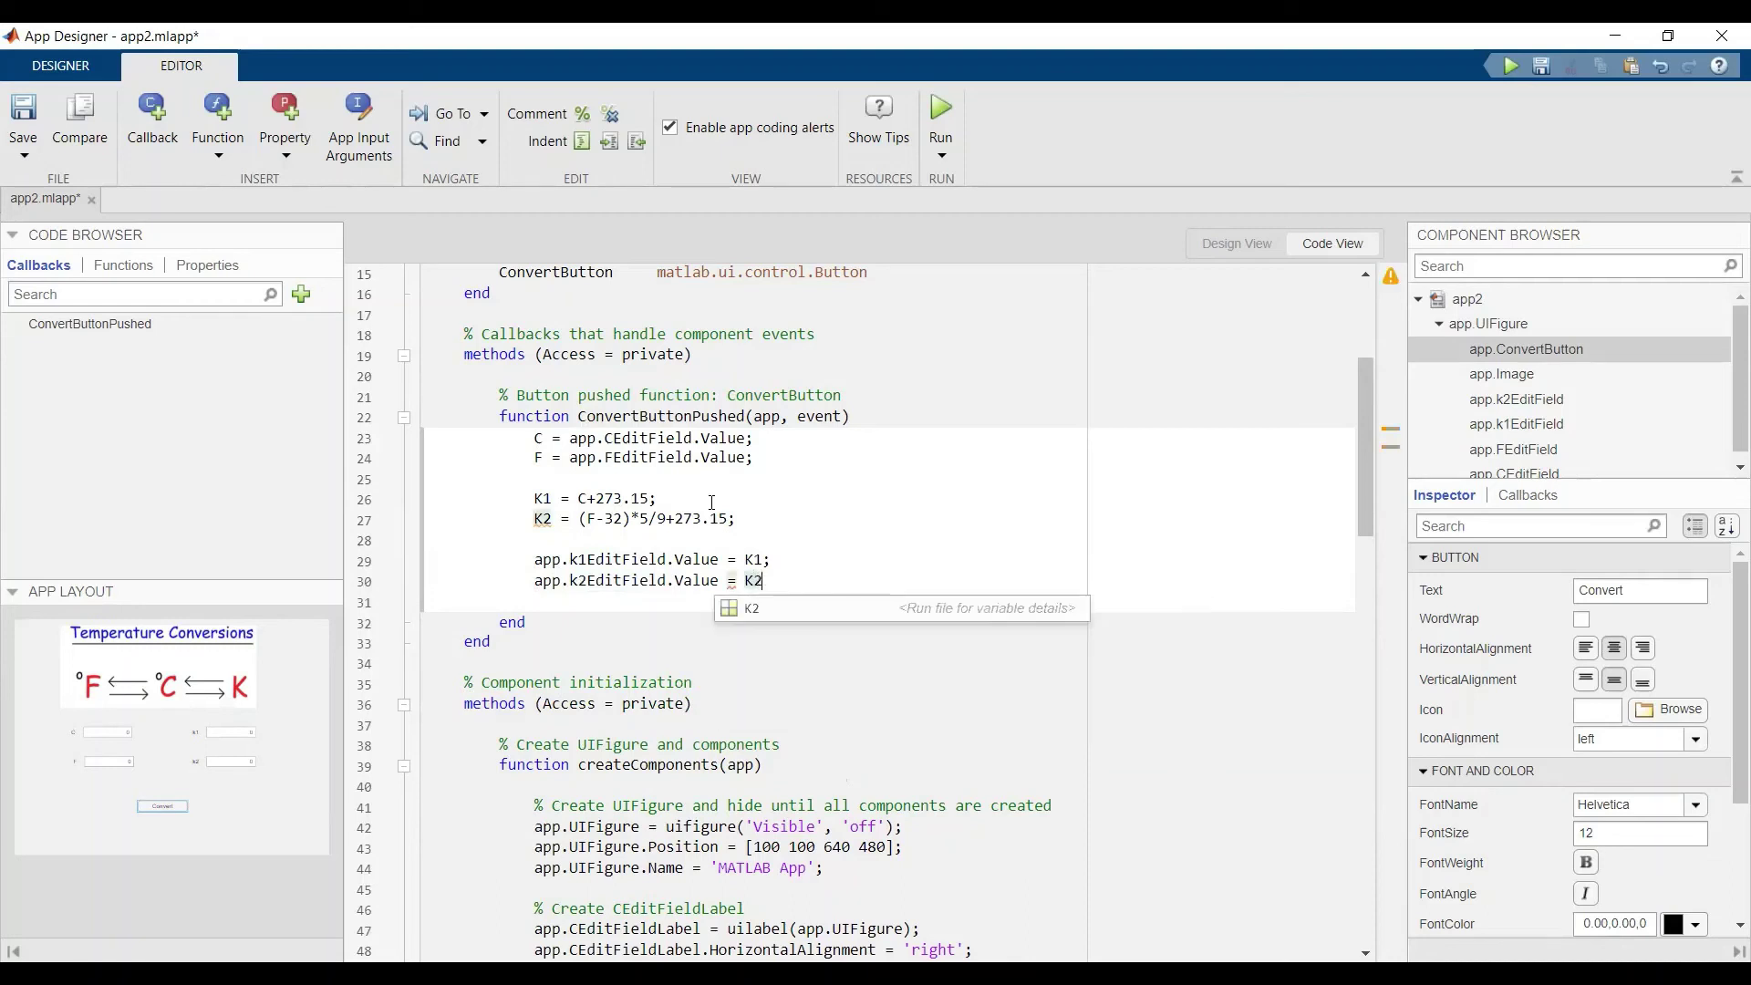
text(;)
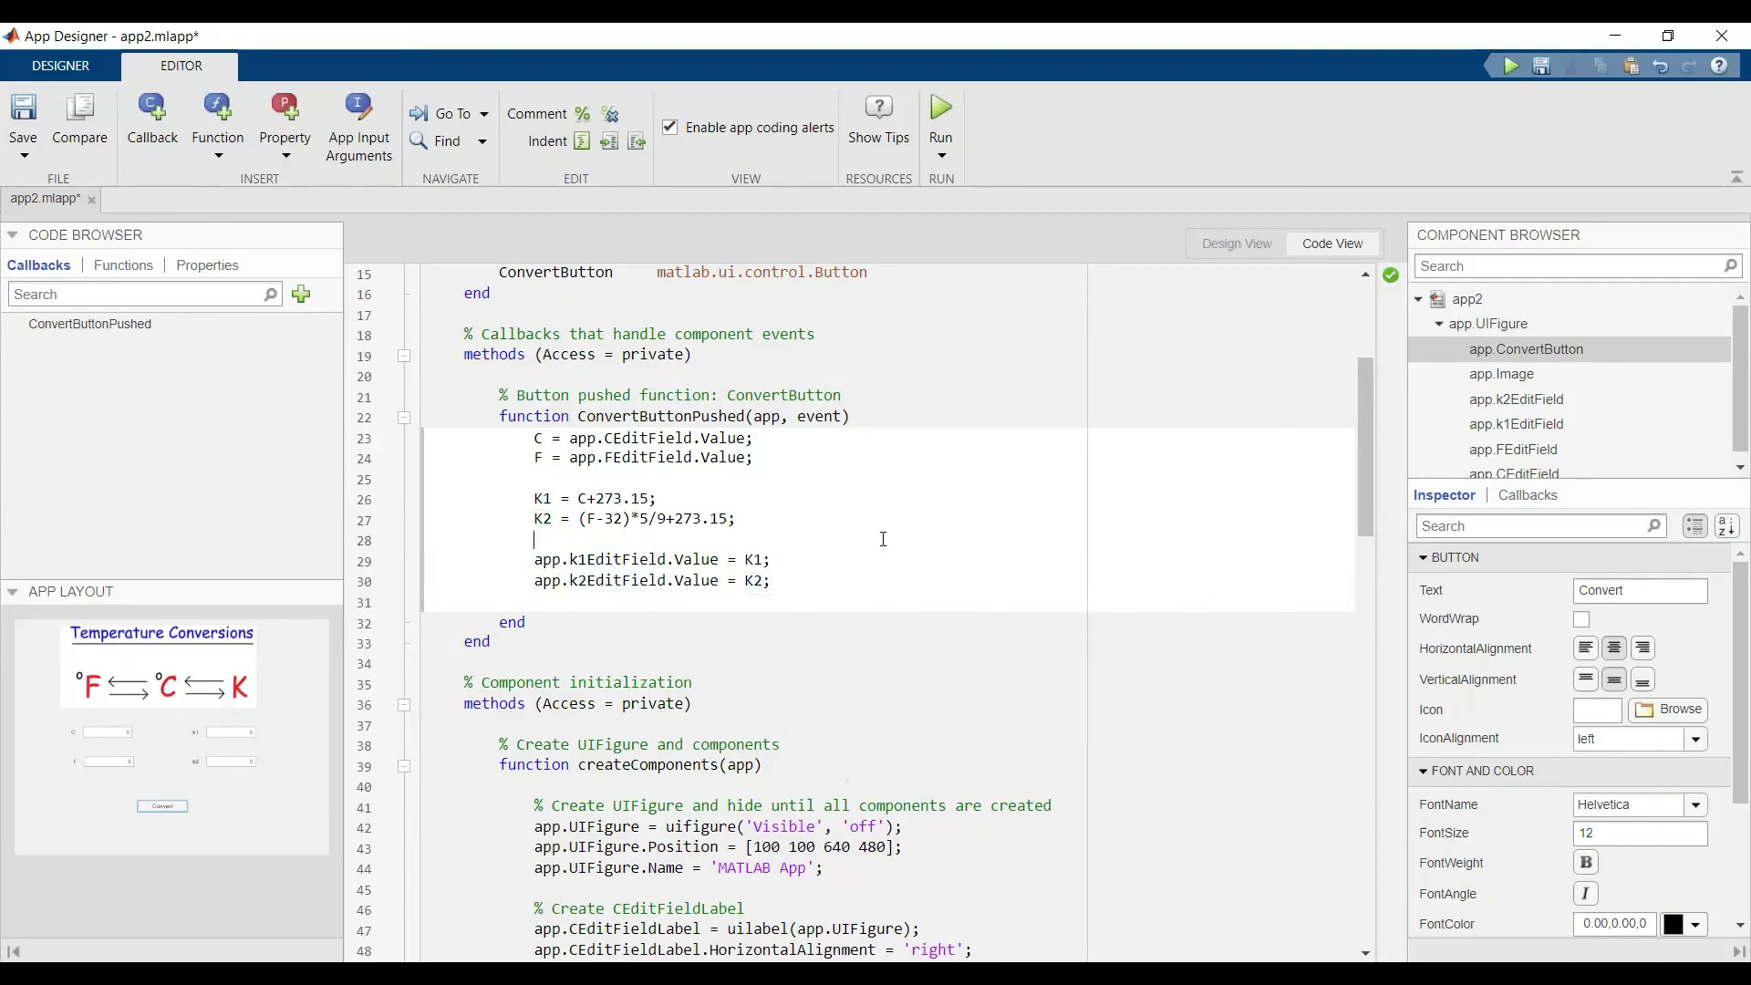
Run the app and convert C = 15 and F = 20.
click(940, 114)
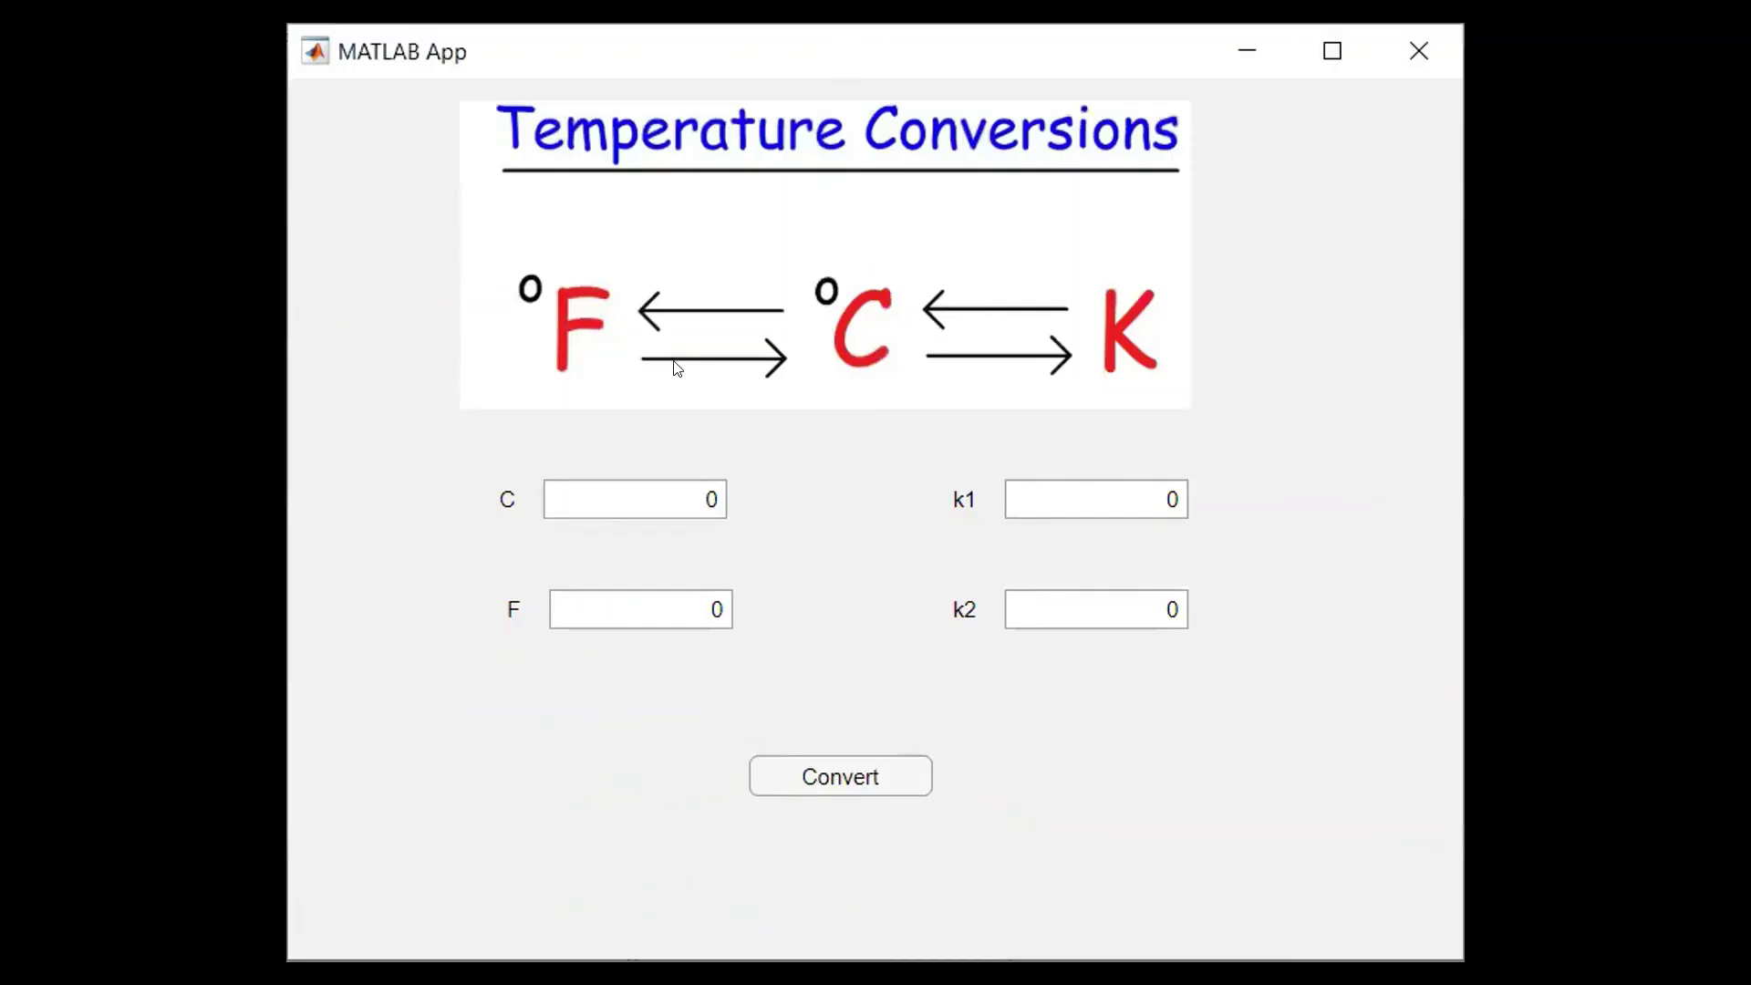
double_click(655, 486)
text(1)
text(5)
double_click(672, 609)
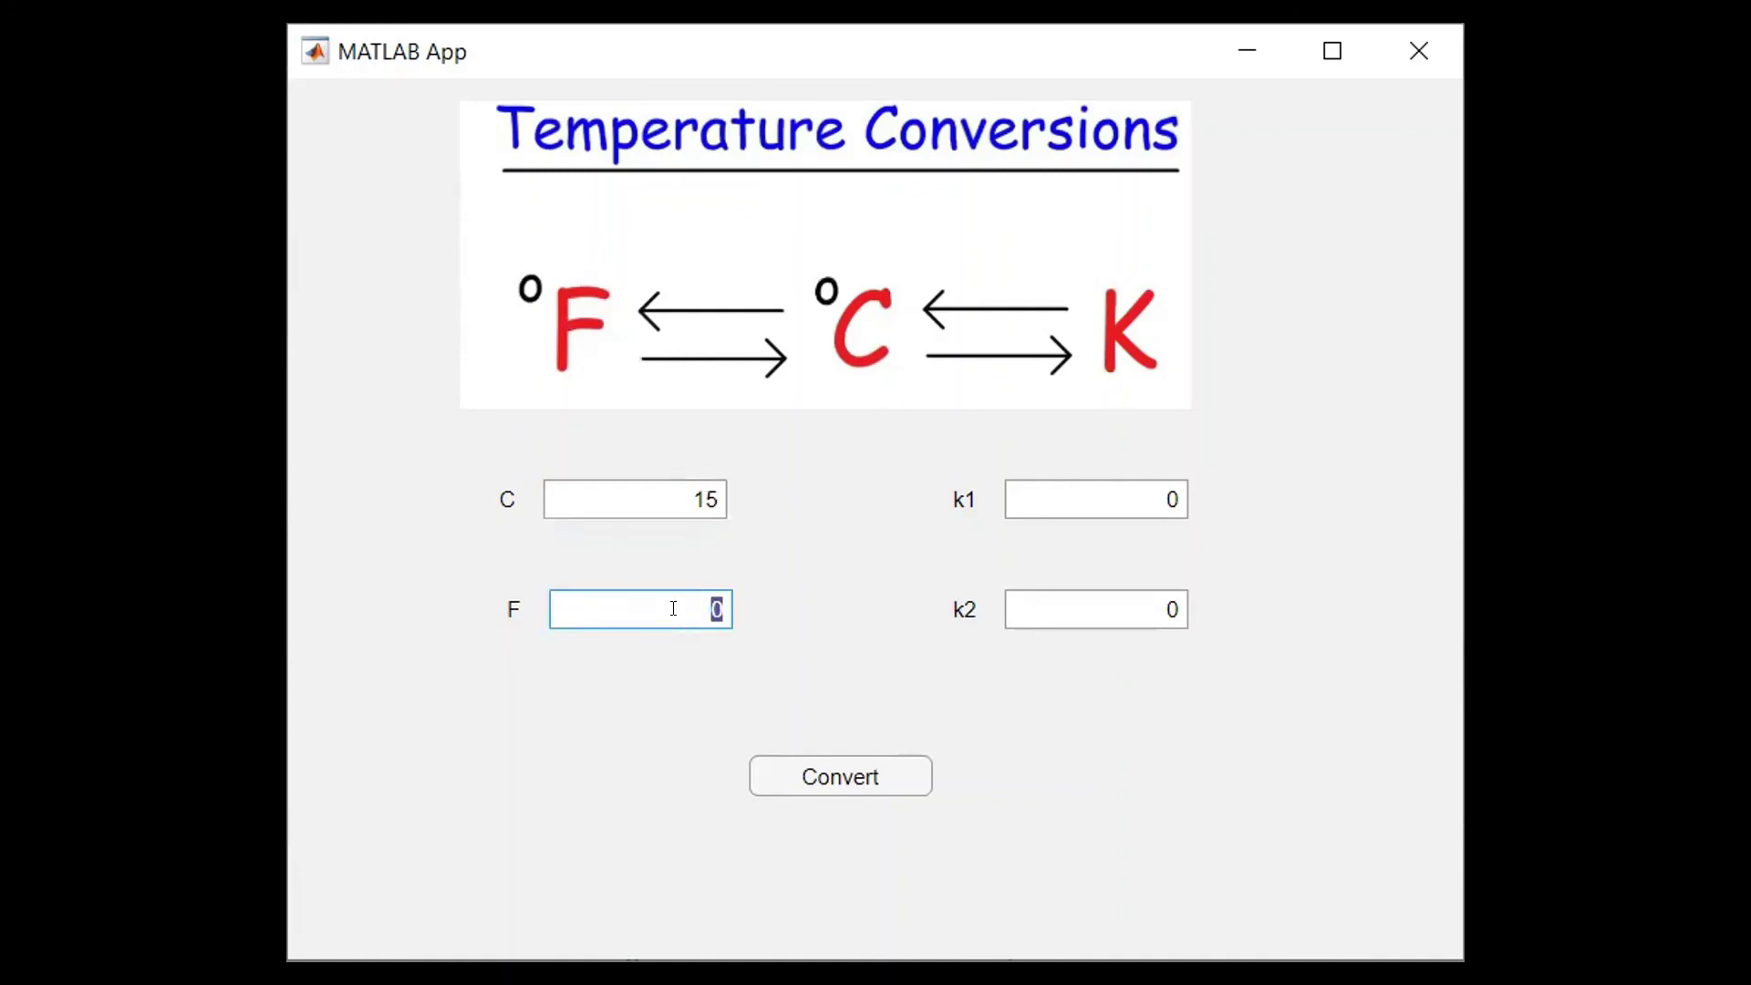
text(20)
click(832, 783)
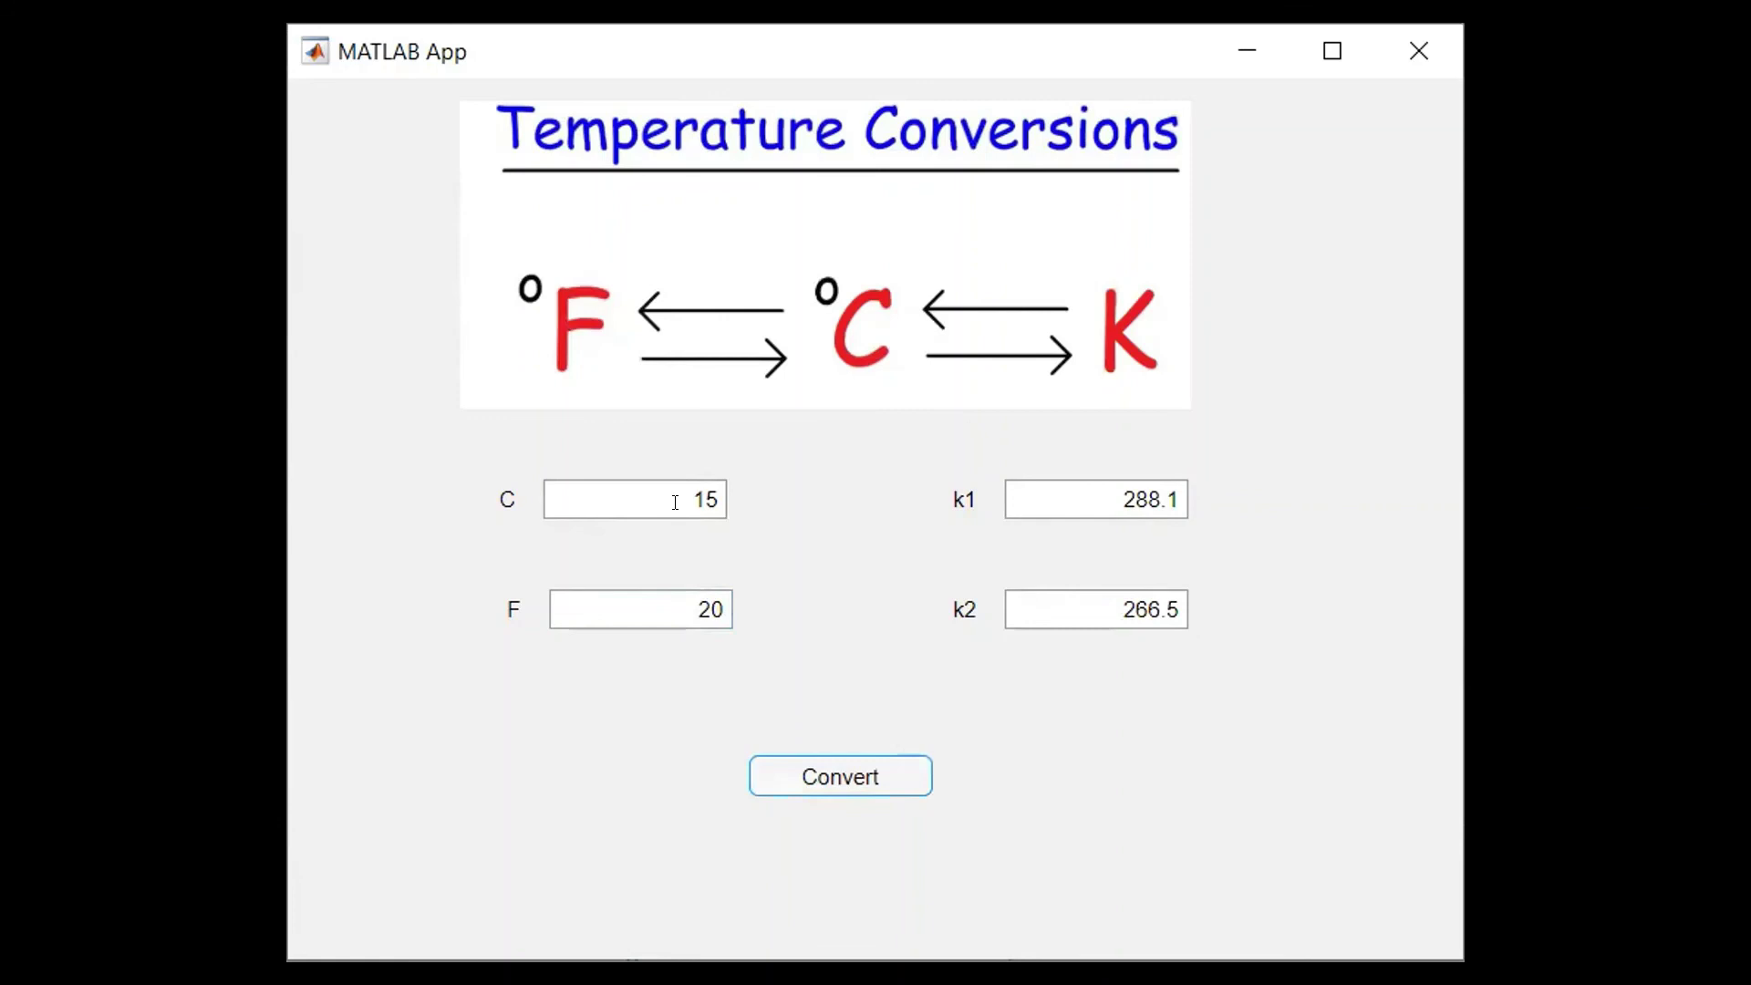
Change C to 20 and convert again, giving k1 = 293.1.
drag(648, 486, 856, 505)
text(20)
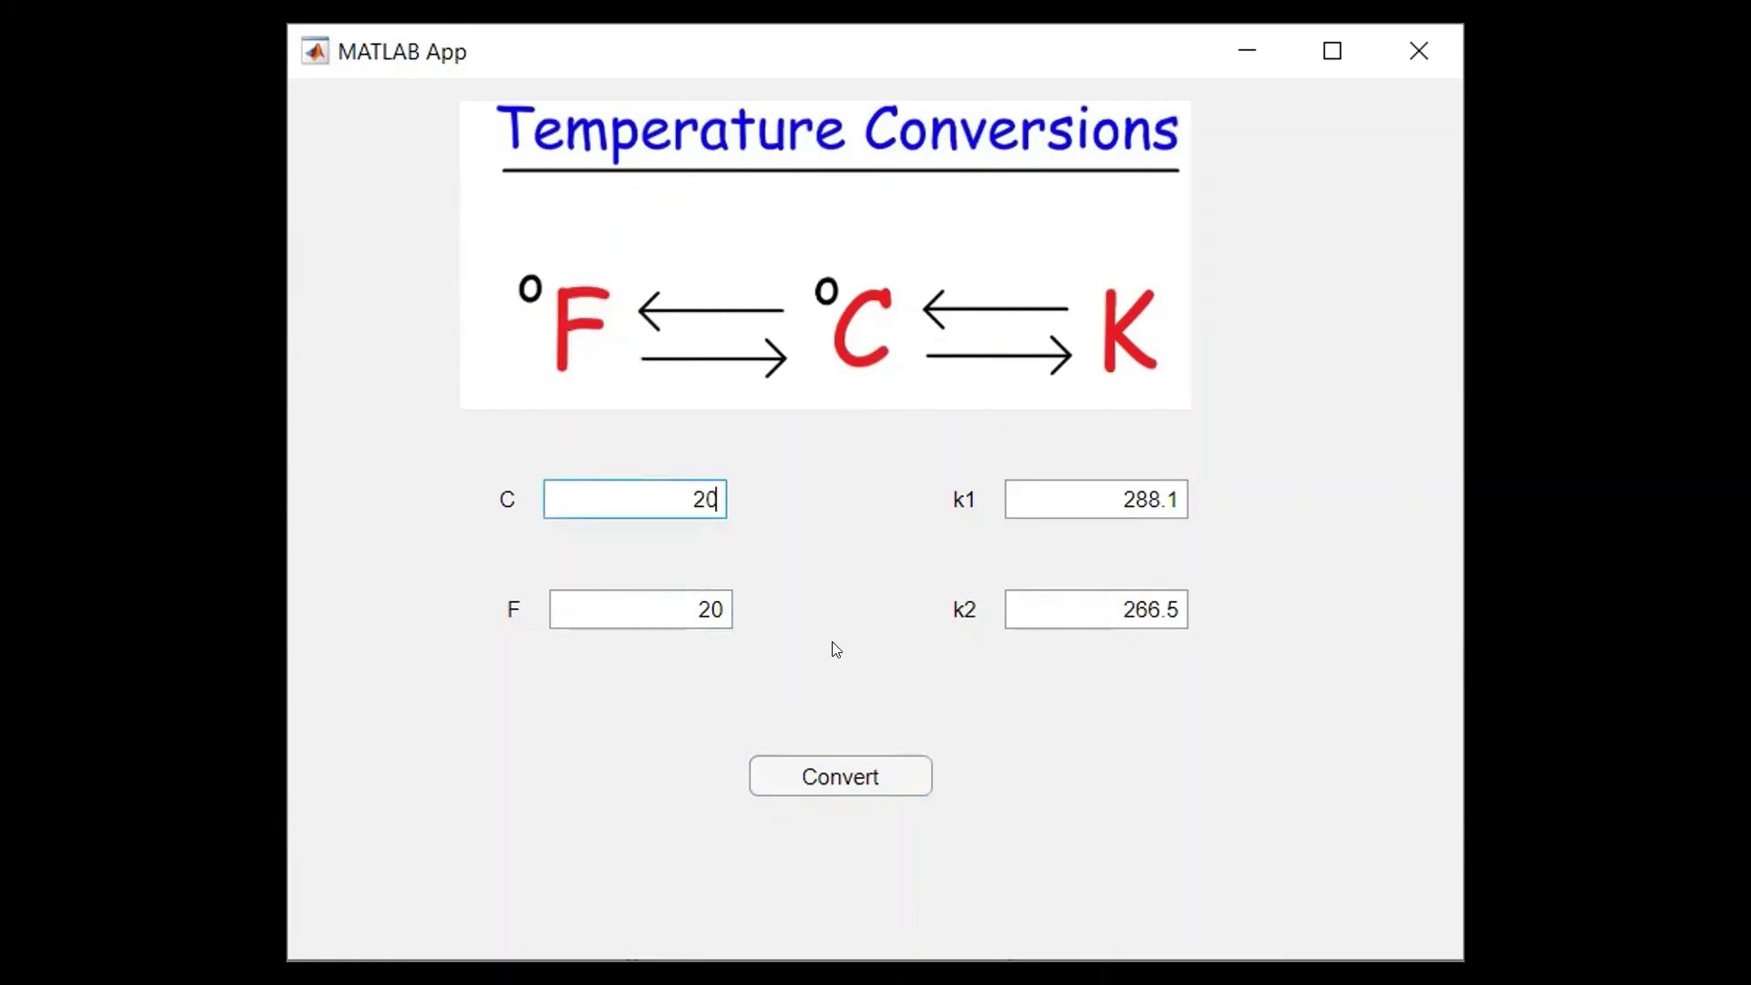
click(839, 782)
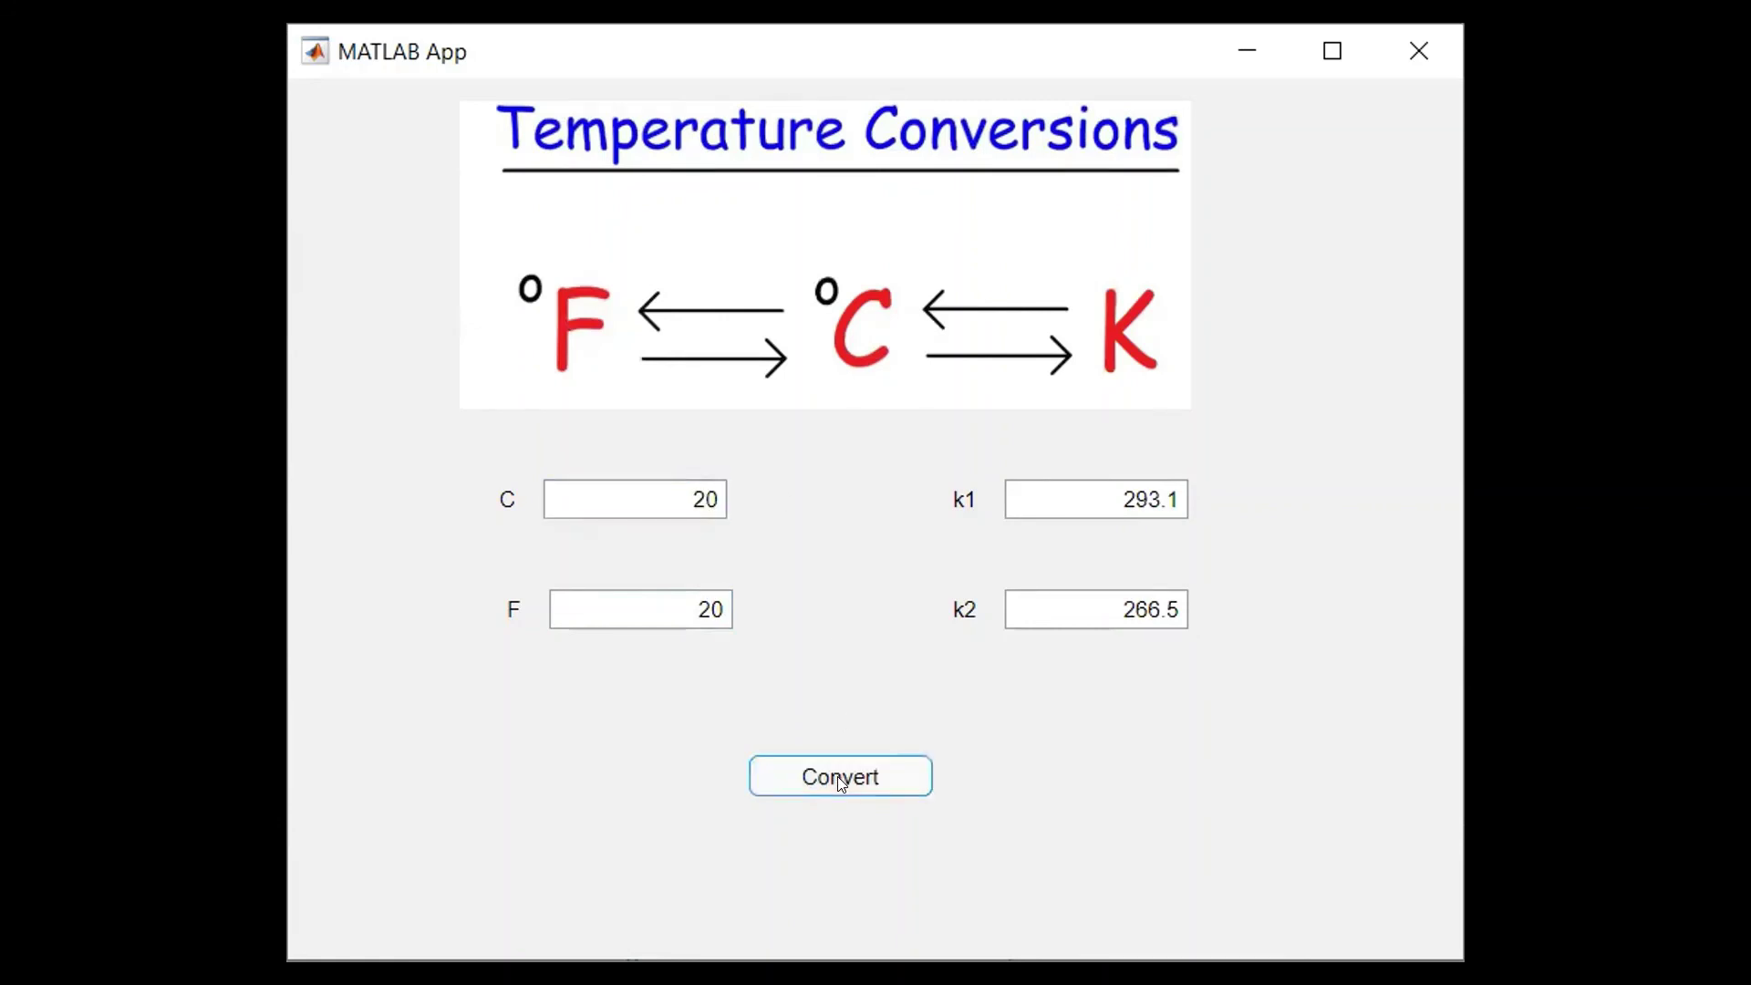